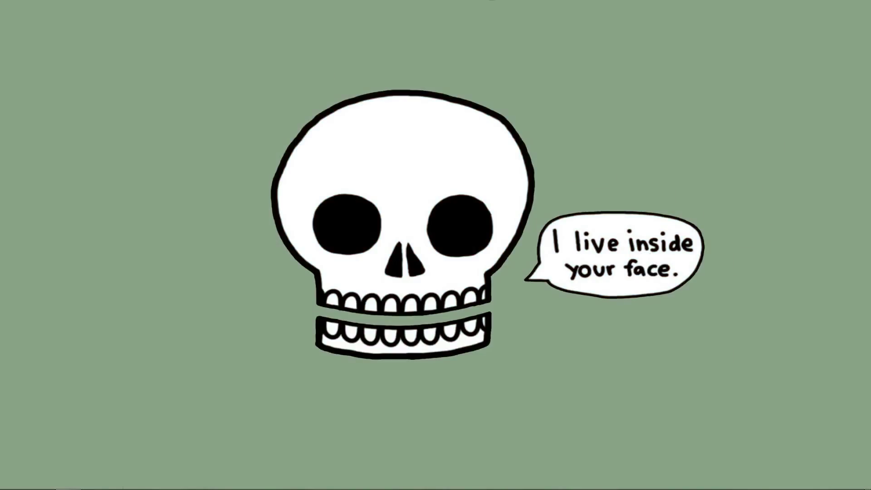
Switch to Photoshop and create a 3.5 × 2 inch document at 300 pixels/inch in 8-bit CMYK with white background contents
left_click(69, 481)
left_click(27, 7)
left_click(32, 21)
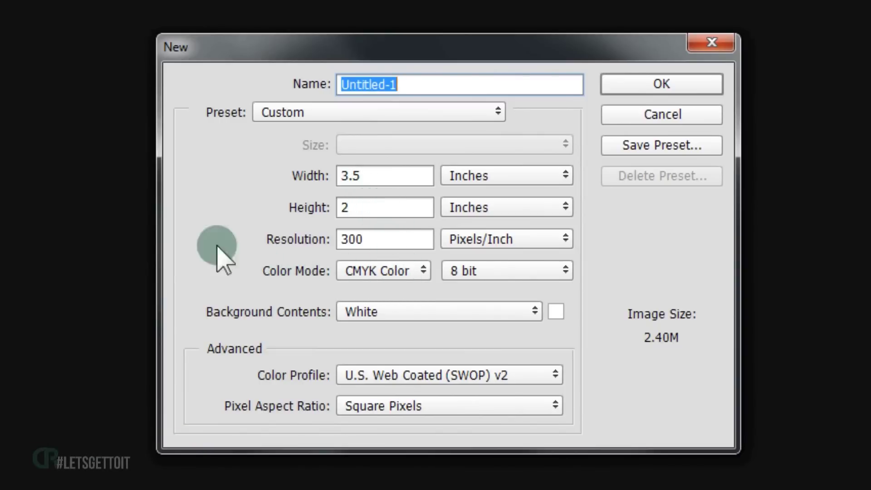
left_click(659, 86)
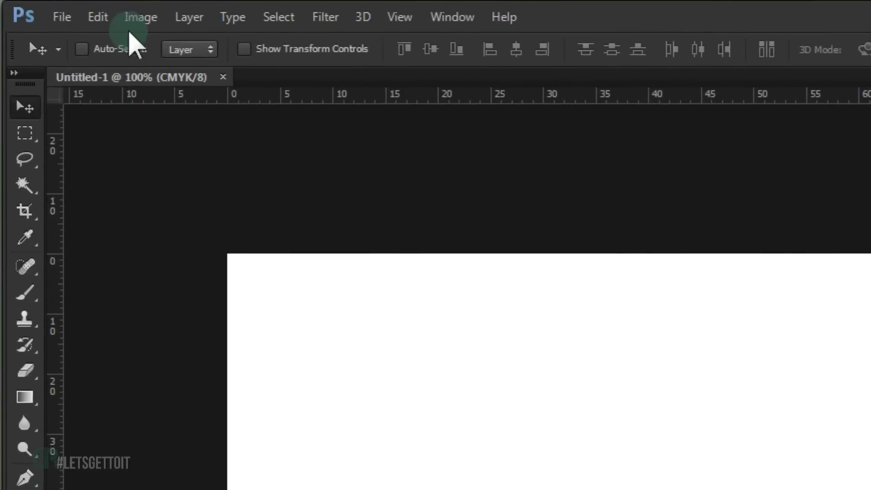
Set the new canvas size to 3.75 inches wide by 2.25 inches high, measured in inches
left_click(64, 10)
left_click(175, 180)
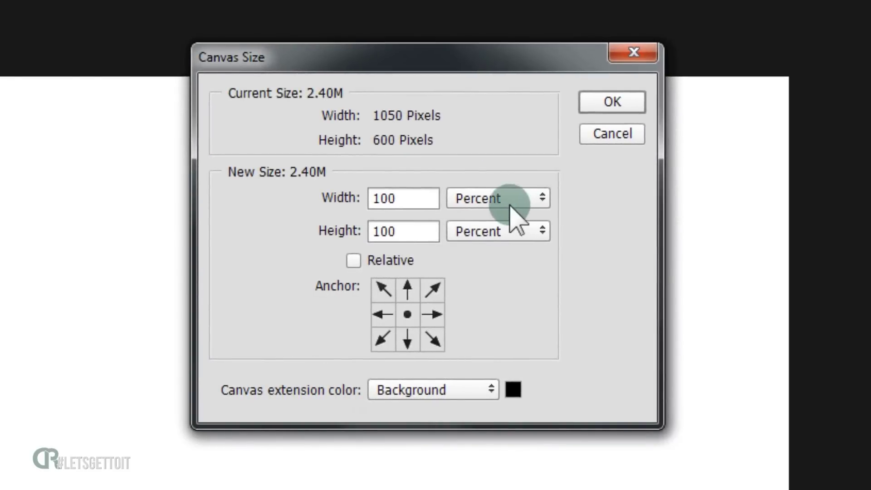
left_click(561, 216)
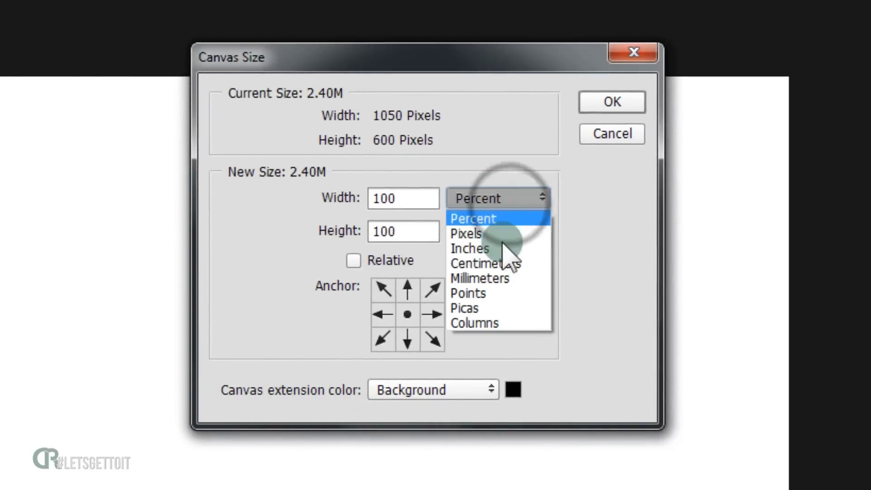
left_click(502, 250)
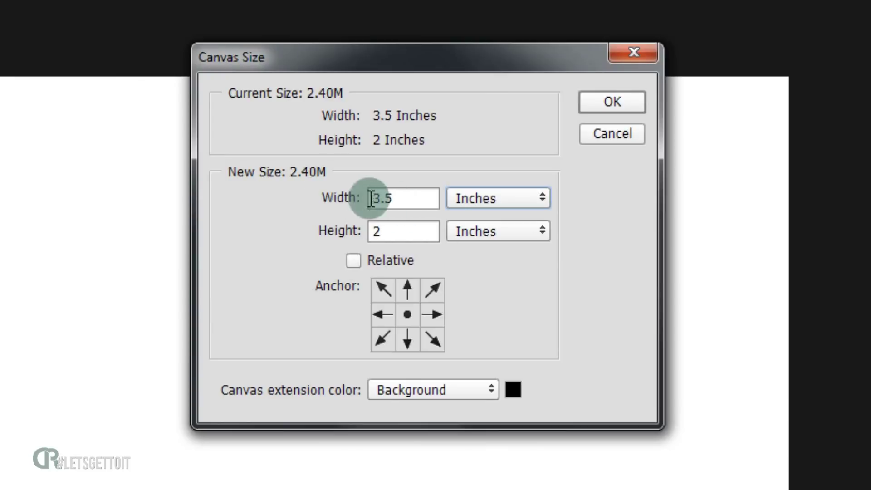
double_click(390, 201)
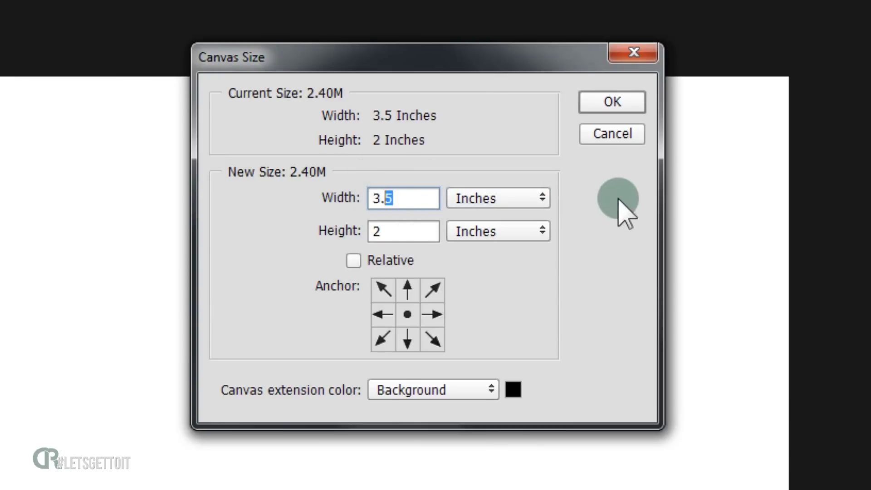
left_click(426, 228)
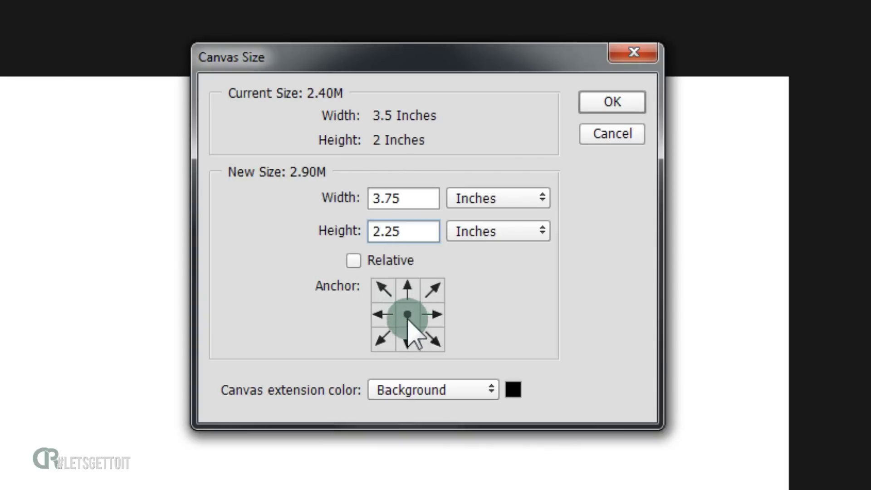
Choose a dark green canvas extension color and apply the canvas enlargement
left_click(514, 390)
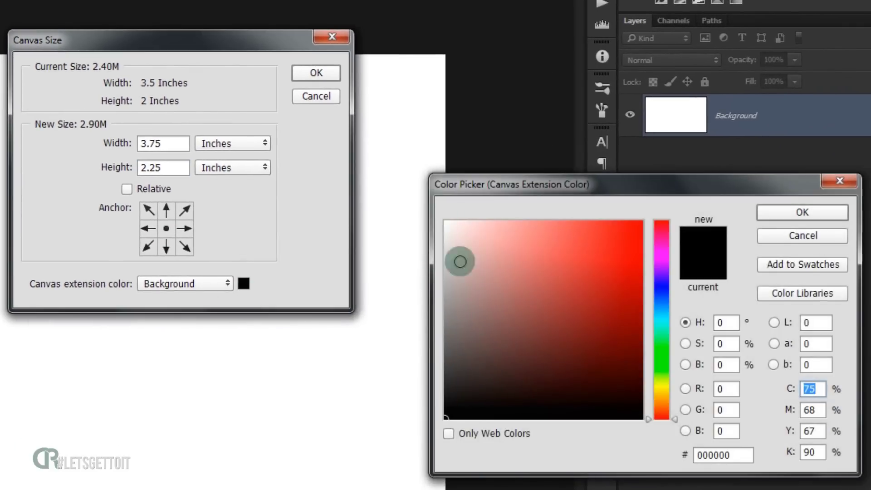
left_click_drag(659, 371, 661, 333)
mouse_move(537, 343)
left_mouse_down()
mouse_move(522, 350)
mouse_move(554, 355)
mouse_move(547, 363)
left_mouse_up()
left_click(835, 212)
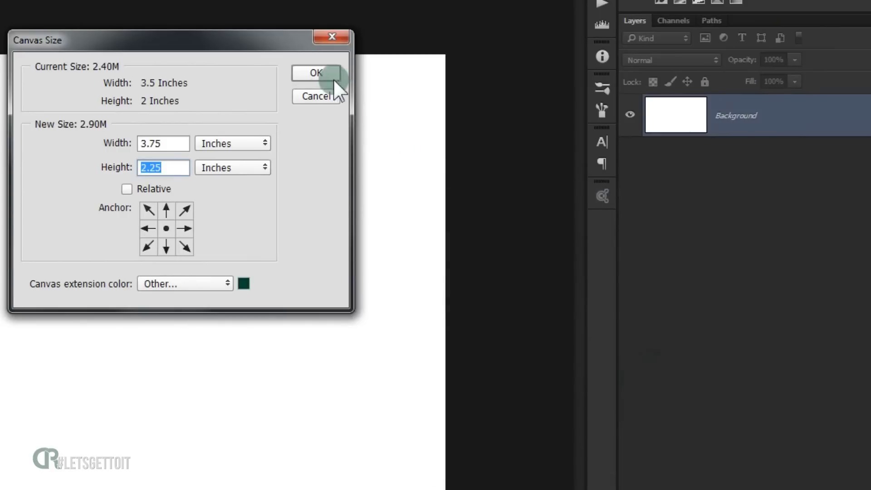
left_click(328, 75)
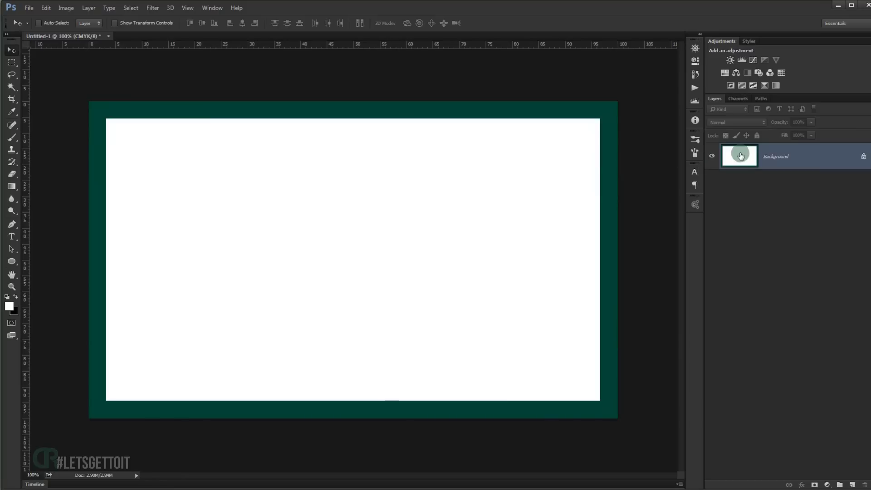
Convert the locked Background into a regular layer, delete its white center area and clear the selection
key("alt")
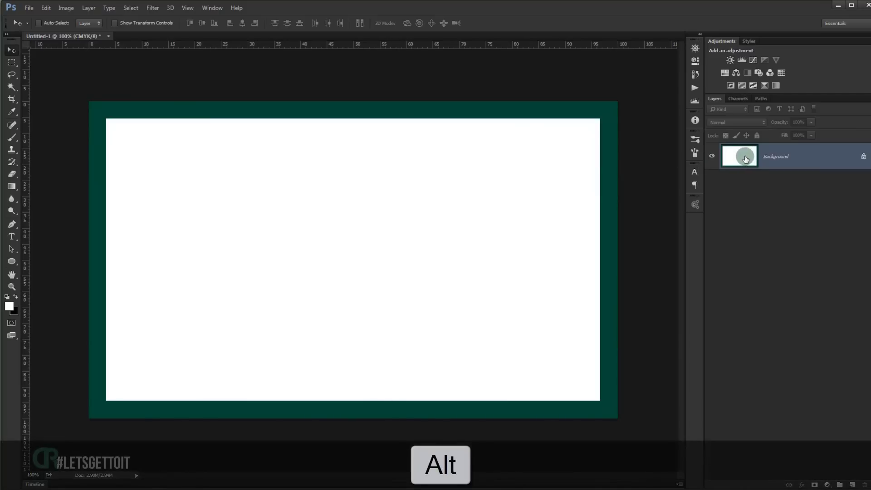
double_click(744, 158, "alt")
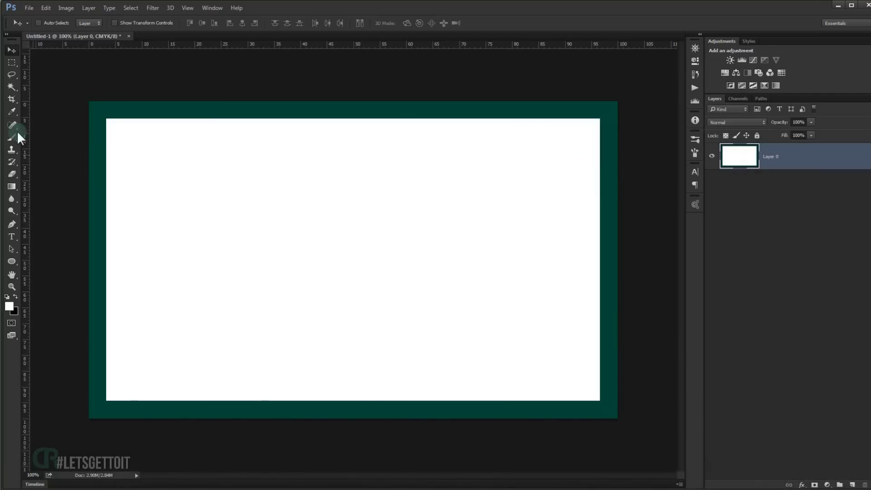
left_click(12, 87)
left_click(241, 166)
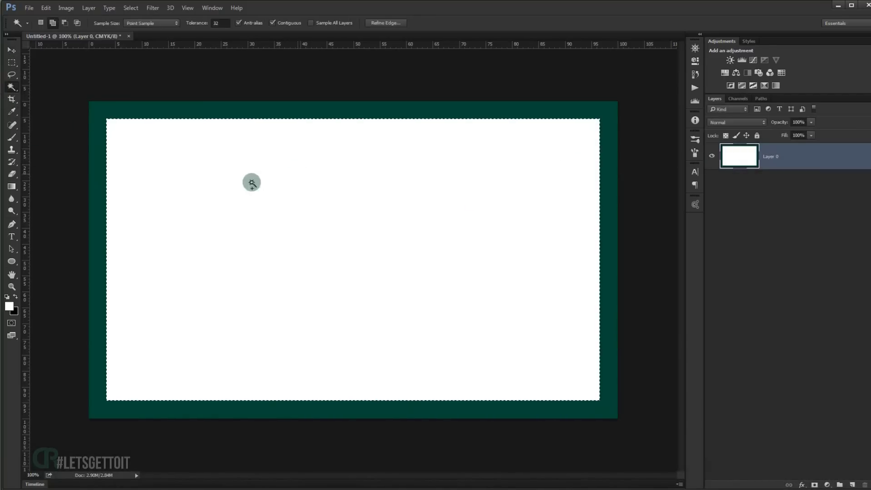
key("Delete")
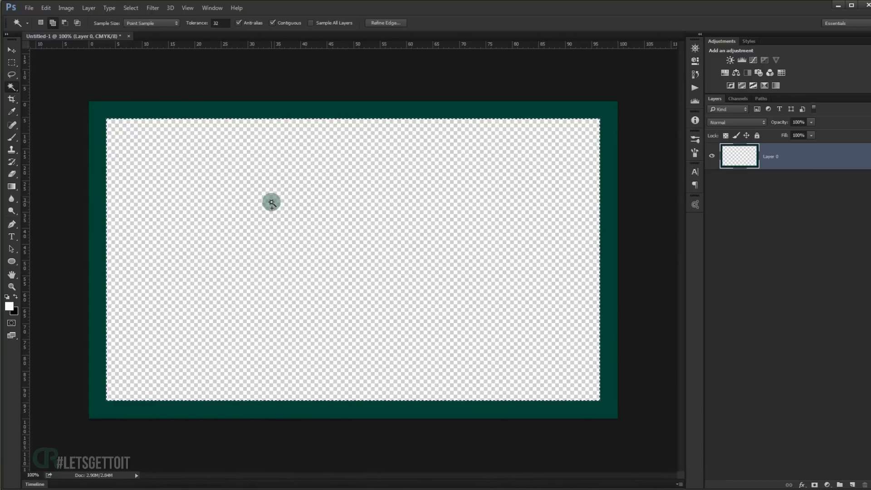
key("ctrl+d")
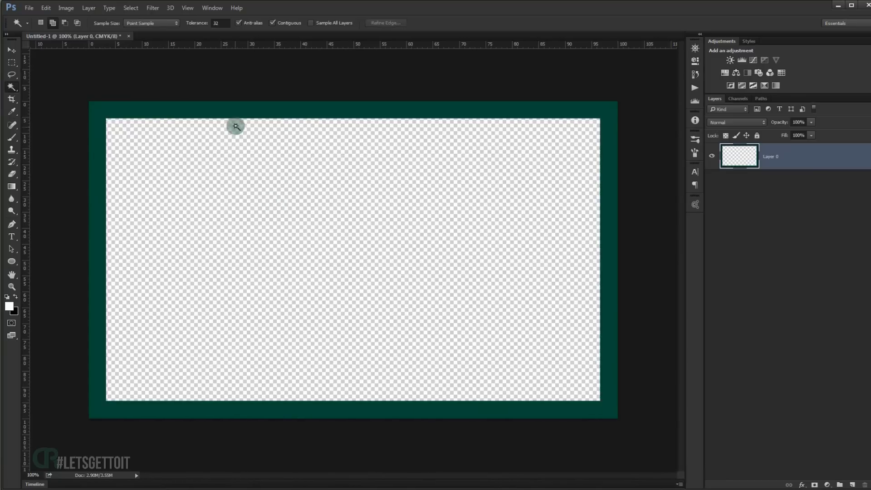
Place two vertical and two horizontal guides along the inner edges of the green border
left_click(11, 50)
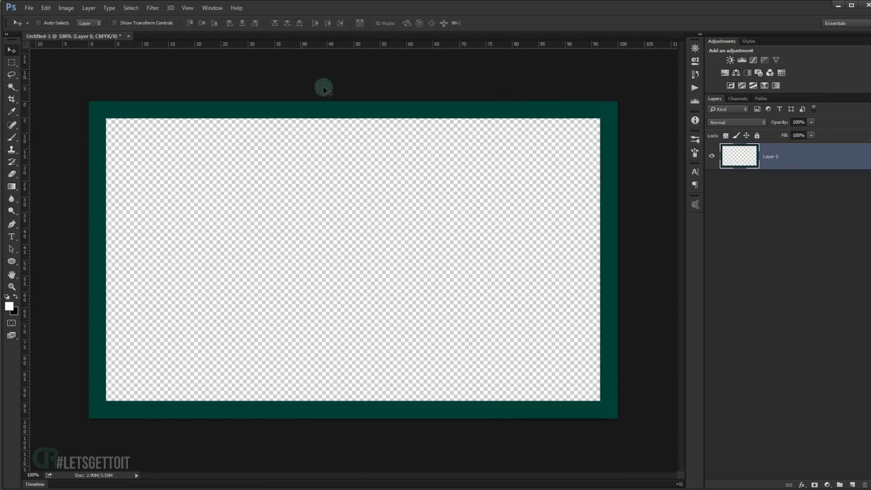
key("ctrl+r")
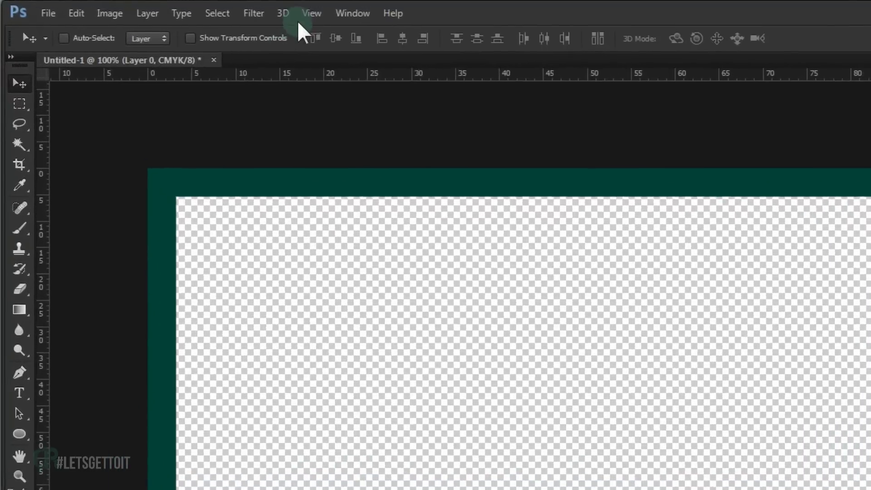
left_click(187, 8)
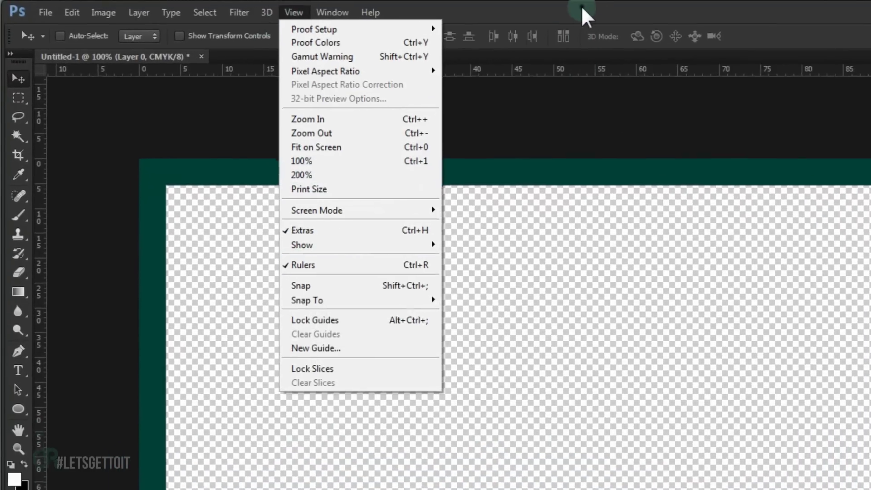
left_click(145, 172)
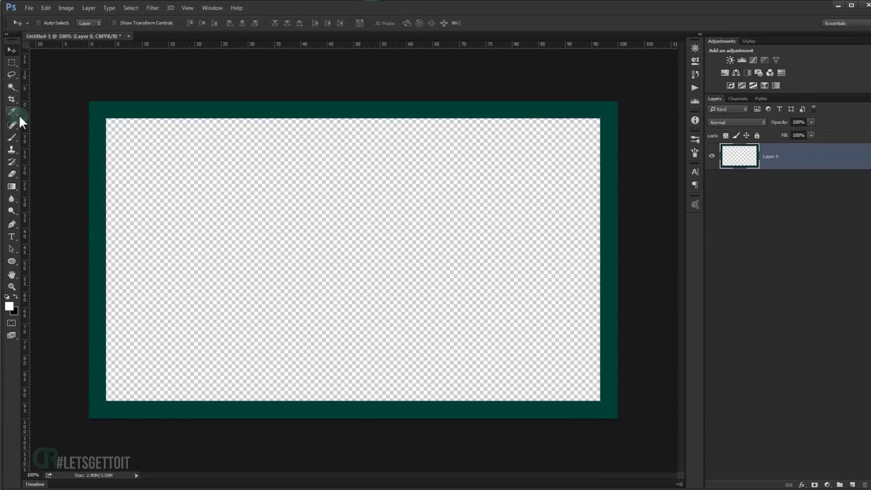
left_click_drag(23, 116, 106, 120)
left_click_drag(248, 49, 241, 118)
left_click_drag(25, 194, 600, 183)
left_click_drag(502, 44, 500, 402)
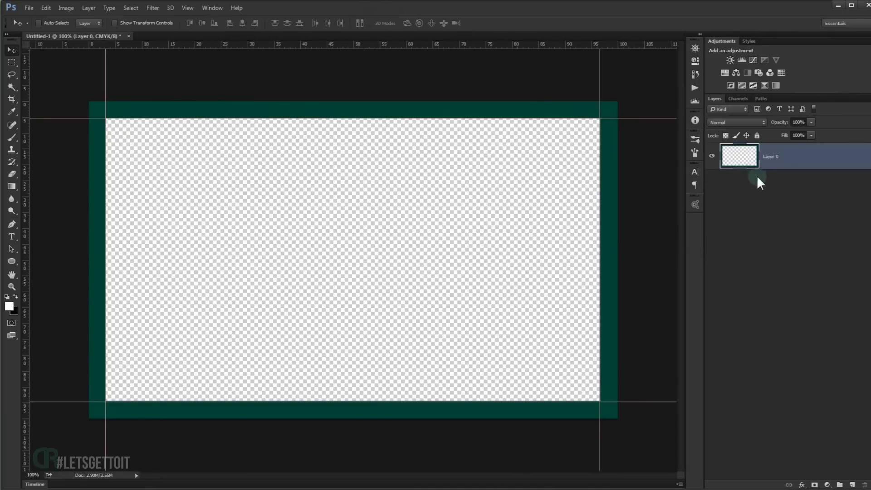
Rename the green border layer as Bleed and lock all of it
double_click(777, 157)
left_click(757, 135)
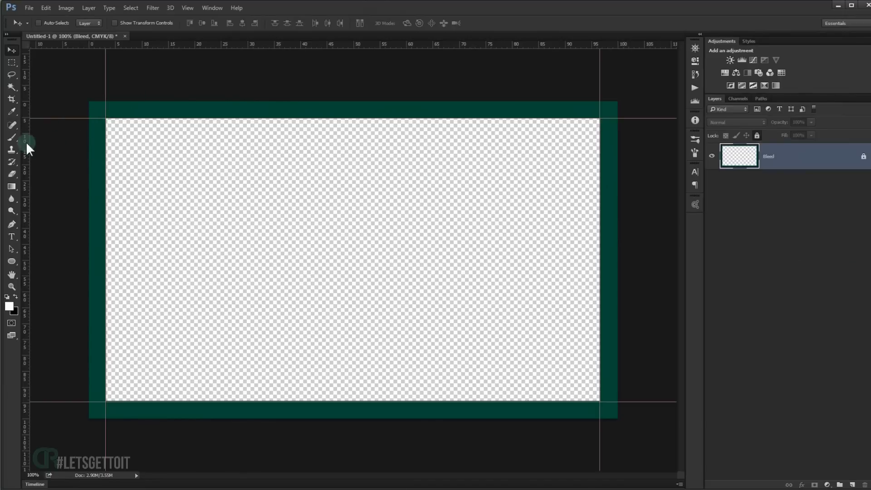
Add four safety-margin guides slightly inside the existing guides, one for each side of the card
left_click_drag(26, 142, 118, 132)
left_click_drag(177, 41, 170, 131)
left_click_drag(25, 167, 586, 193)
left_click_drag(555, 45, 564, 391)
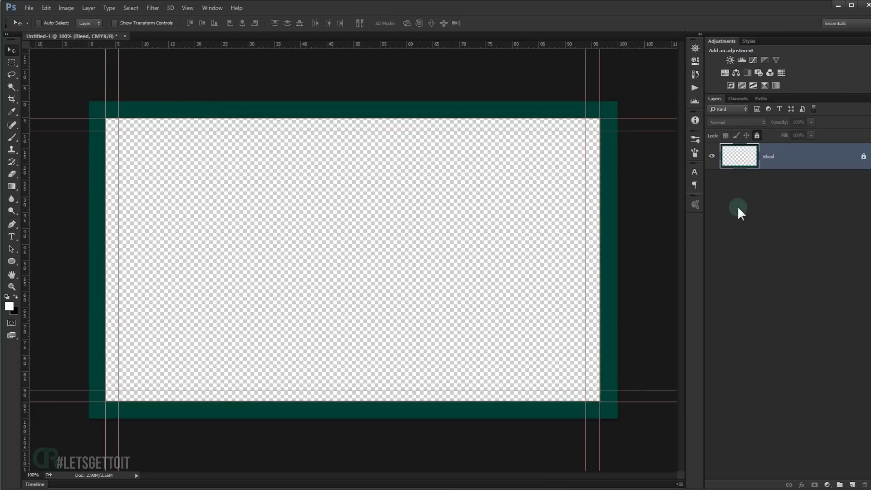
Hide the Bleed layer and draw a rectangle shape covering the entire canvas, about 1124 × 677 px
left_click(712, 158)
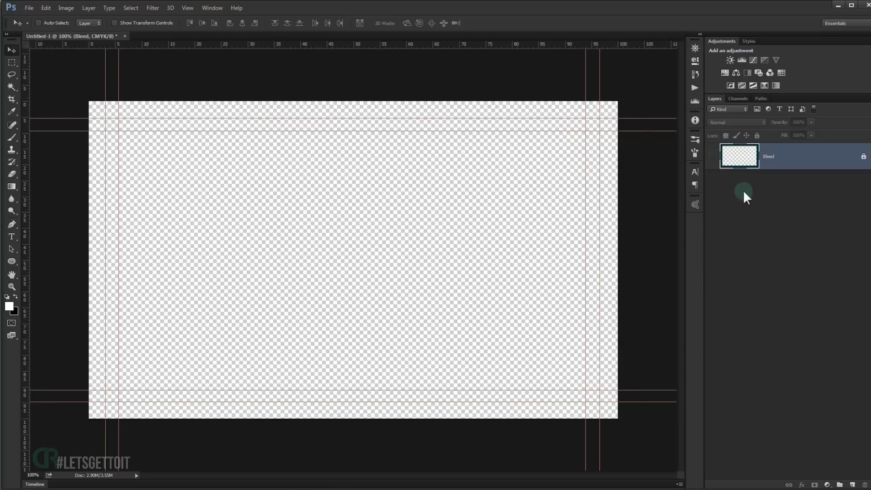
left_click(12, 260)
left_click(48, 259)
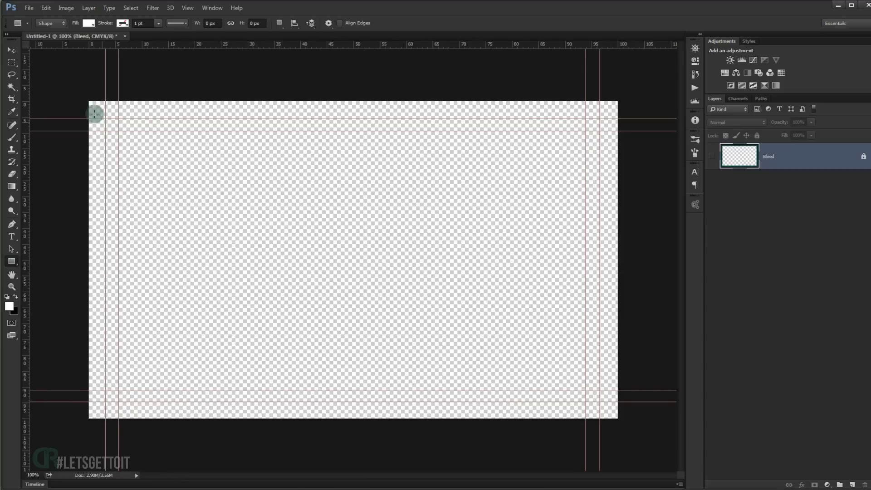
left_click_drag(89, 100, 618, 419)
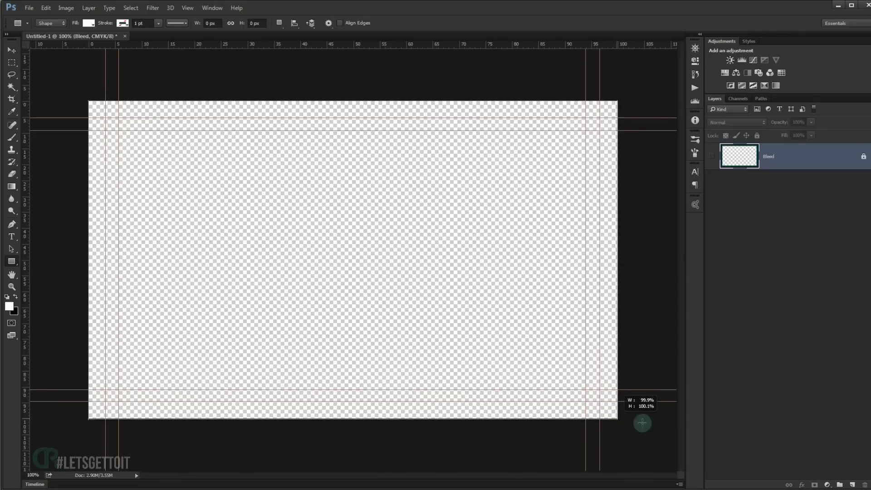
left_click(669, 40)
Set the rectangle's fill color to C 74, M 67, Y 66, K 85
double_click(743, 154)
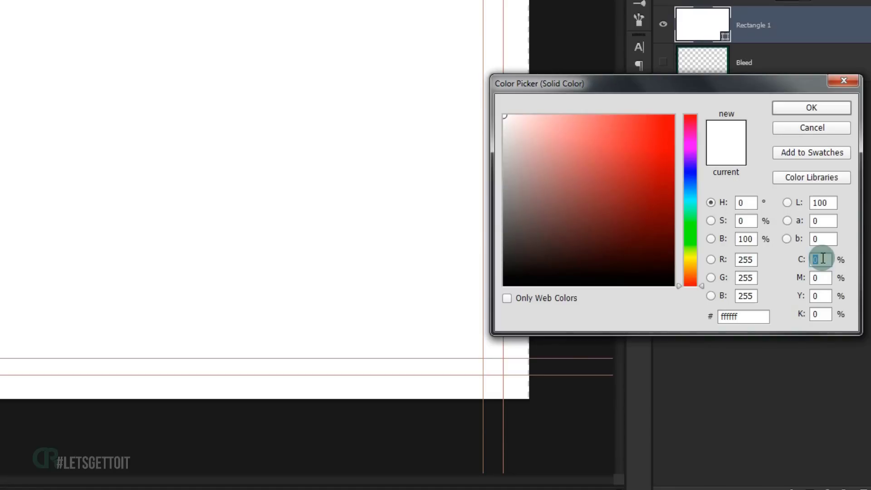
type("74")
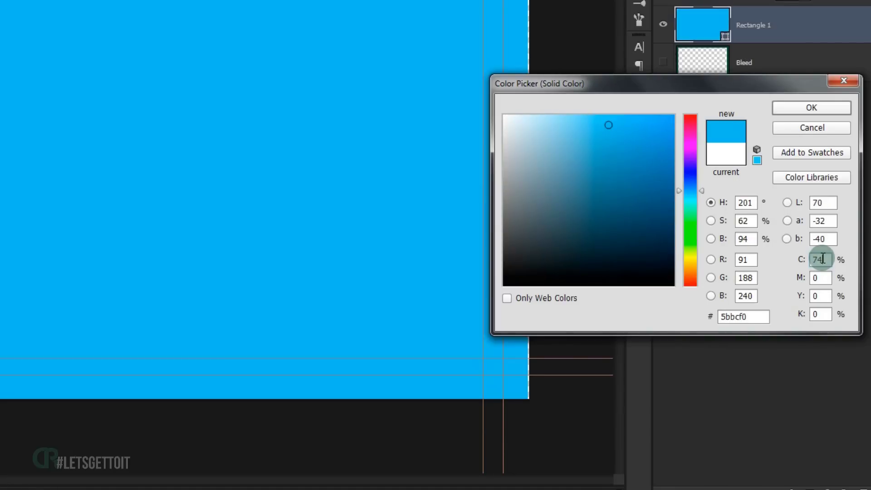
type("67")
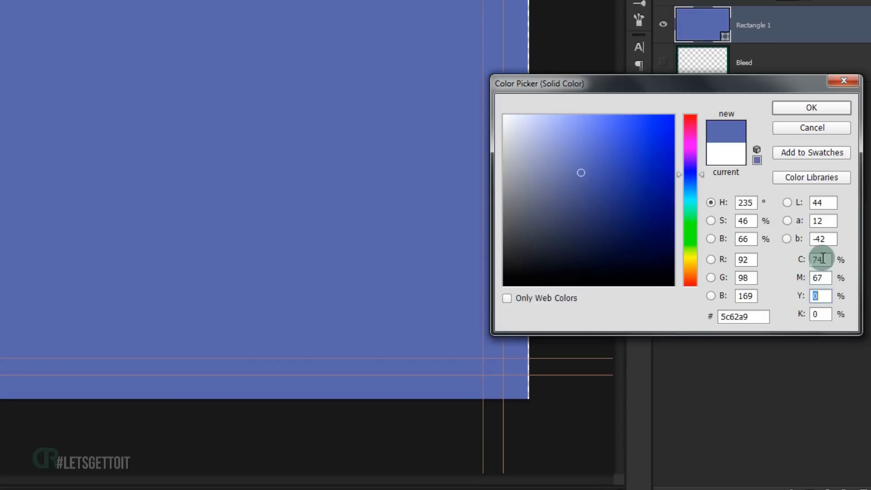
type("66")
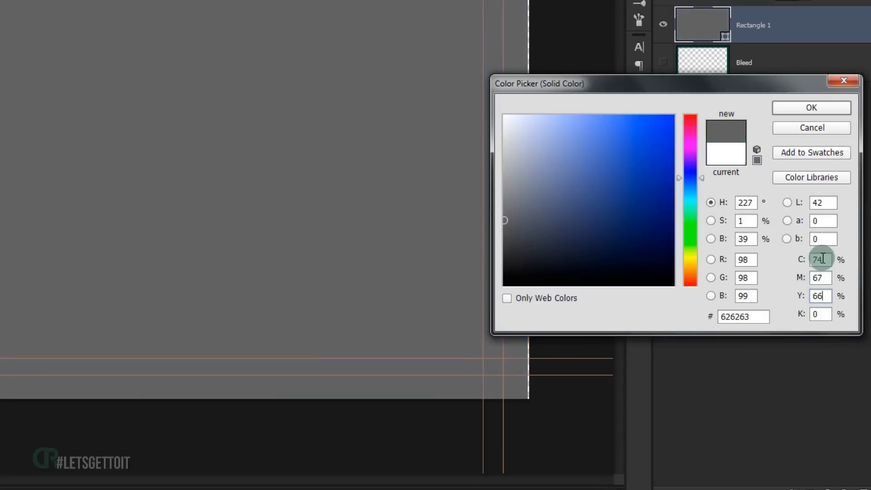
type("85")
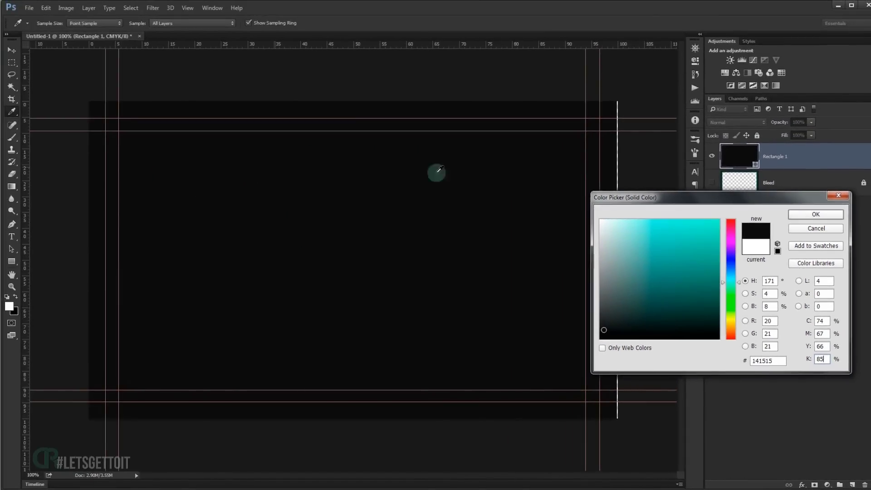
left_click(818, 213)
Rename the rectangle layer as Background, move the Bleed layer above it and deselect the layers
double_click(773, 156)
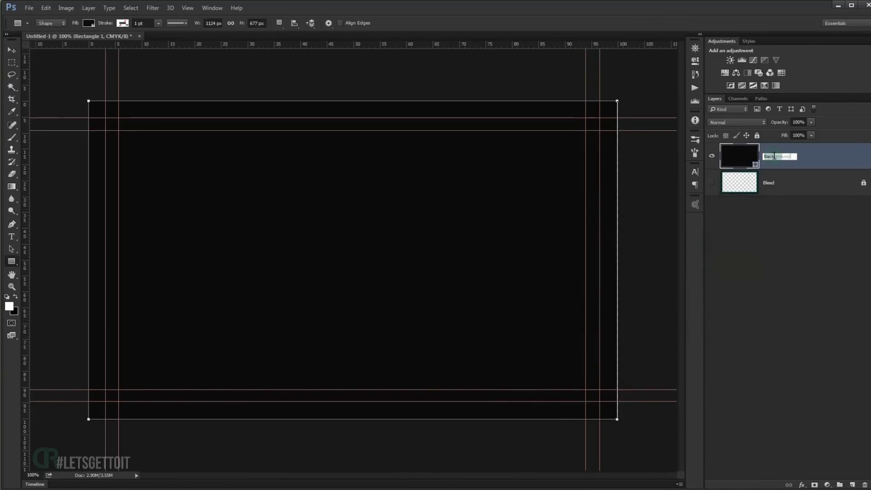
key("v")
key("ctrl+0")
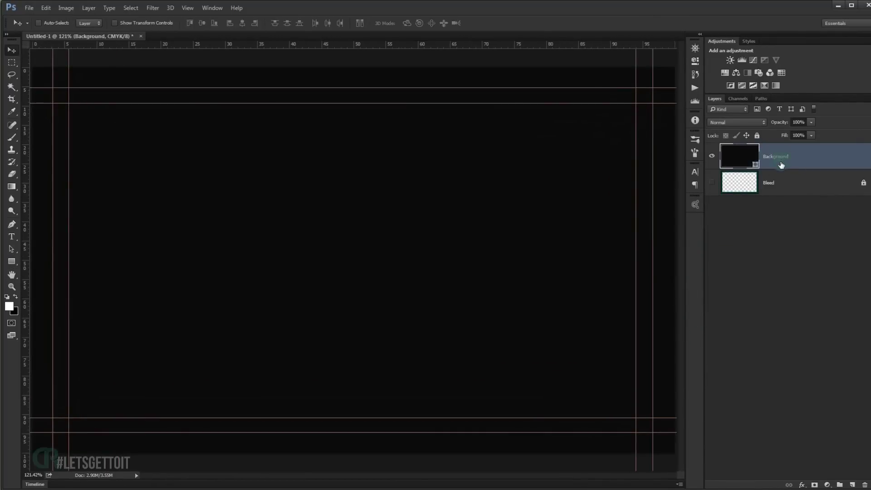
left_click_drag(780, 183, 749, 167)
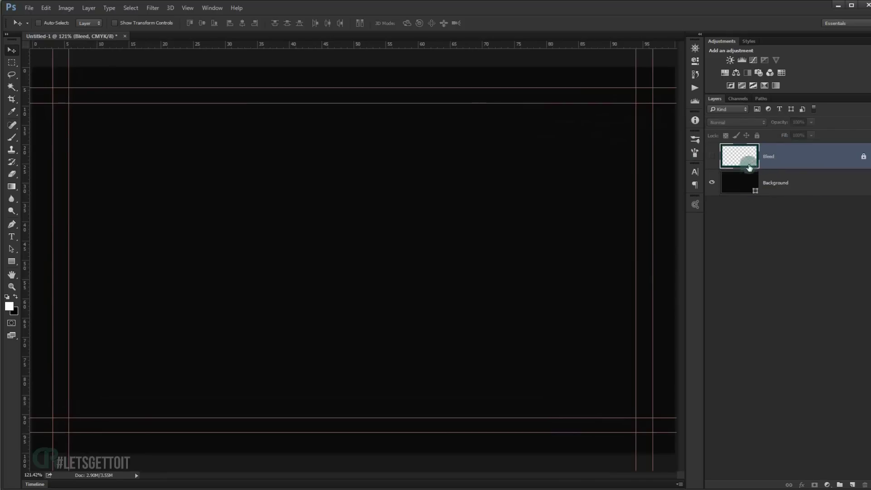
left_click(815, 230)
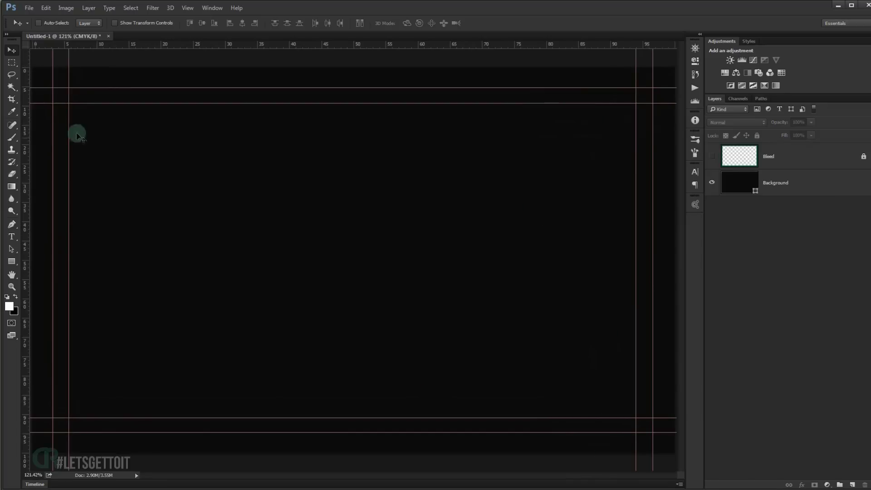
key("ctrl+1")
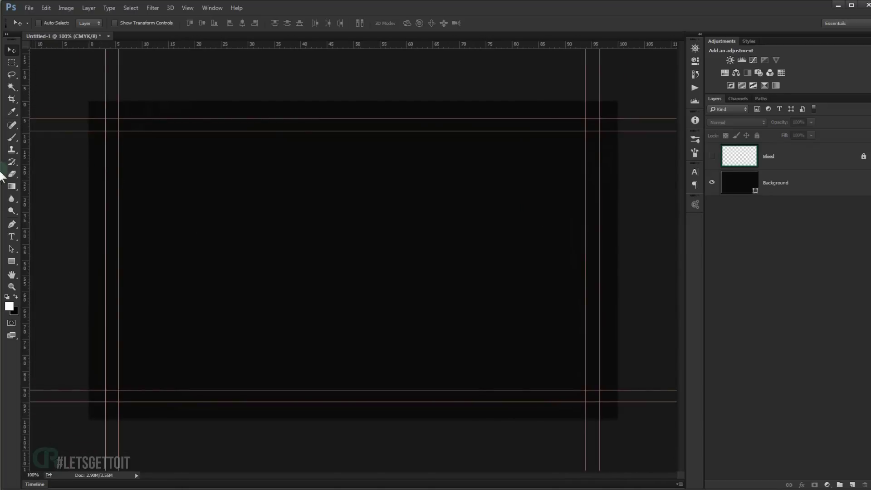
Draw a tall white ellipse shape, about 651 × 1212 px, overlapping the card's right edge
left_click(11, 262)
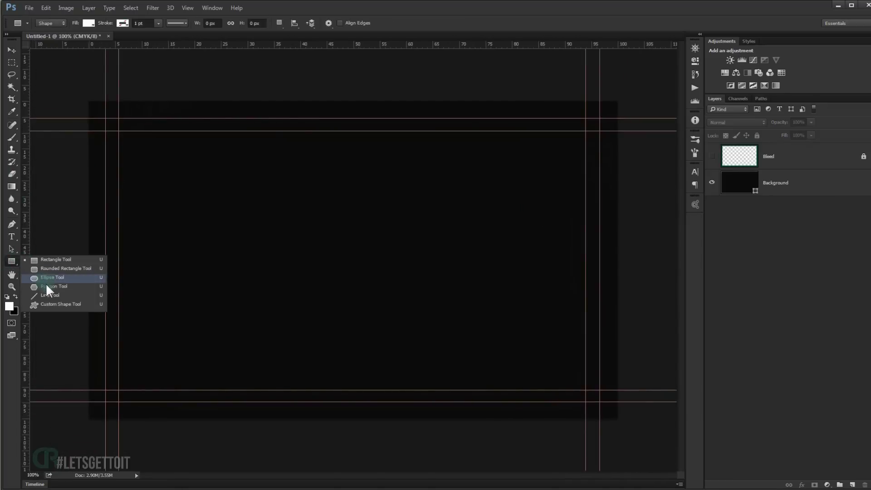
left_click(61, 275)
scroll(417, 201, "down", 3)
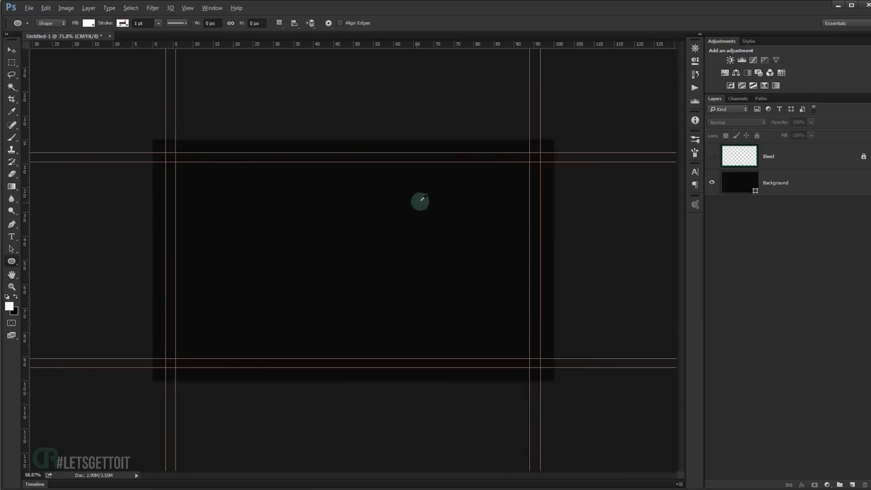
left_click_drag(439, 162, 680, 452)
mouse_move(685, 445)
left_mouse_down()
mouse_move(697, 434)
mouse_move(700, 403)
mouse_move(699, 425)
left_mouse_up()
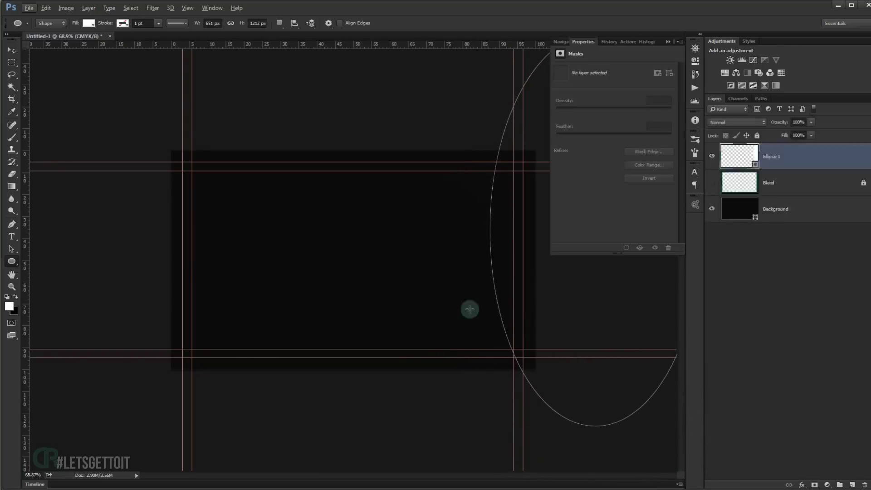
left_click(669, 42)
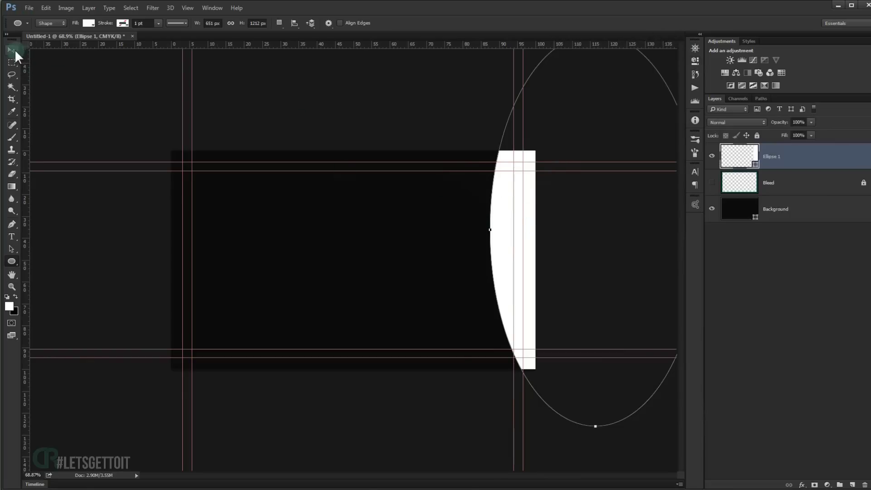
Rotate the ellipse by about -3.2° and shift it so its curved edge sits along the card's right side
key("ctrl+t")
key("ctrl+0")
left_click_drag(615, 387, 621, 376)
left_click_drag(535, 291, 533, 289)
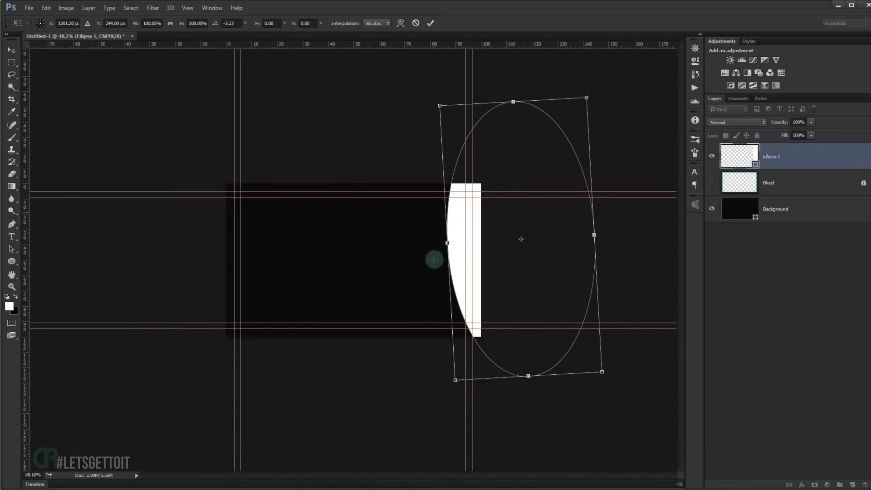
left_click_drag(484, 185, 488, 195)
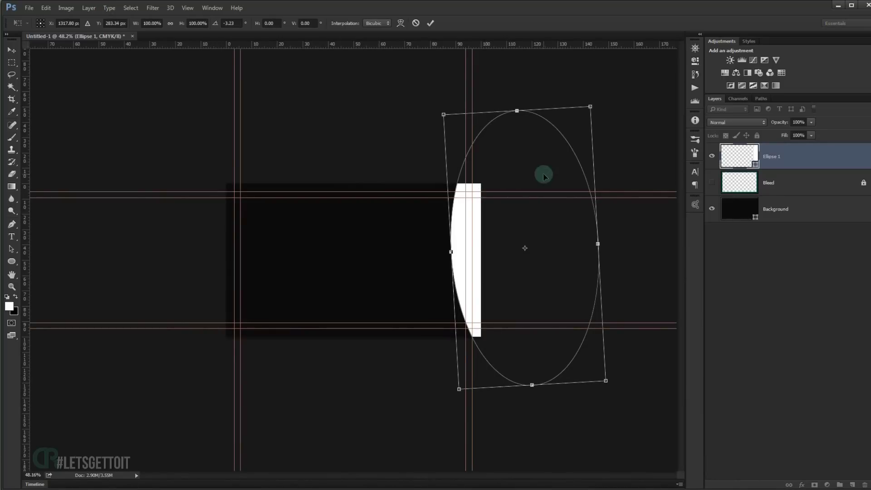
key("Return")
key("ctrl+plus")
key("ctrl+plus")
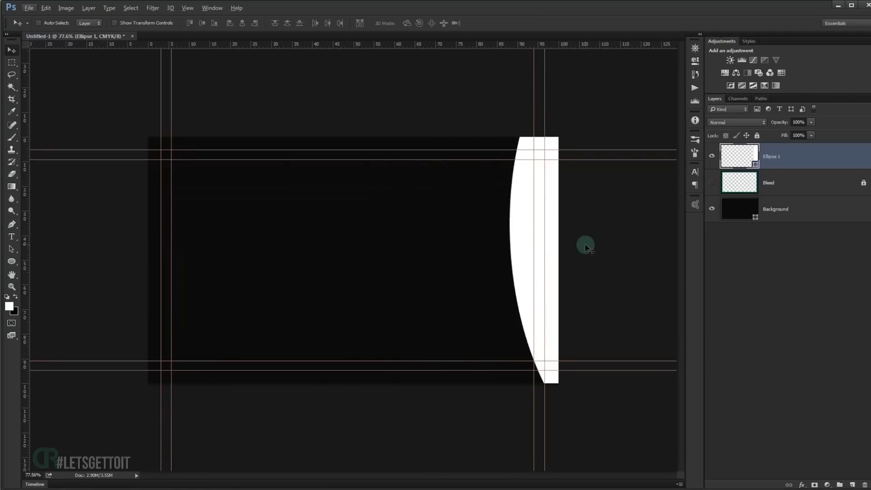
Duplicate the ellipse layer and set the copy's fill color to C 22, M 100, Y 100, K 20
key("ctrl+j")
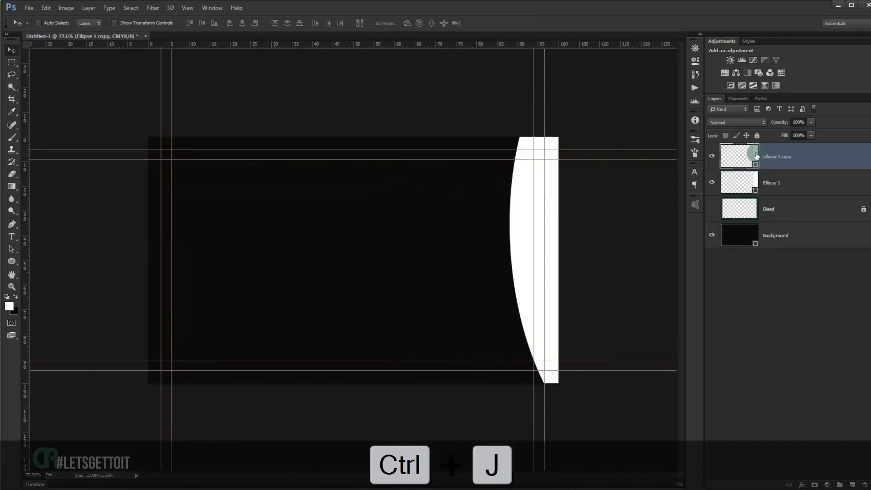
left_click(737, 181)
double_click(736, 154)
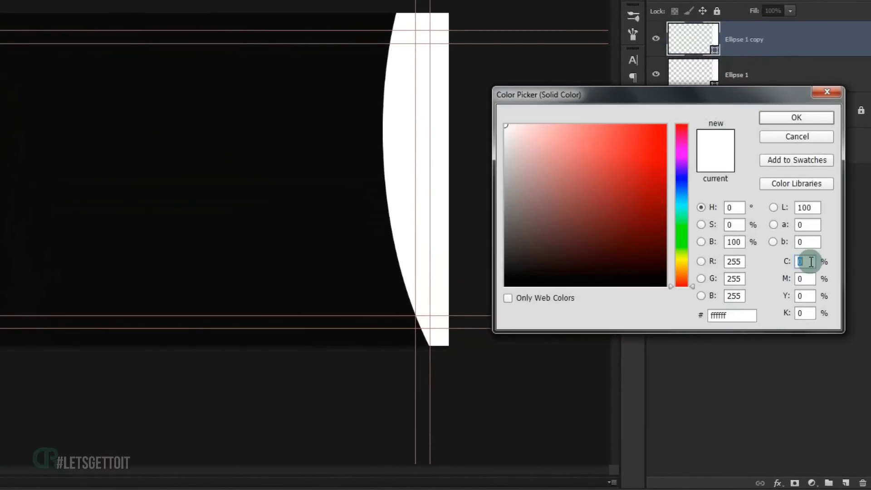
type("22")
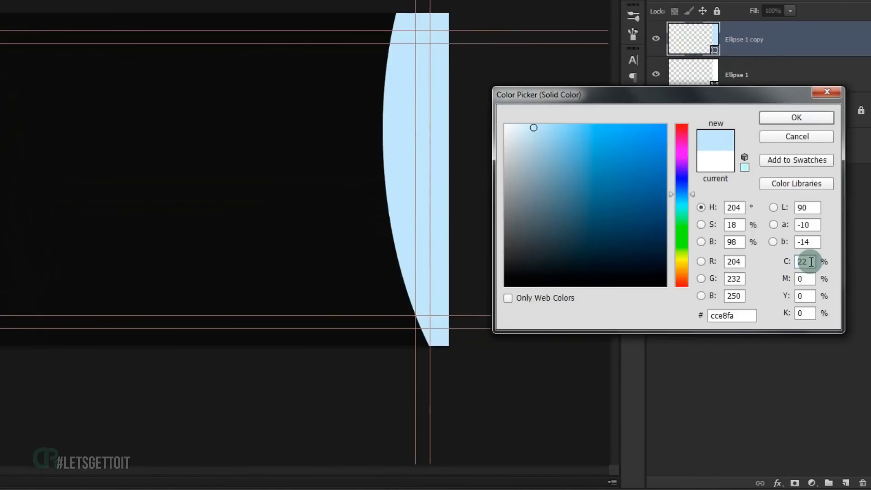
type("100")
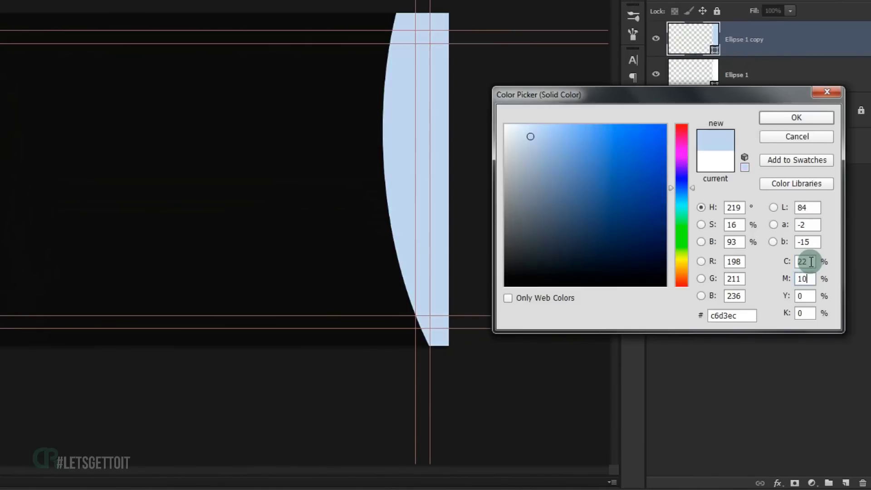
type("1")
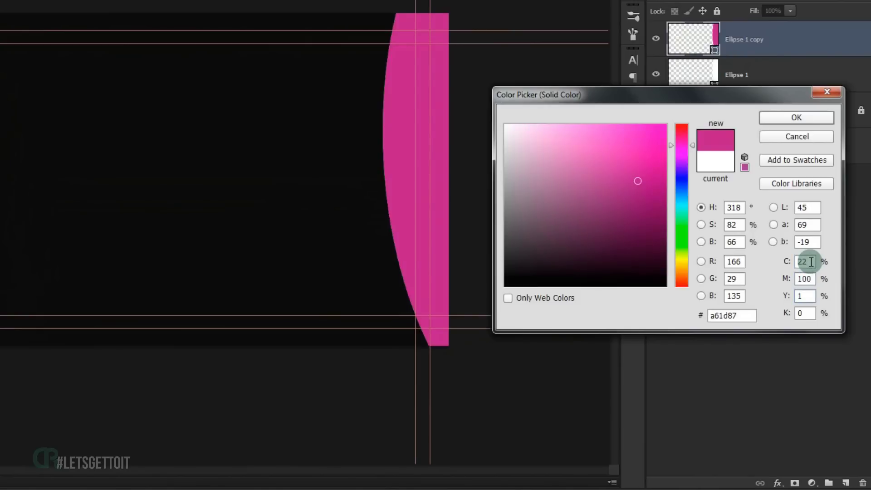
type("00")
type("2")
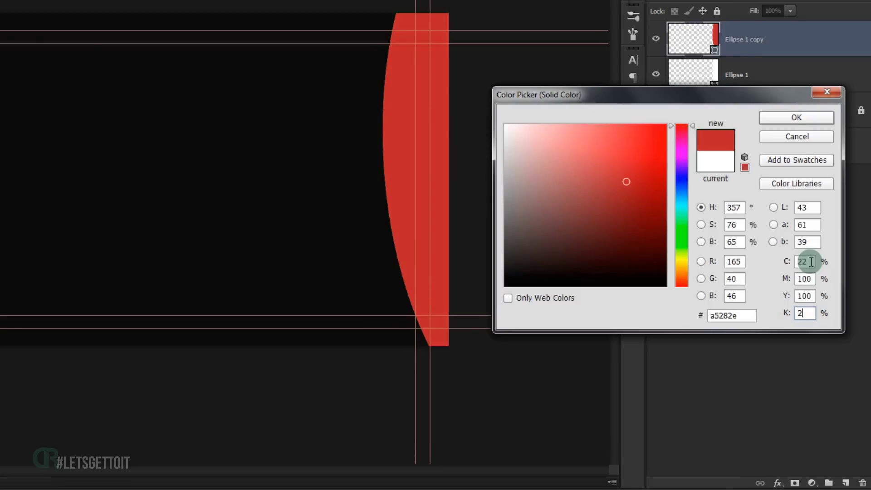
type("0")
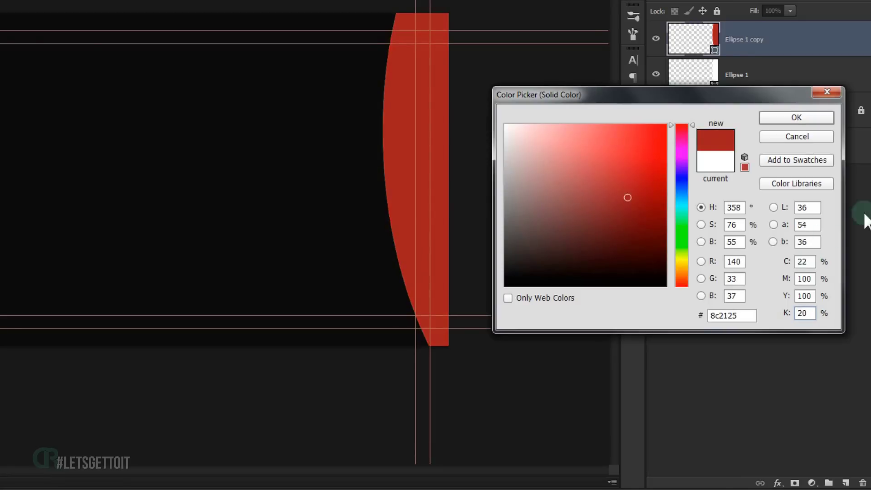
left_click(815, 115)
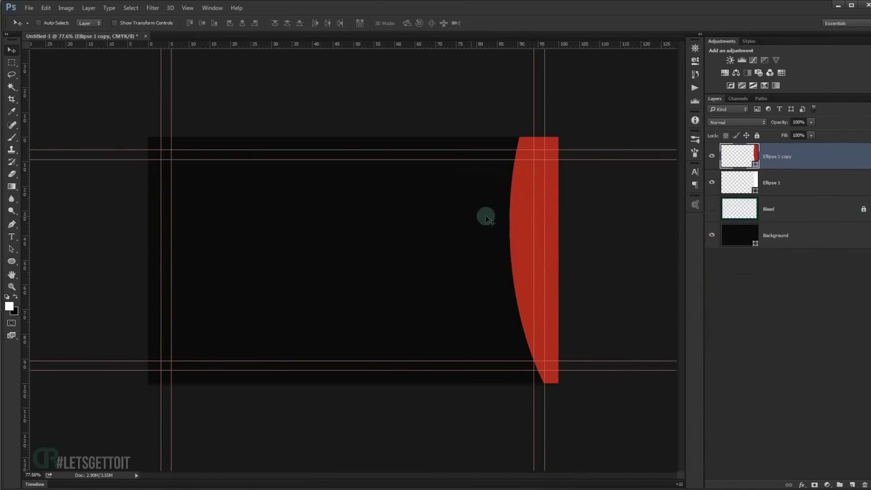
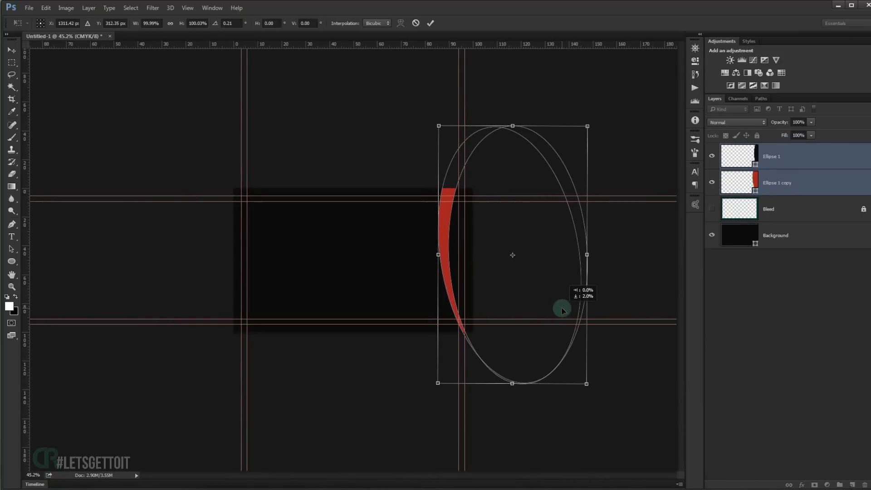
Rotate the black and red ellipses together to about -3° and reposition them over the card's right side
left_click_drag(597, 124, 584, 122)
left_click_drag(496, 230, 491, 223)
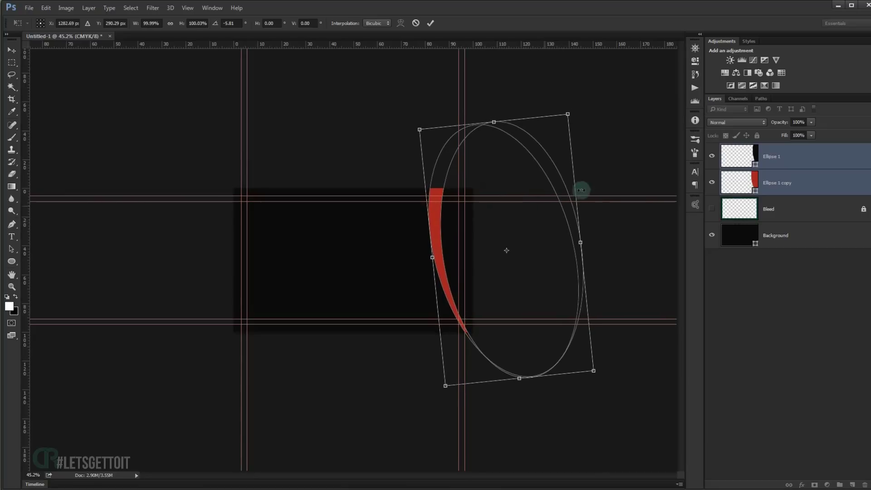
left_click_drag(608, 157, 614, 151)
left_click_drag(532, 237, 532, 240)
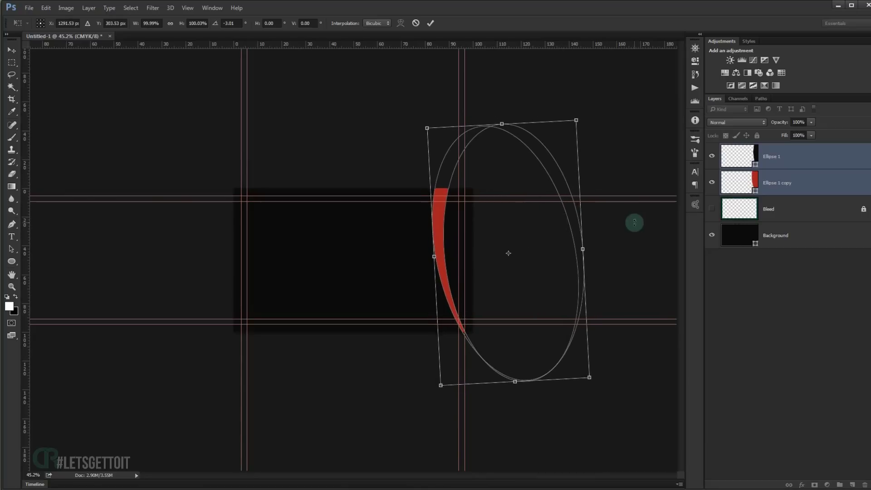
key("Return")
key("ctrl+plus")
key("ctrl+plus")
scroll(484, 267, "up", 1)
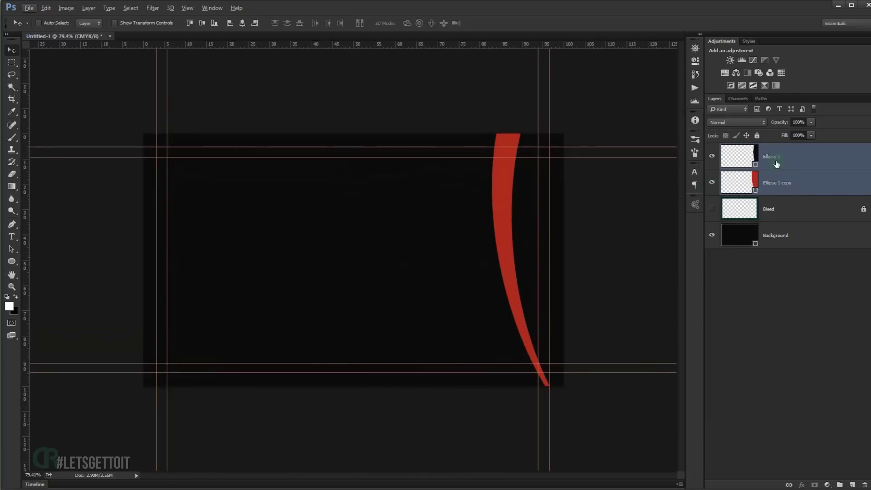
Duplicate both ellipse layers and move the copies horizontally to the card's left side
key("ctrl+j")
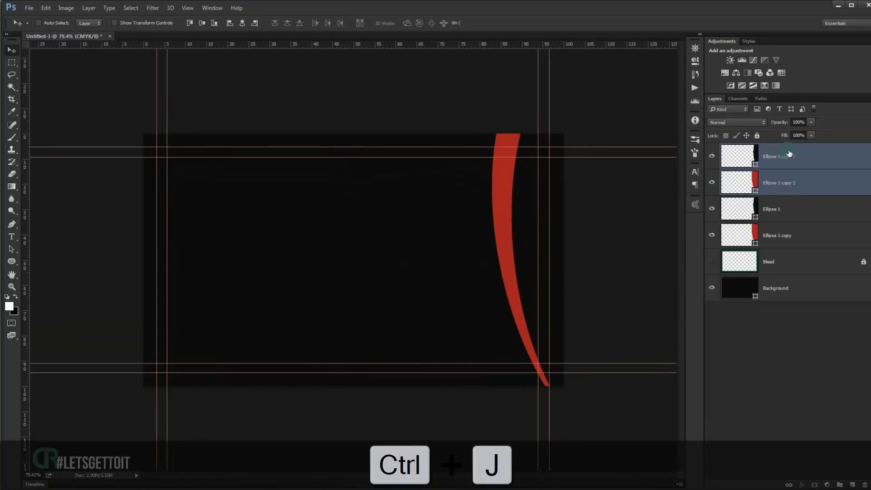
key("ctrl+t")
scroll(558, 261, "down", 3)
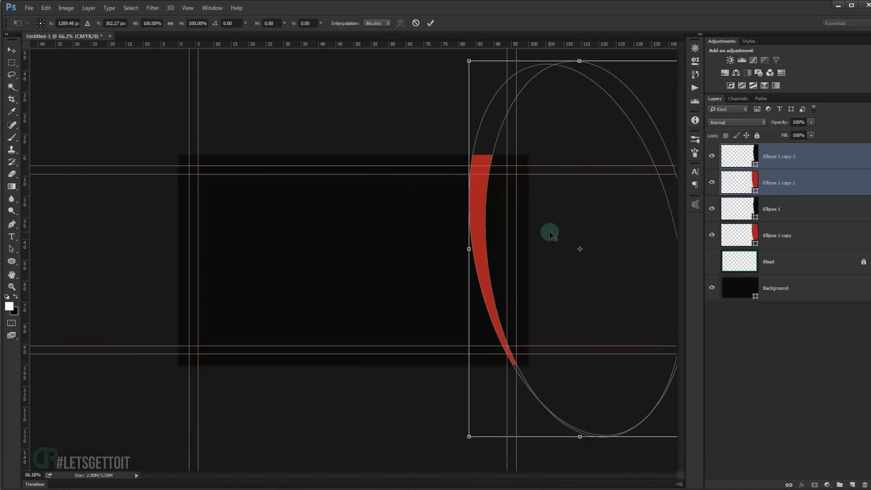
left_click_drag(527, 225, 314, 226)
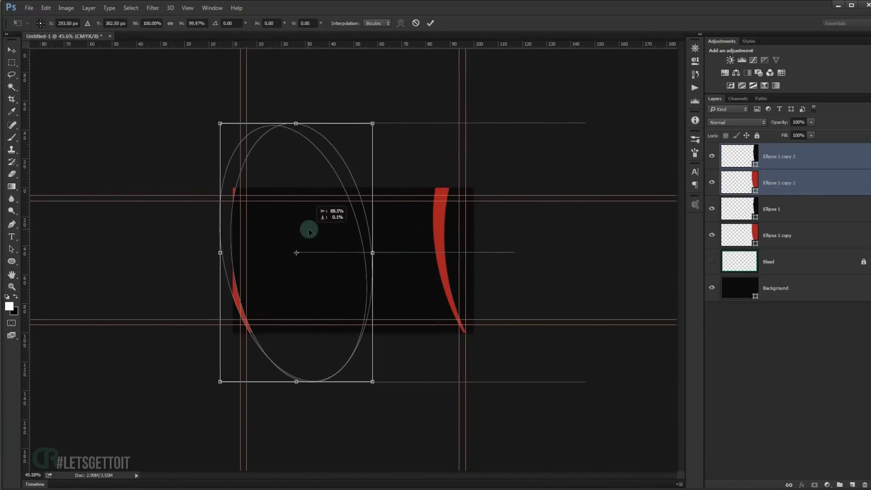
Rotate the copied ellipses to about 179.6° and place them so their red band curves down the card's left edge
left_click_drag(410, 80, 193, 346)
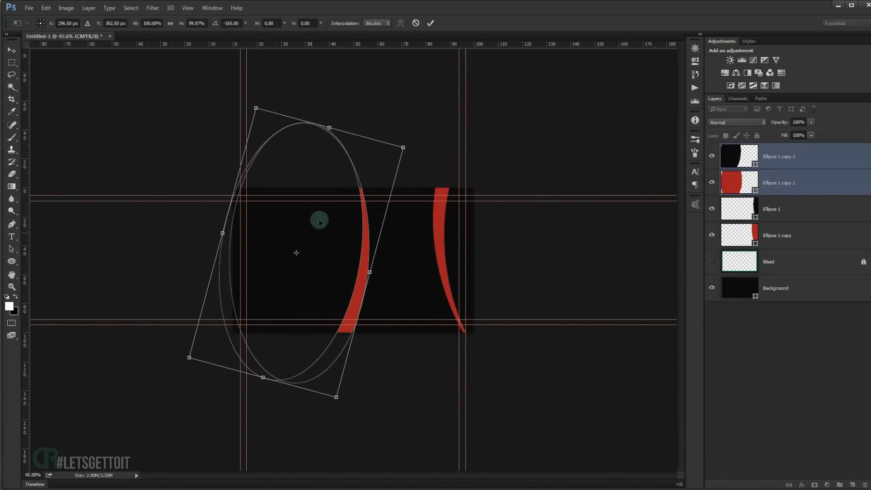
left_click_drag(370, 222, 321, 136)
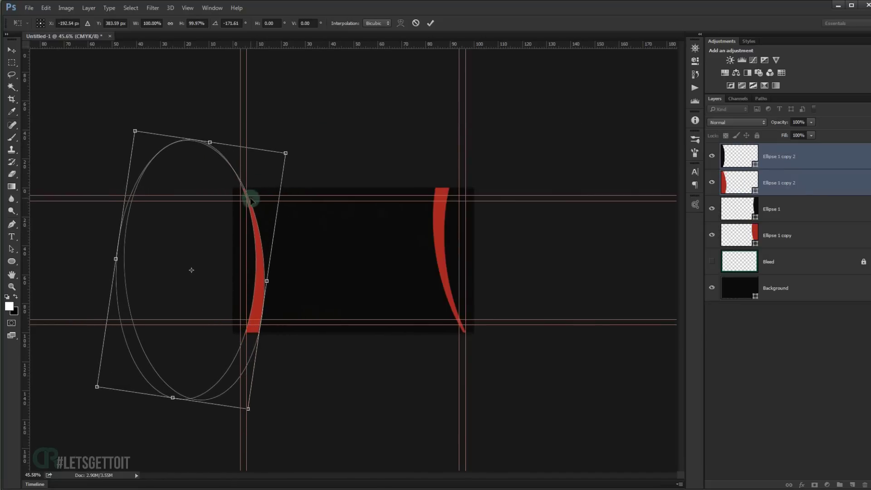
left_click_drag(249, 195, 247, 205)
left_click_drag(374, 140, 340, 117)
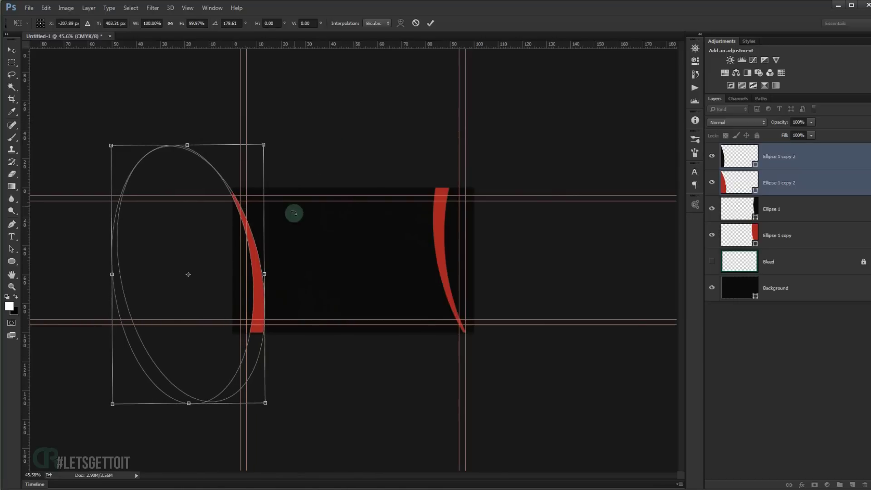
left_click_drag(256, 226, 263, 221)
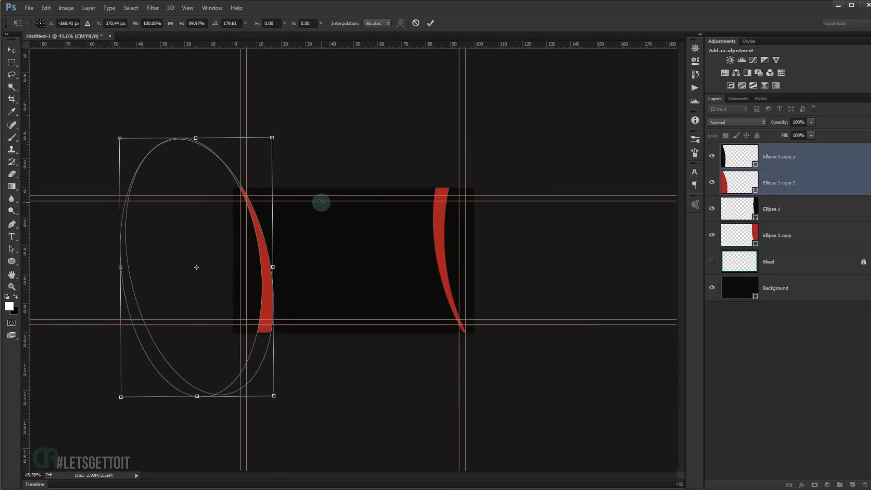
key("Return")
key("ctrl+0")
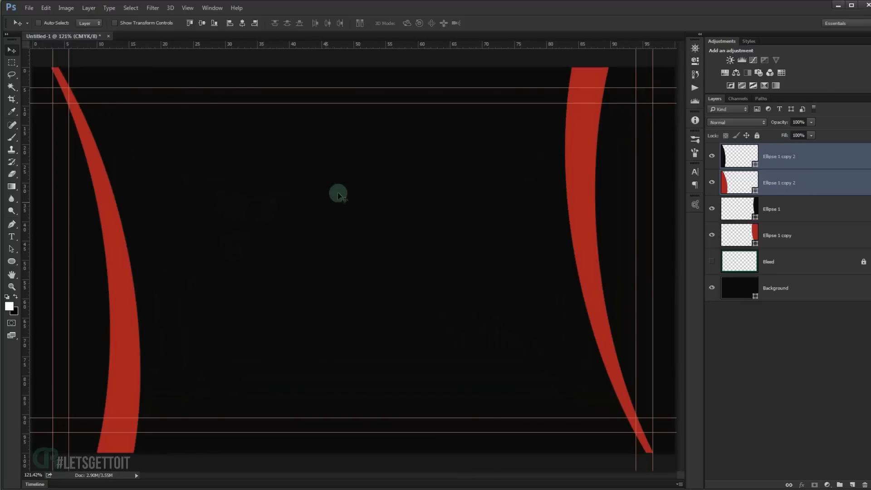
Add an Inner Glow to the right-hand red ellipse layer, Ellipse 1 copy, and set the glow color to black
left_click(837, 393)
left_click_drag(301, 305, 249, 293)
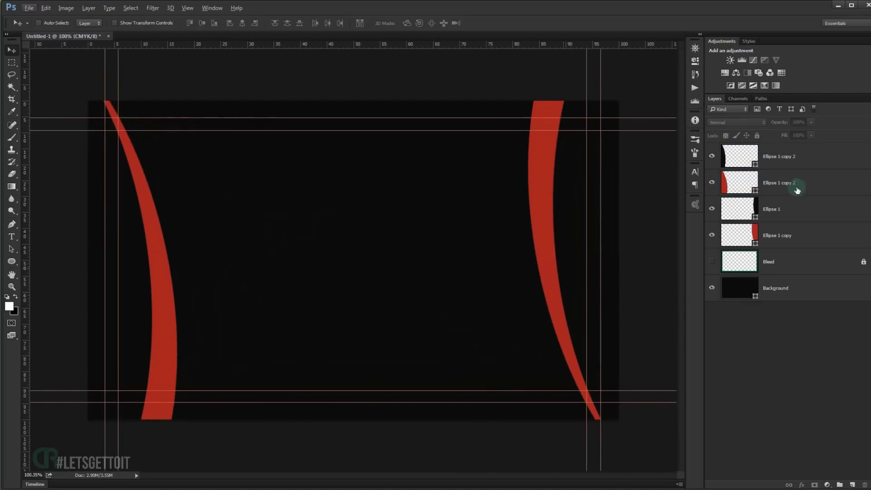
left_click(747, 236)
left_click(712, 236)
left_click(712, 235)
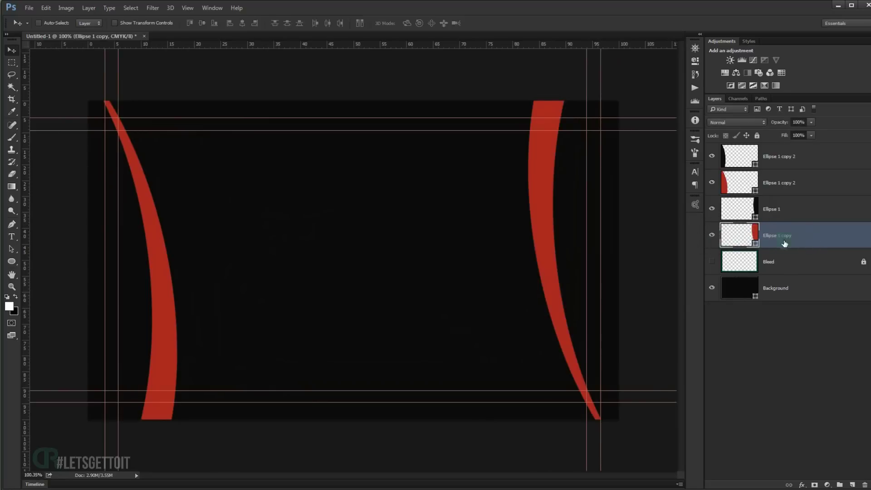
double_click(824, 237)
left_click_drag(347, 187, 769, 169)
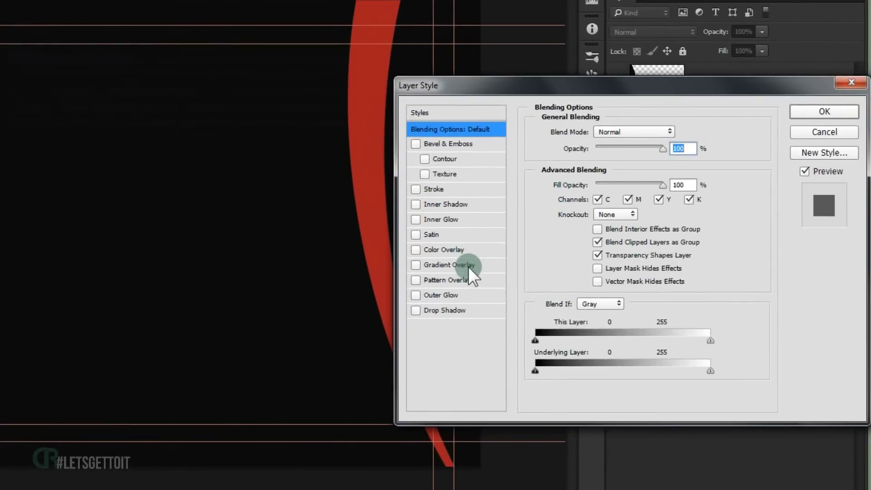
left_click(438, 220)
left_click(568, 184)
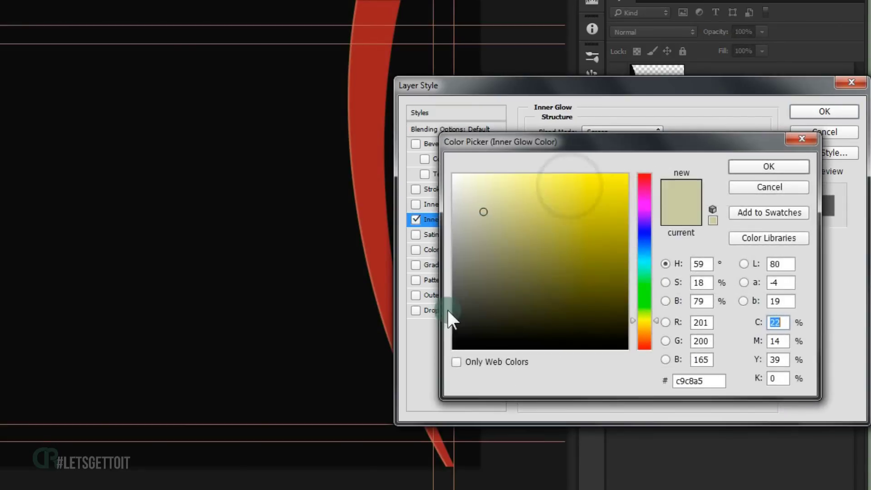
left_click_drag(451, 317, 422, 346)
left_click(772, 168)
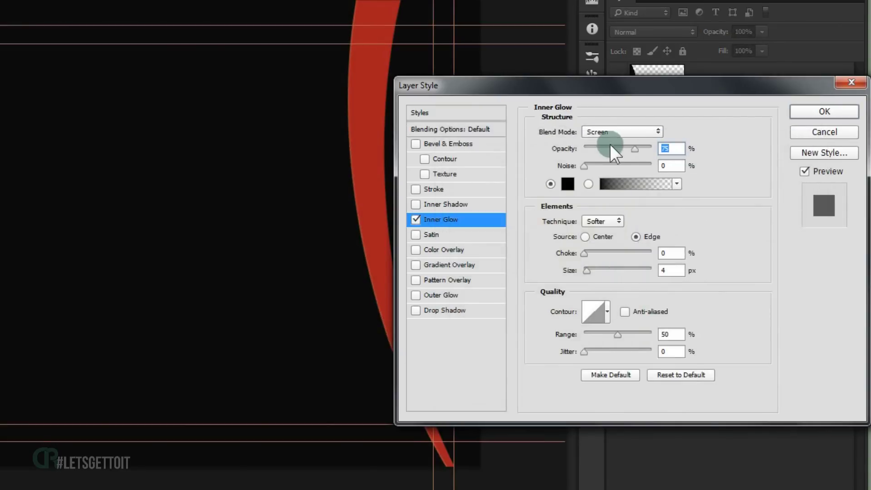
Set the Inner Glow's blend mode to Multiply and its size to 7 px
left_click(609, 132)
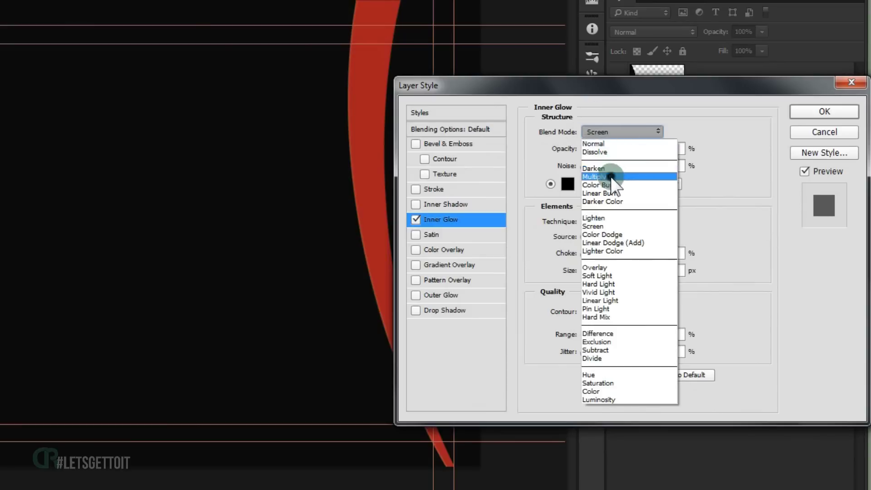
left_click(608, 172)
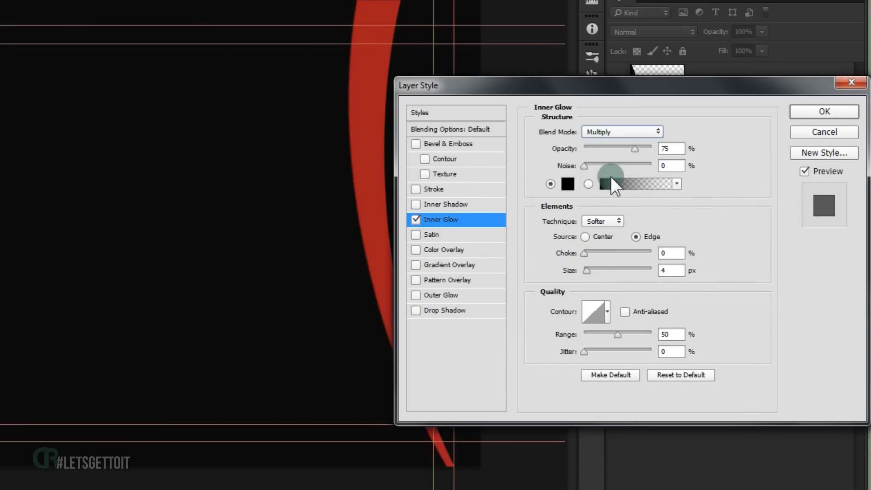
left_click(668, 270)
type("7")
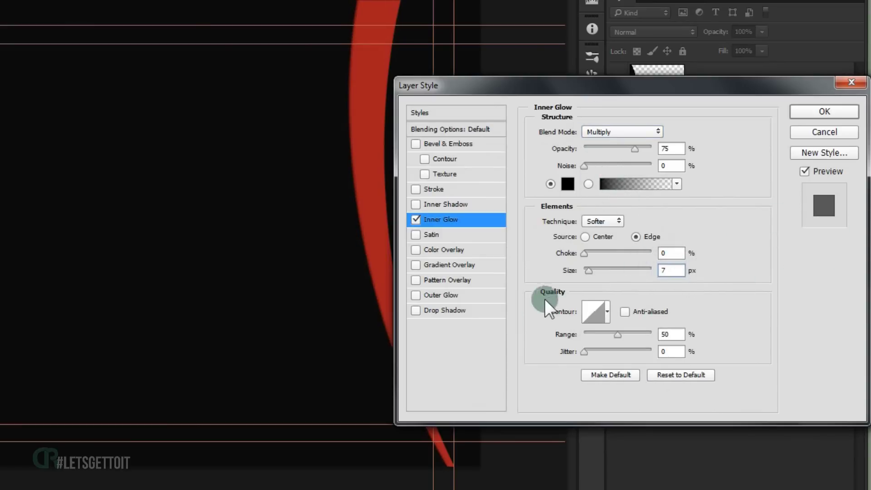
Set the Inner Glow's size to 8 px and apply the style to the right-hand red ellipse layer
left_click_drag(415, 88, 505, 65)
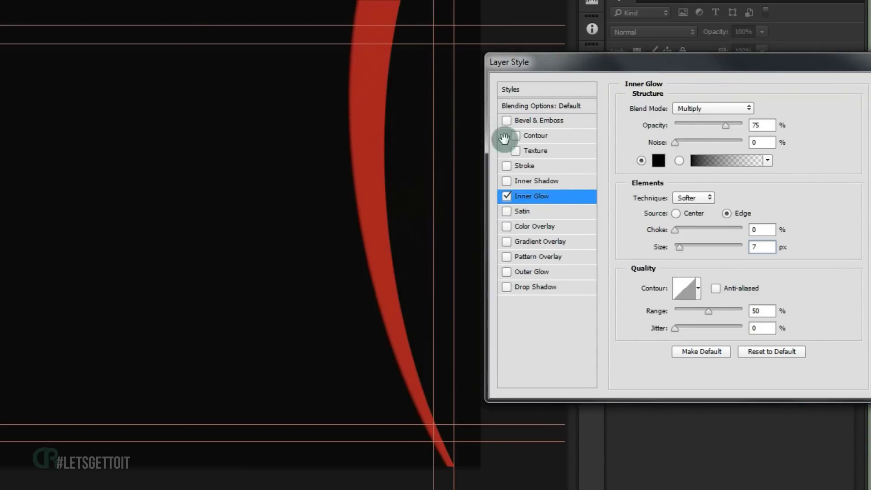
left_click_drag(674, 247, 682, 249)
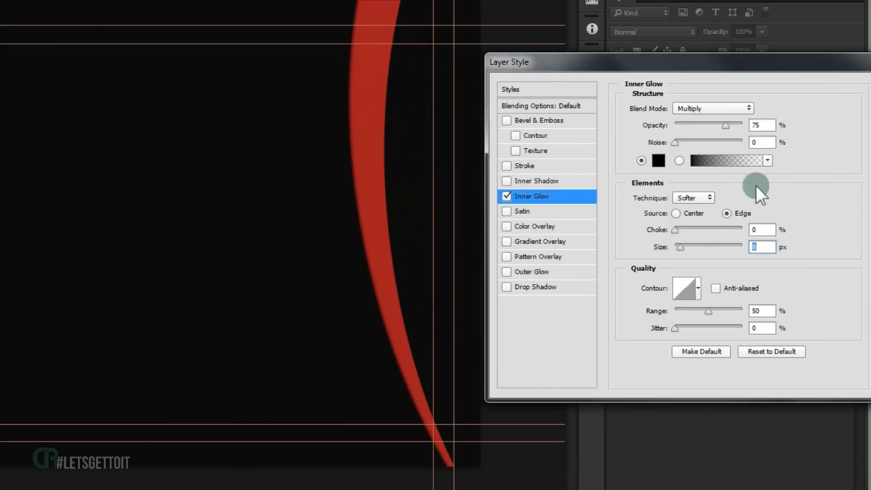
left_click(772, 85)
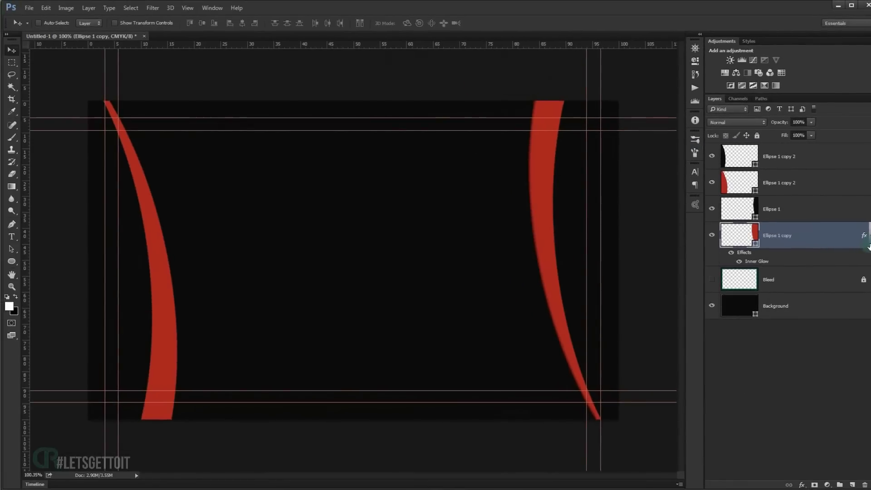
Copy the Inner Glow style from Ellipse 1 copy to the left red ellipse layer and collapse both effects lists
left_click(869, 245)
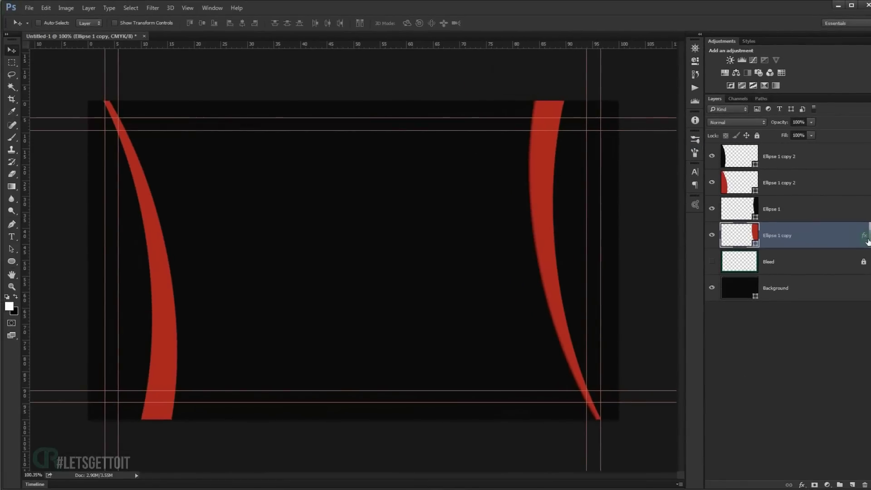
key("alt")
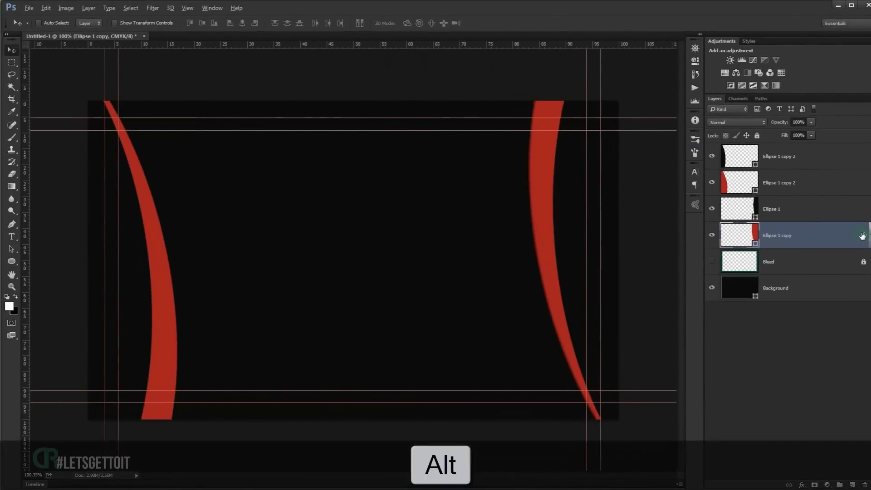
left_click_drag(864, 238, 865, 184)
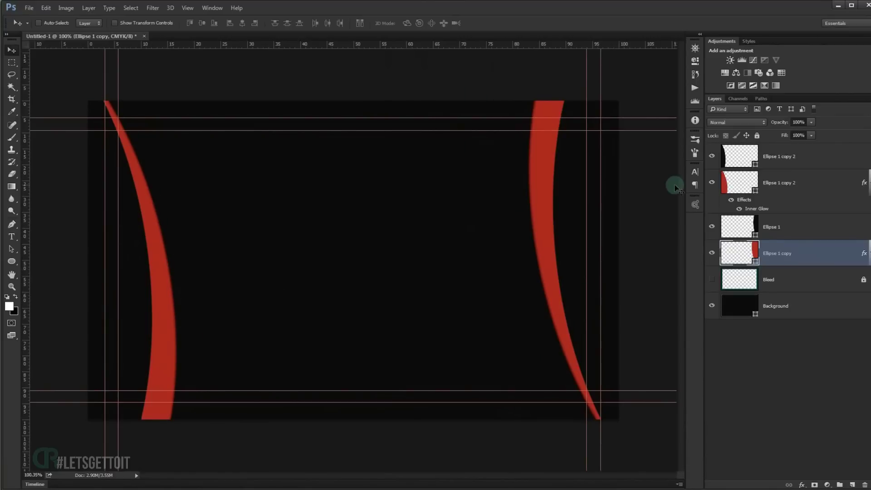
scroll(676, 187, "up", 2)
left_click(868, 181)
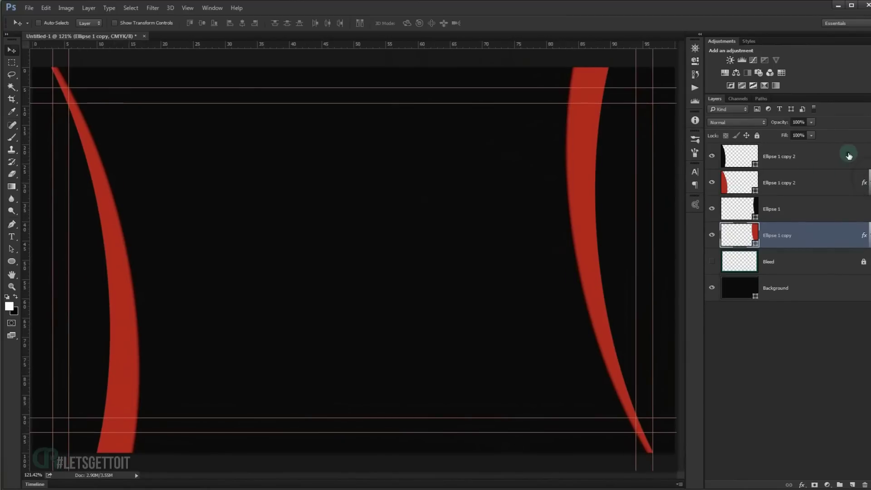
Group the four ellipse layers and name the group Shapes
left_click(847, 156)
left_click(847, 239, "shift")
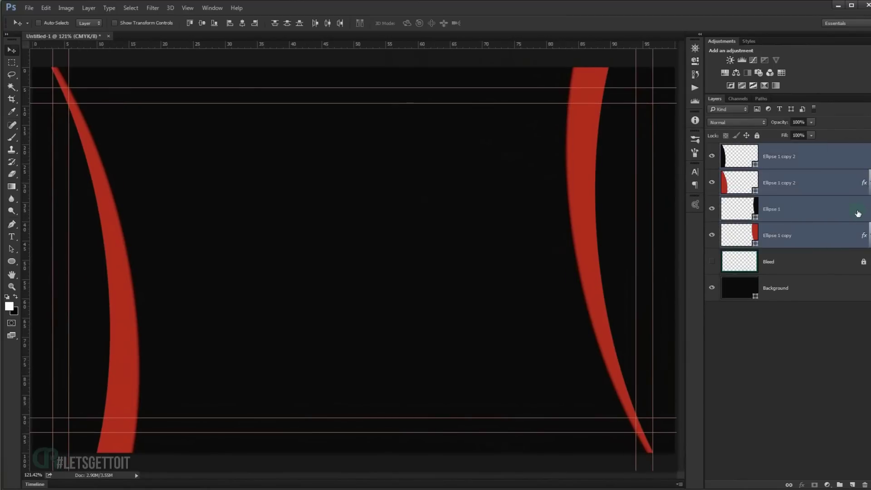
key("ctrl+g")
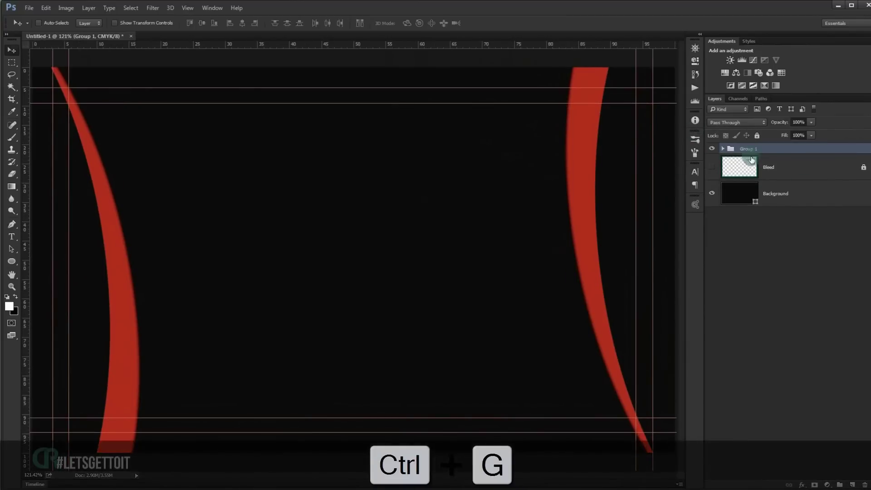
double_click(749, 149)
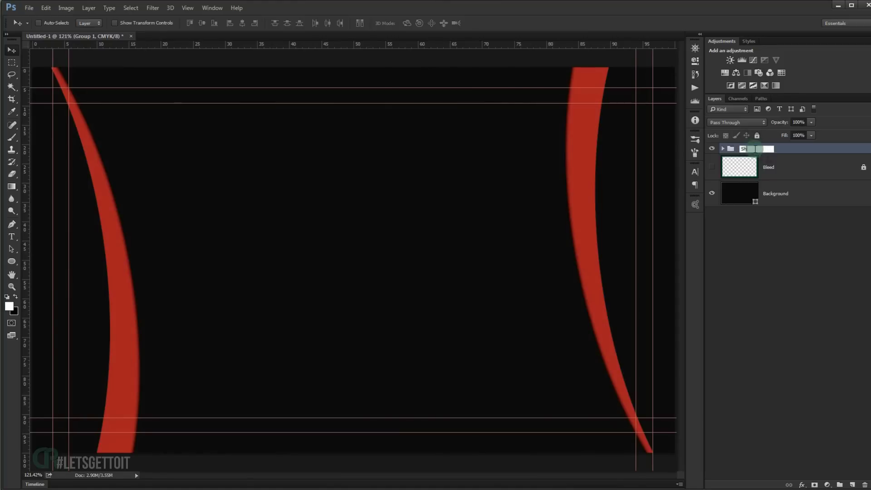
type("Shapes")
key("Return")
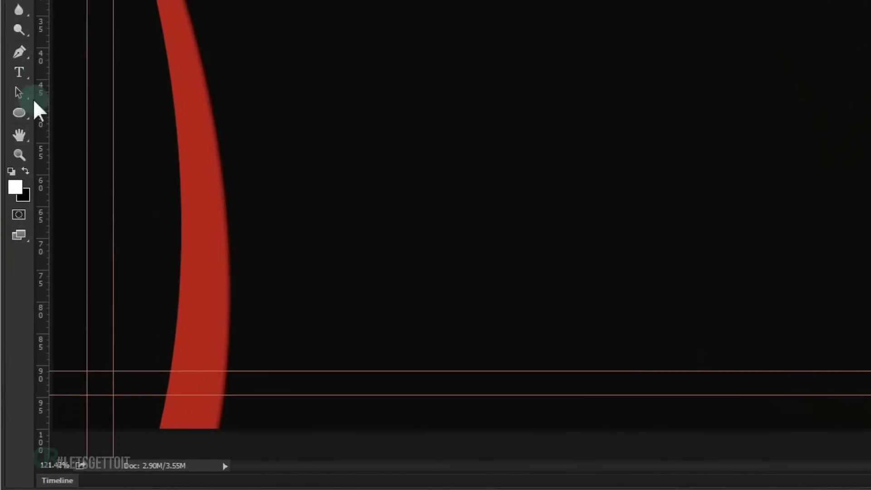
Draw a white 8-sided polygon about 370 px wide in the middle of the card
left_click(12, 262)
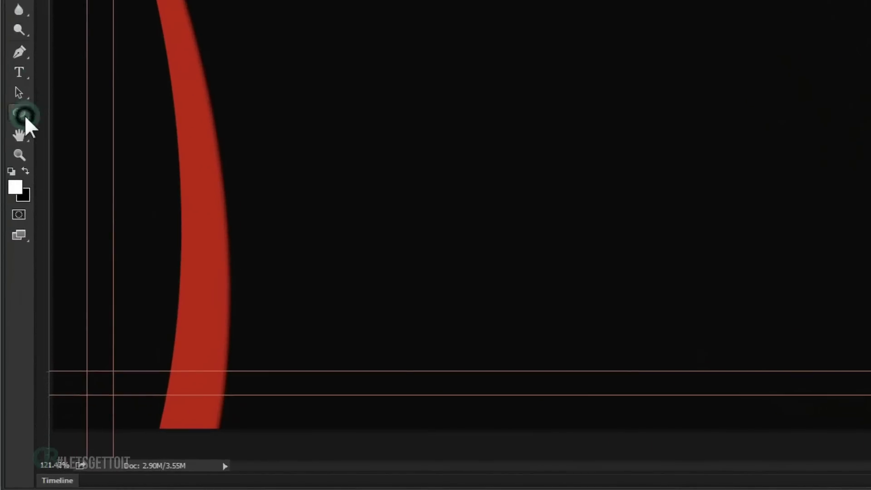
right_click(25, 115)
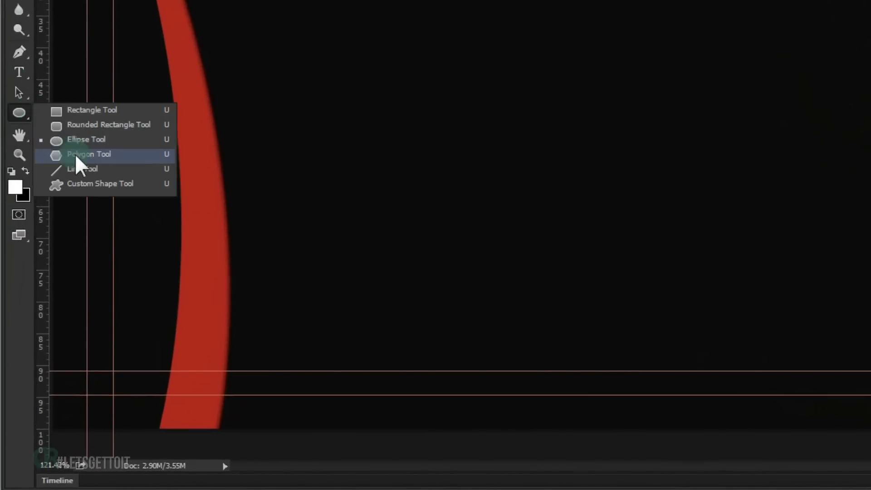
left_click(75, 154)
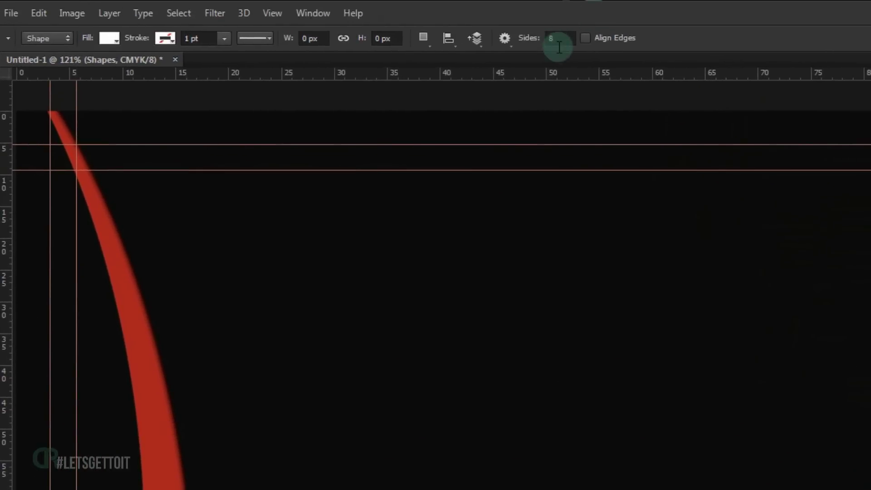
left_click_drag(514, 305, 608, 426)
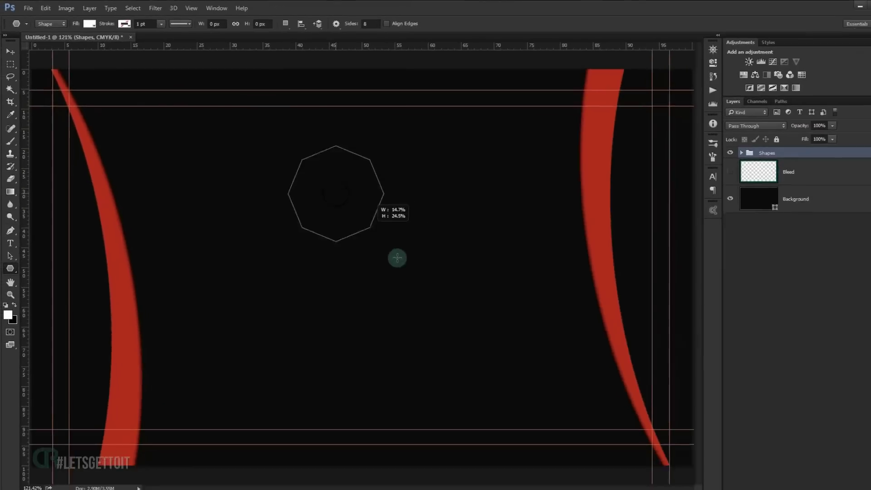
left_click_drag(392, 259, 431, 325)
key("shift")
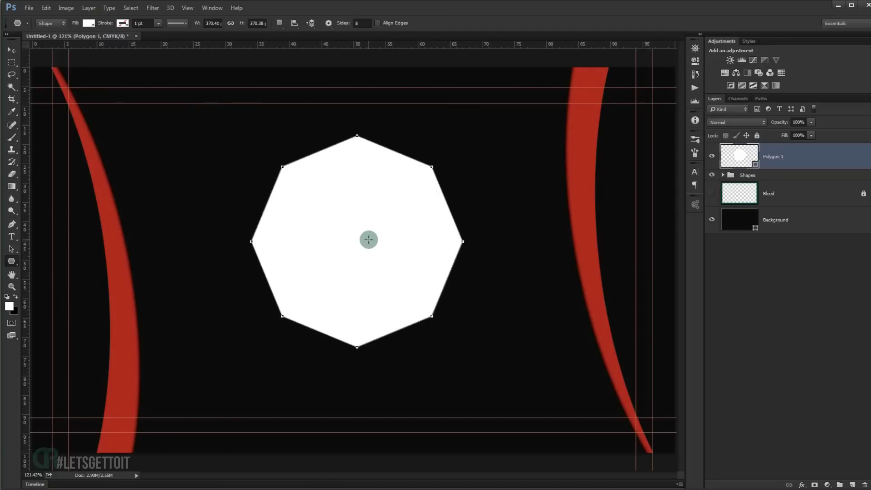
Subtract a smaller concentric octagon, about 27.5% by 45.8% of the canvas, from the white octagon to form a ring
key("alt")
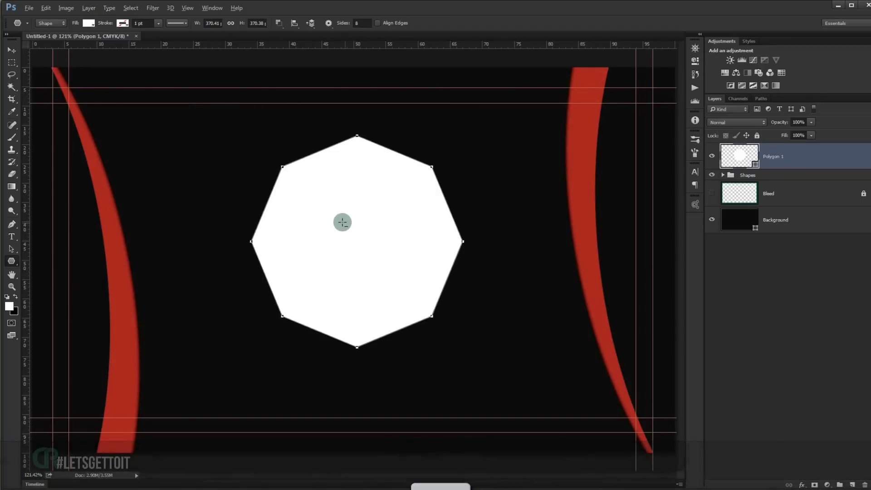
left_click_drag(335, 217, 418, 312)
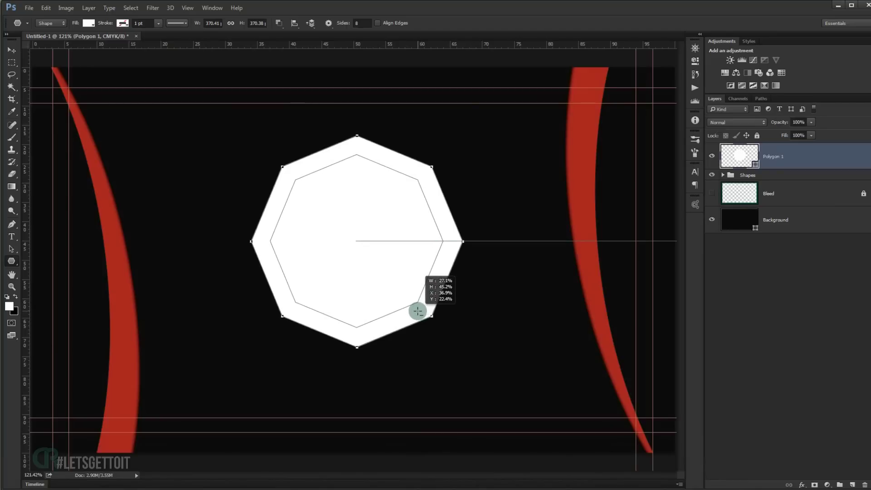
left_click_drag(418, 312, 418, 312)
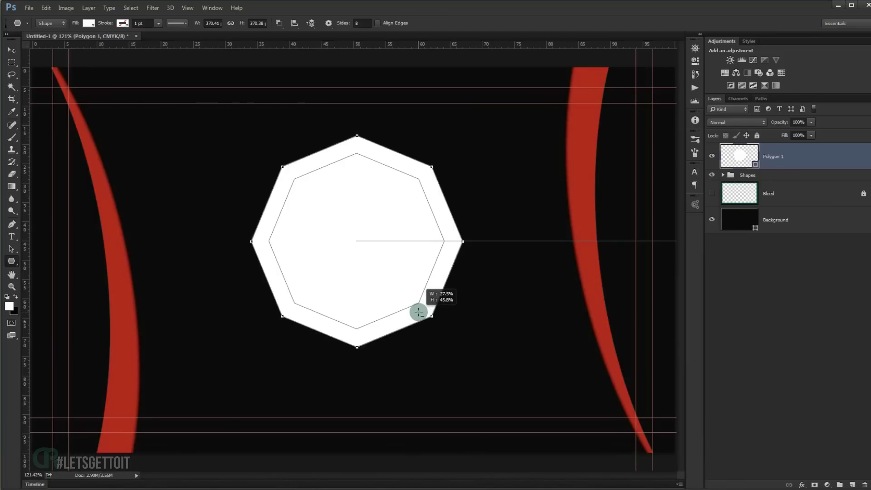
left_click_drag(418, 313, 419, 312)
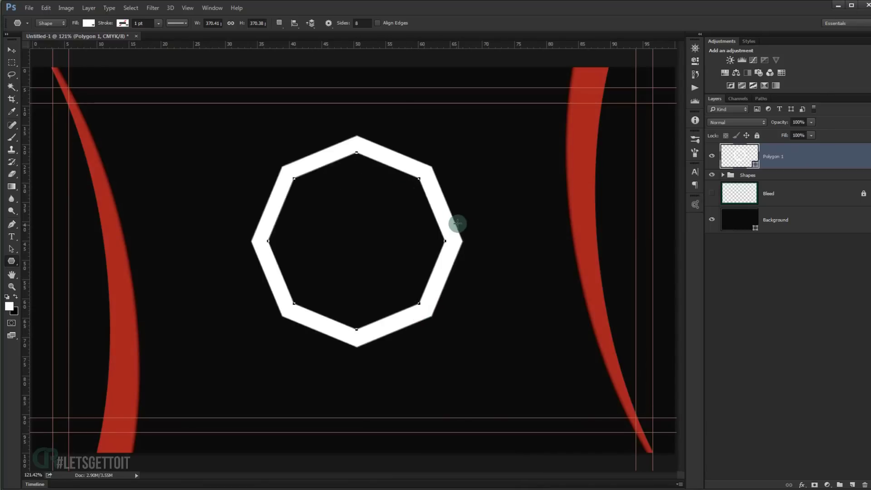
Select both octagon paths and merge them with Merge Shape Components
key("ctrl+shift")
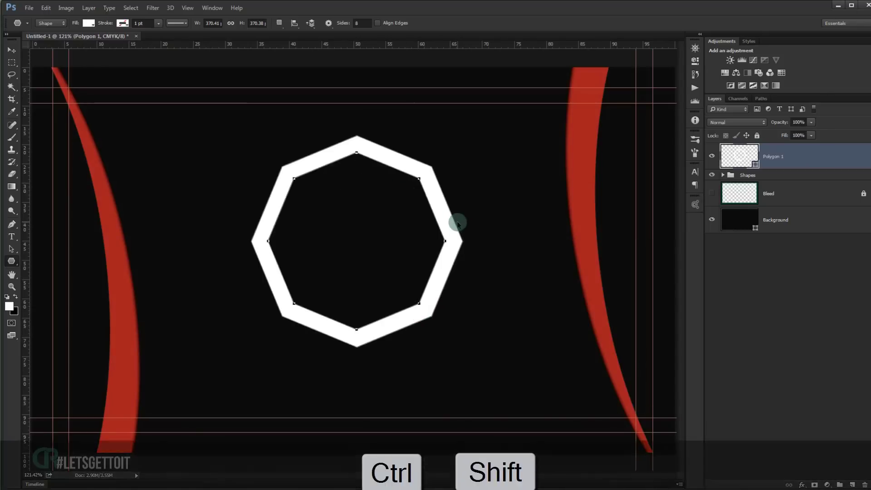
left_click(431, 171, "ctrl+shift")
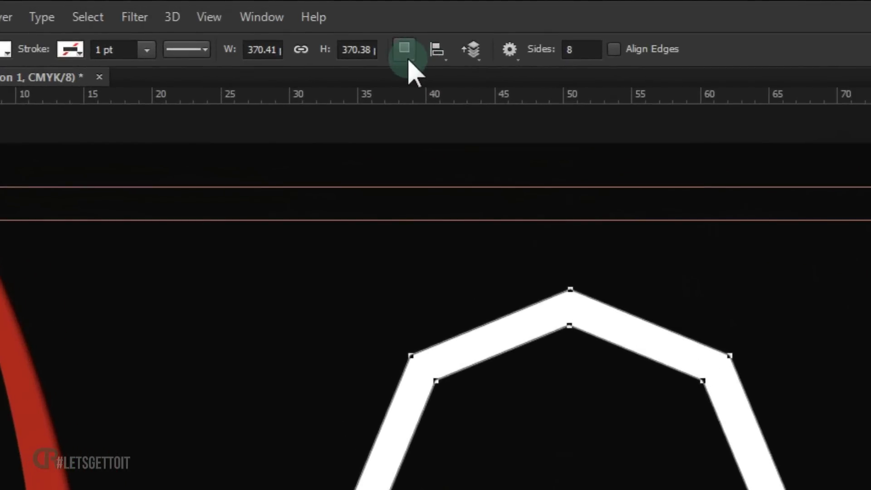
left_click(411, 57)
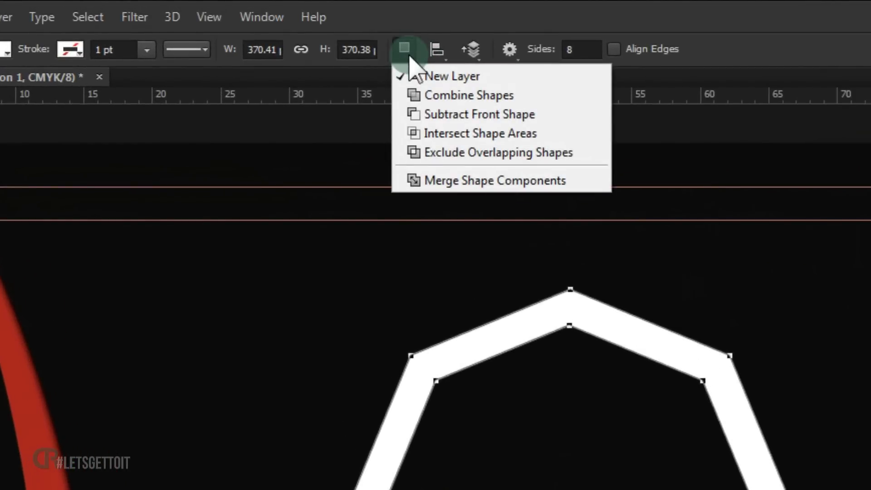
left_click(433, 76)
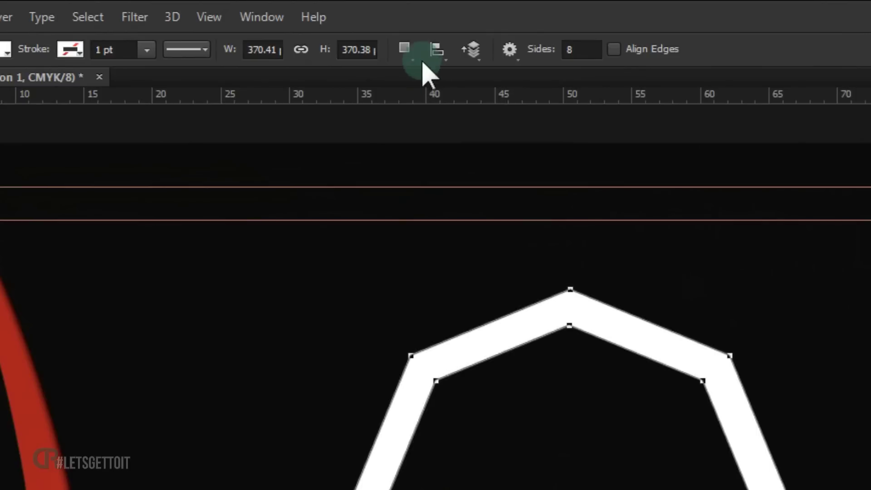
left_click(405, 50)
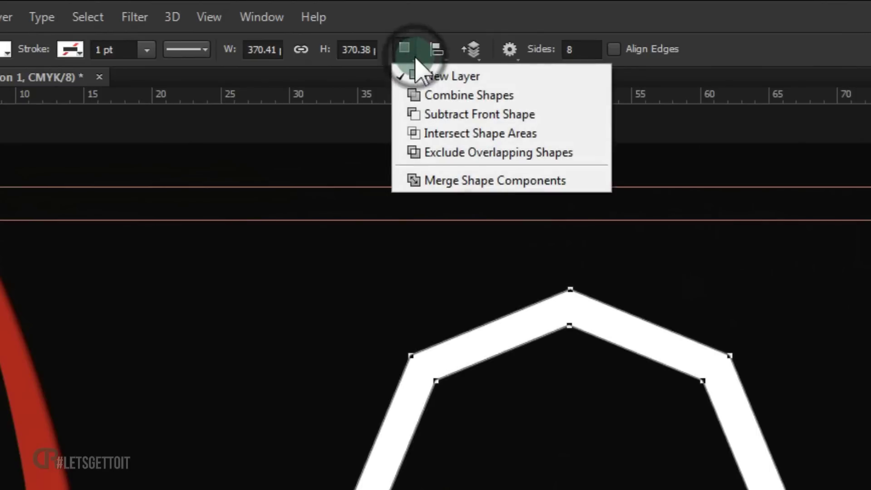
left_click(509, 181)
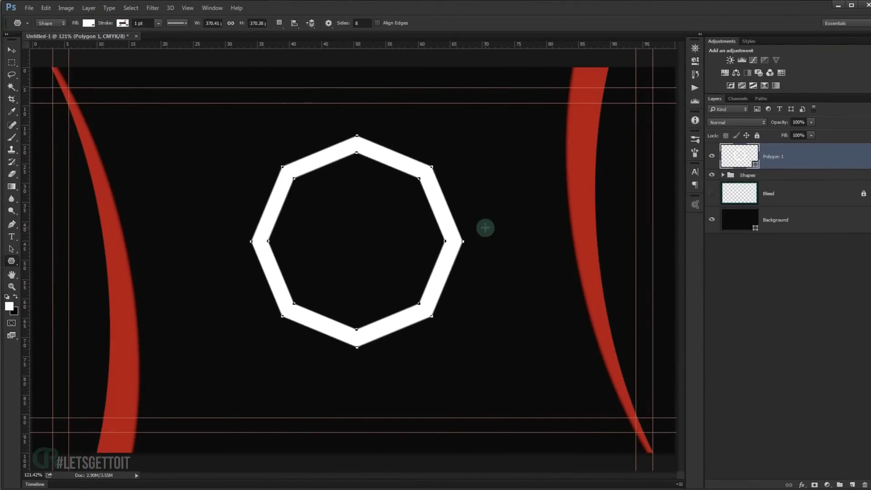
Duplicate the octagon ring within the same layer and scale the copy down about its center to form an inner ring
key("ctrl+alt+t")
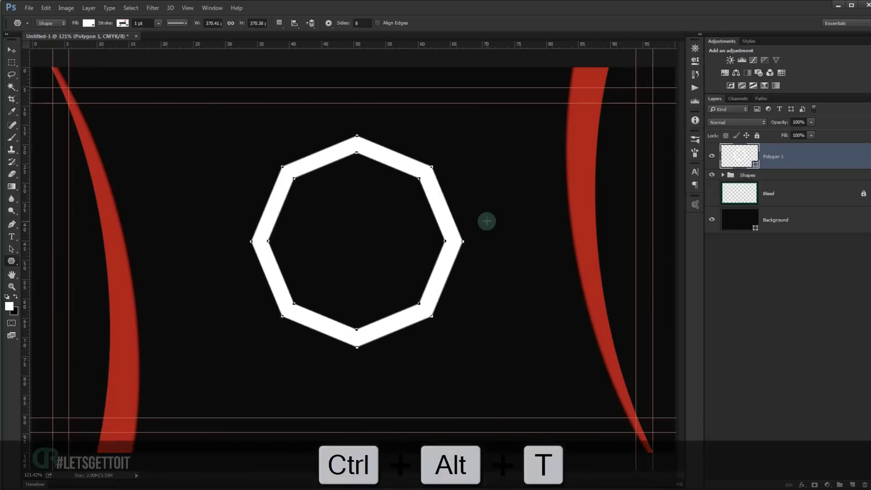
key("alt")
left_click_drag(463, 135, 418, 172)
double_click(364, 233)
left_click(715, 157)
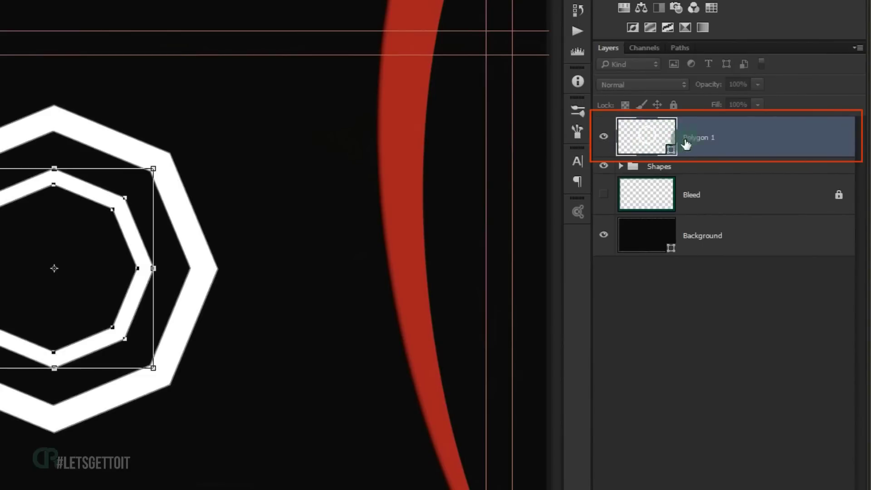
left_click(675, 149)
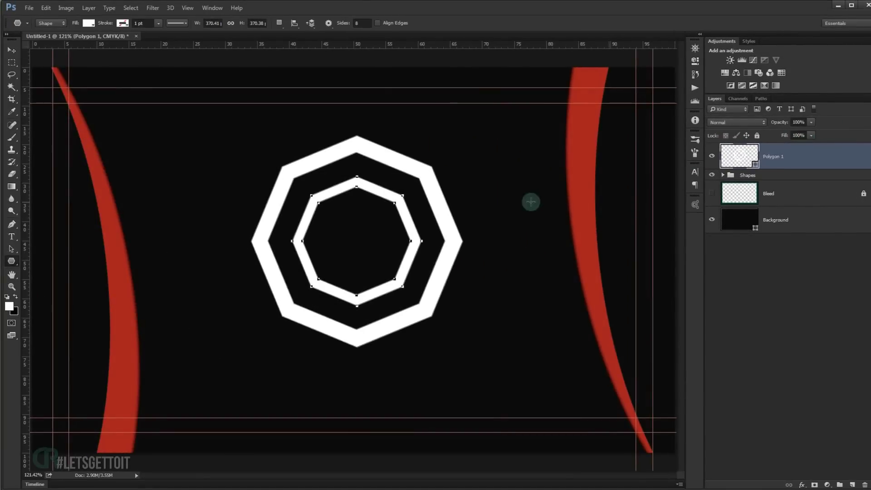
Hide and show the Polygon 1 layer to check which shapes it contains, and reselect it
left_click(763, 263)
left_click(713, 156)
left_click(714, 156)
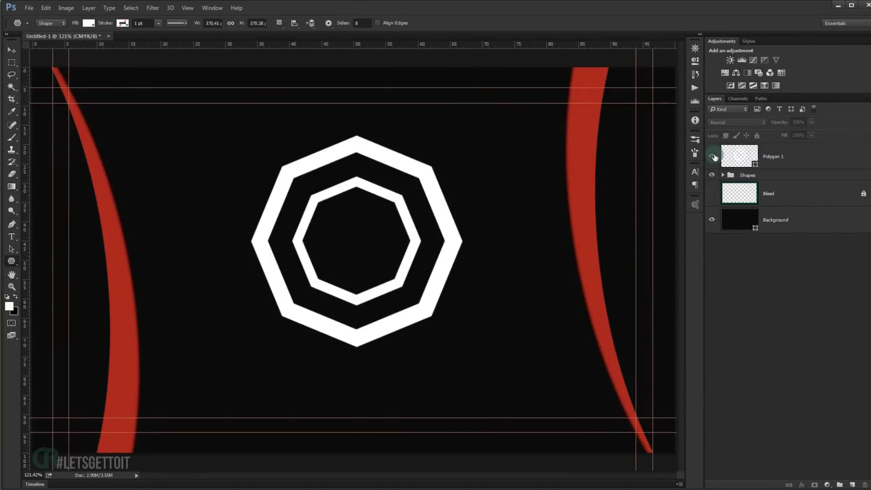
left_click(713, 156)
left_click(713, 157)
left_click(754, 158)
left_click(741, 153)
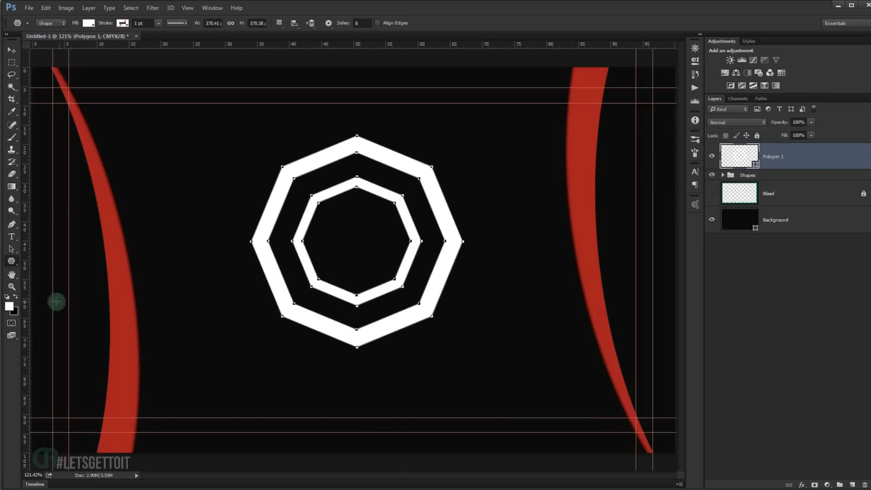
Add a white circle about 72 px in diameter at the center of the octagon rings, on the Polygon 1 layer
right_click(16, 271)
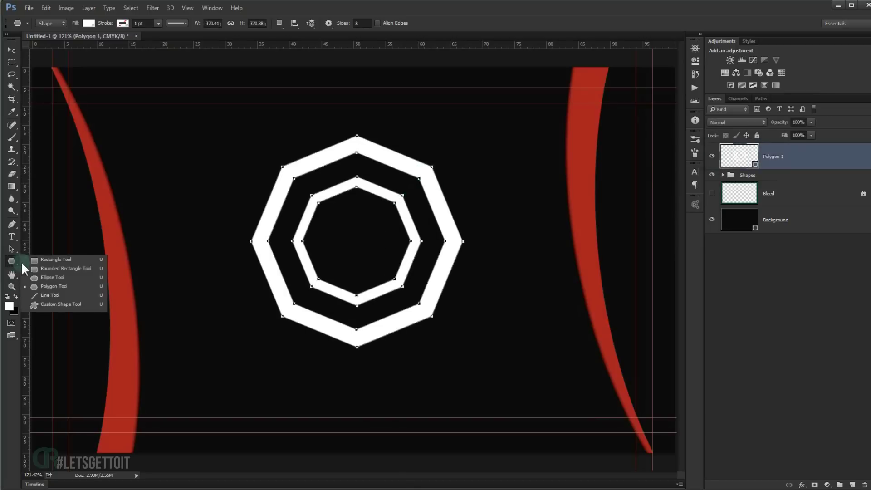
left_click(50, 279)
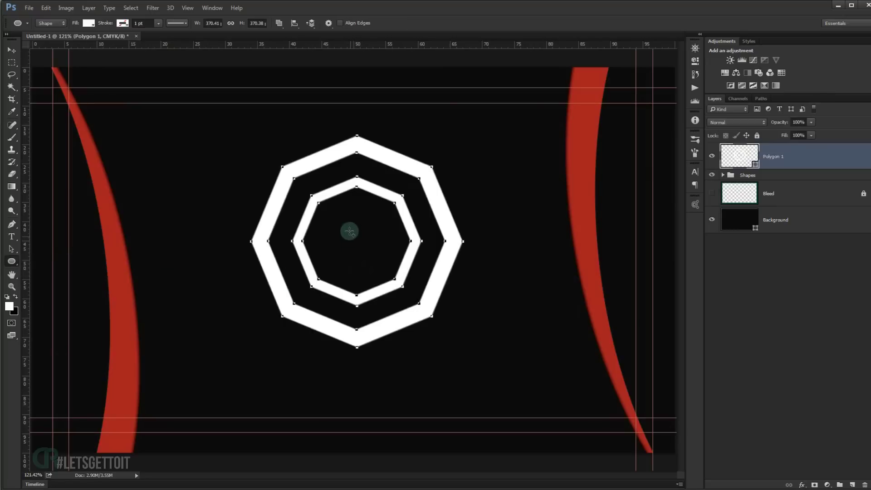
key("shift")
left_click_drag(353, 236, 373, 260)
left_click_drag(372, 257, 381, 264)
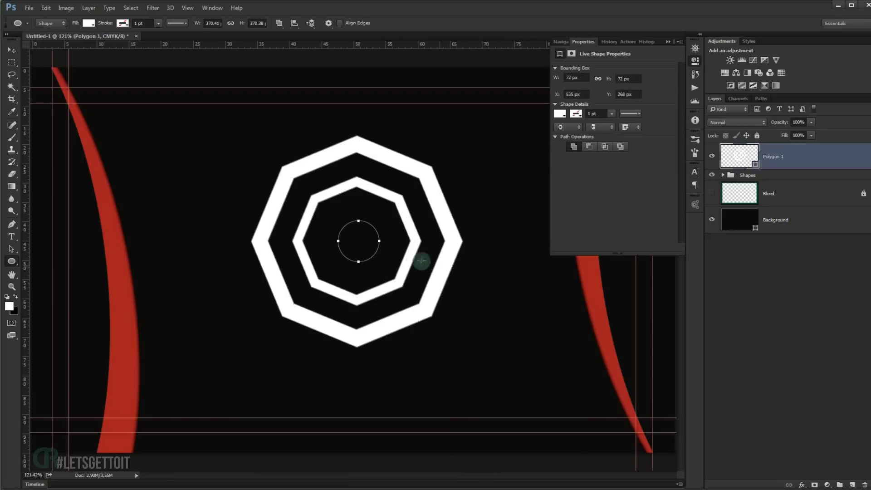
left_click(668, 39)
left_click(712, 156)
left_click(711, 156)
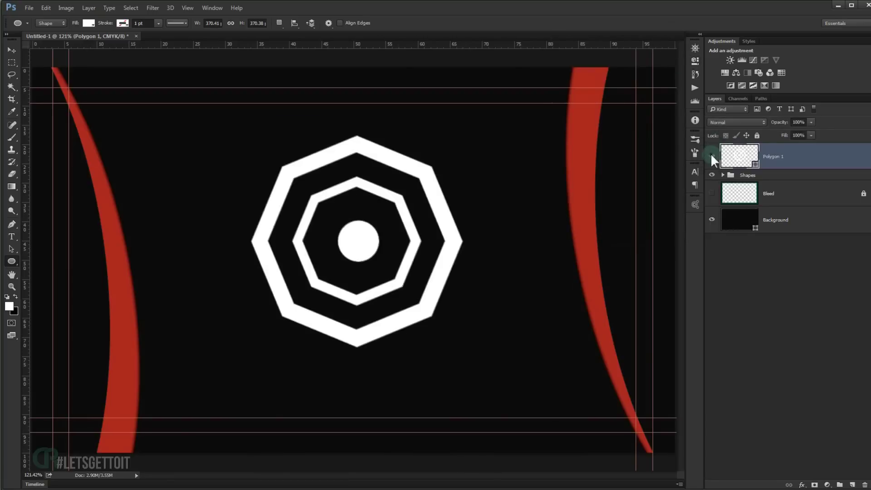
Select both octagon rings and the center circle on the Polygon 1 layer and combine them with Merge Shape Components
left_click(712, 157)
left_click(712, 156)
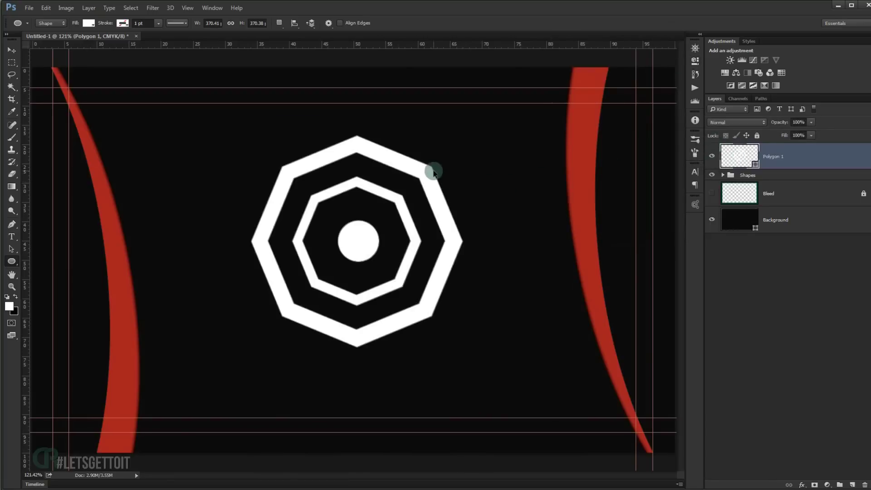
left_click(380, 233, "ctrl")
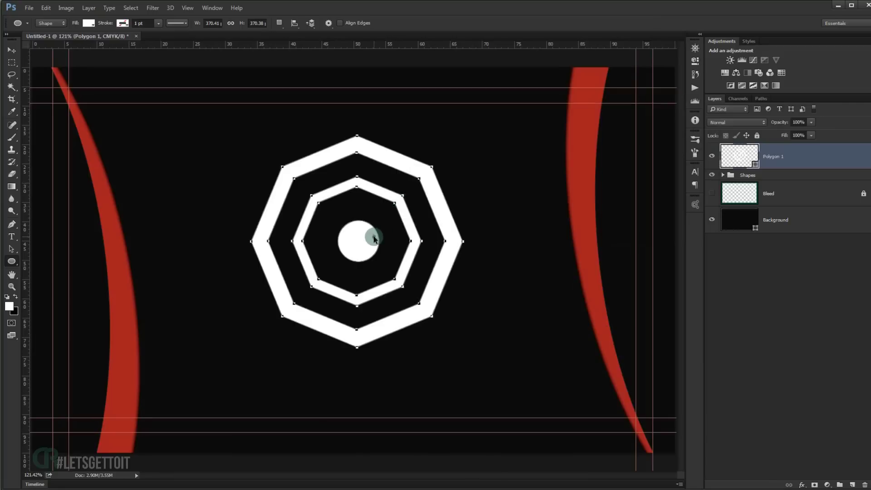
left_click(374, 238, "ctrl+shift")
left_click(279, 23)
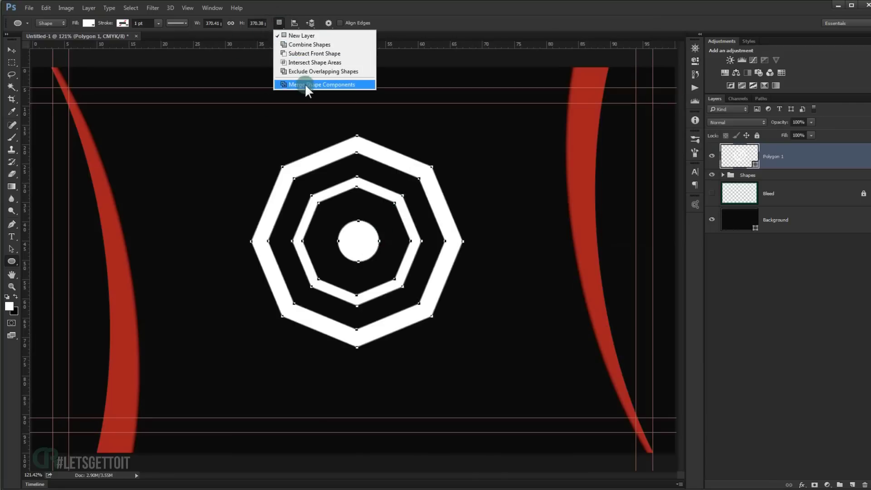
left_click(323, 86)
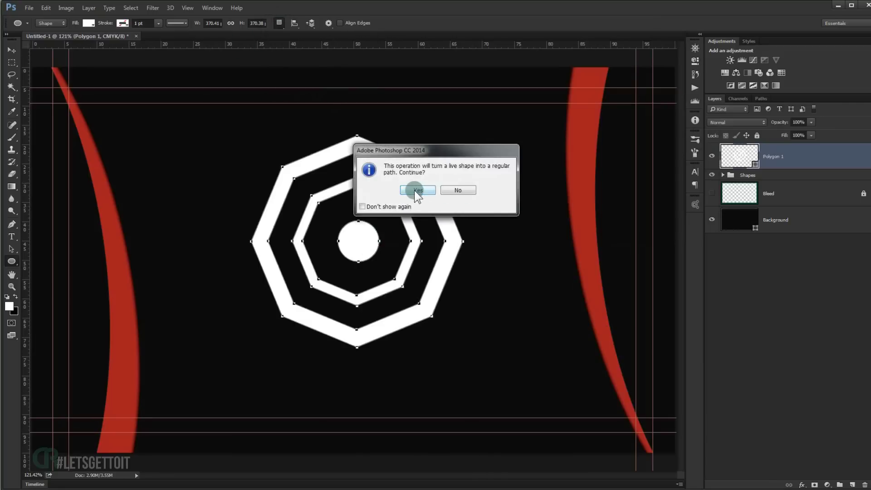
left_click(417, 191)
Recolor the Polygon 1 logo shape with the red sampled from the card's side band (#8c2125)
left_click(729, 159)
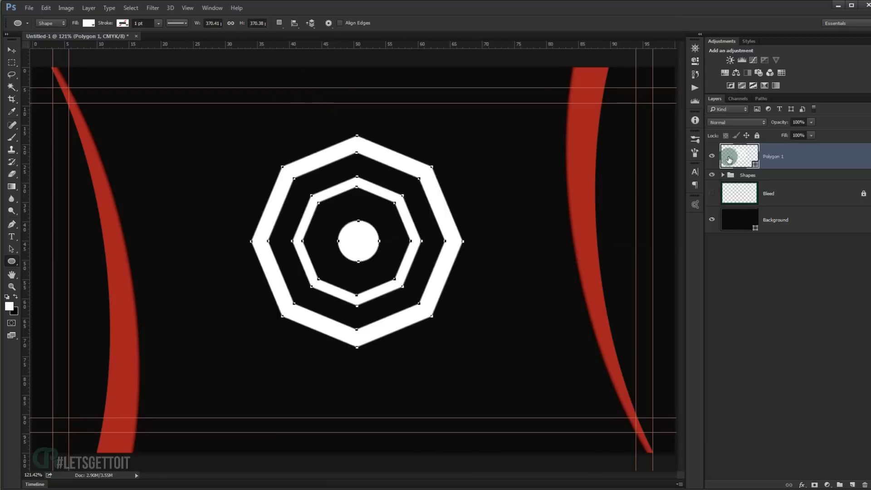
left_click(712, 158)
left_click(713, 157)
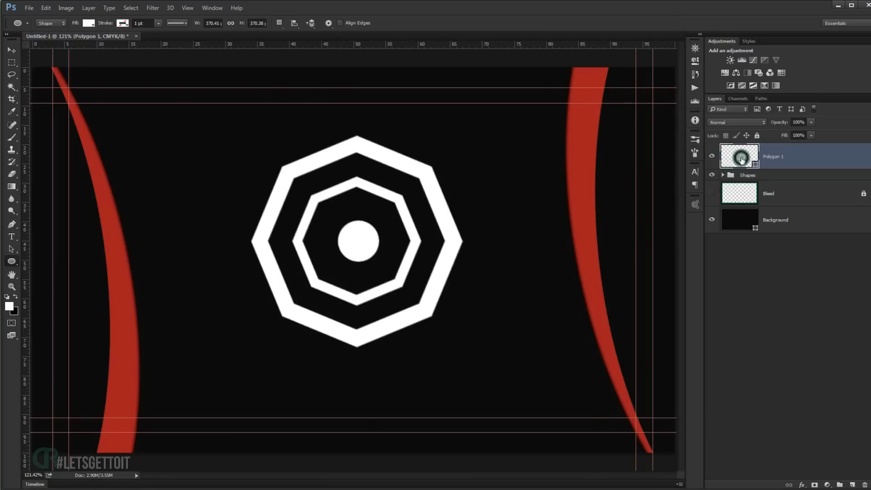
double_click(740, 156)
left_click(588, 135)
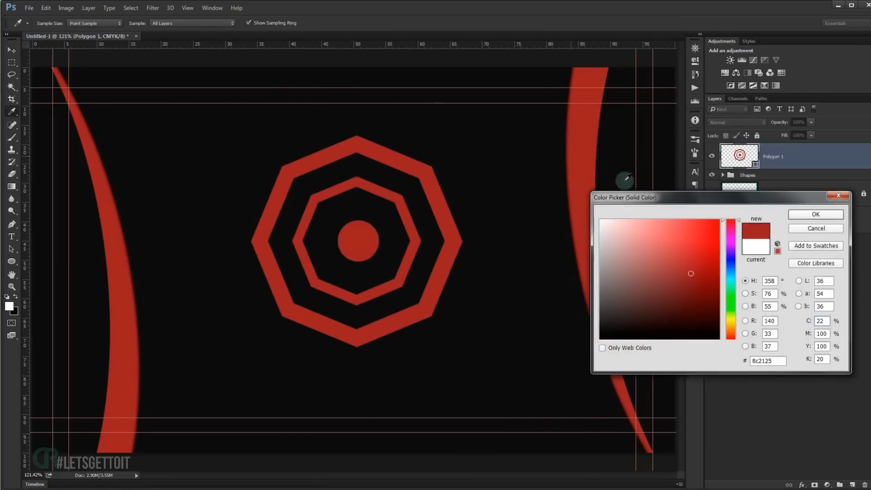
left_click(815, 214)
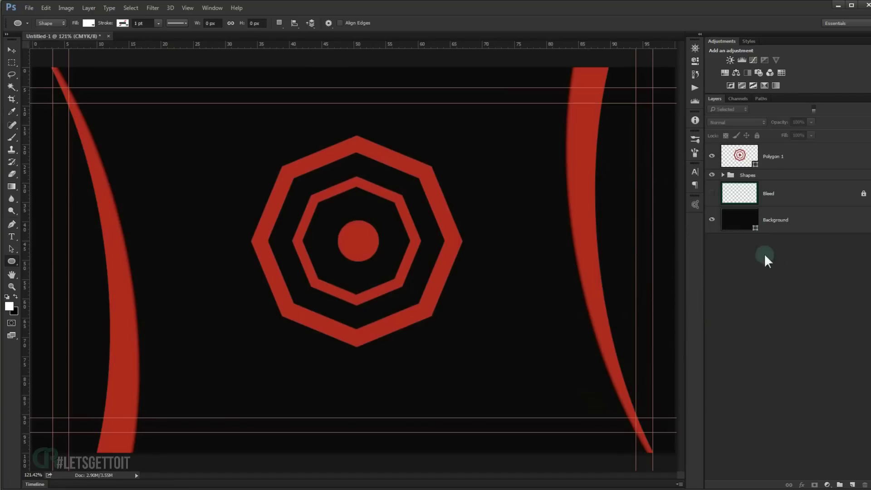
Draw a white vertical line 3 px thick and about 347 px long through the octagon's center with the Line tool
right_click(14, 266)
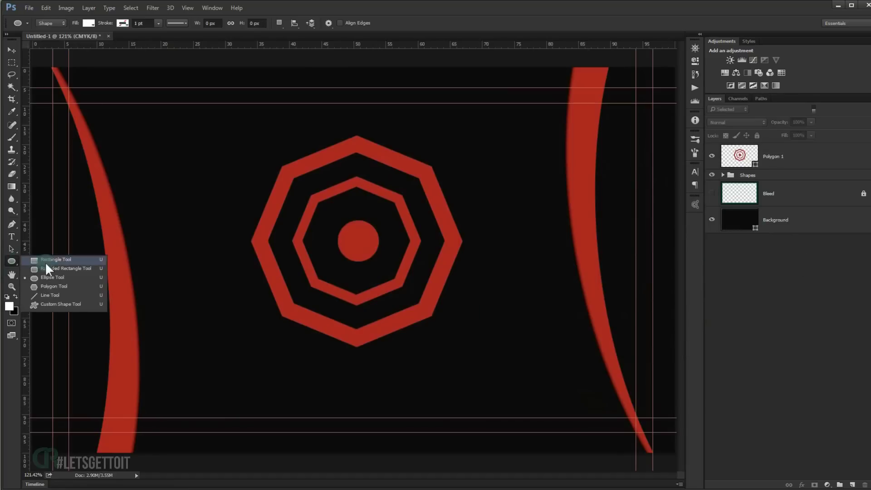
left_click(55, 299)
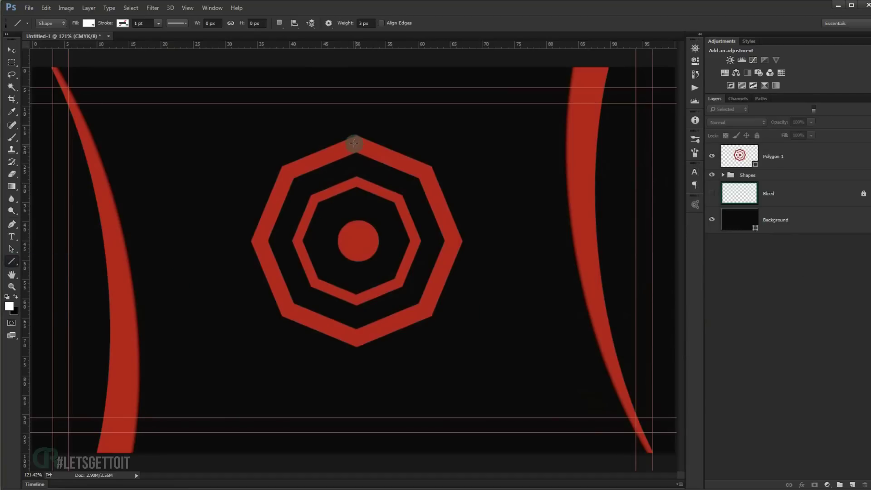
left_click_drag(355, 144, 372, 342)
key("shift")
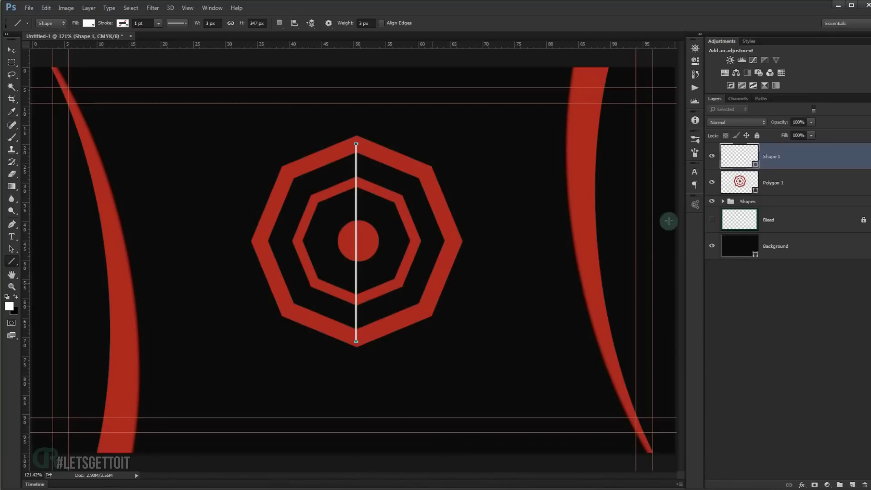
Duplicate the vertical line within its layer and rotate the copy about 45° around its center toward the neighboring octagon corners
key("ctrl+alt+t")
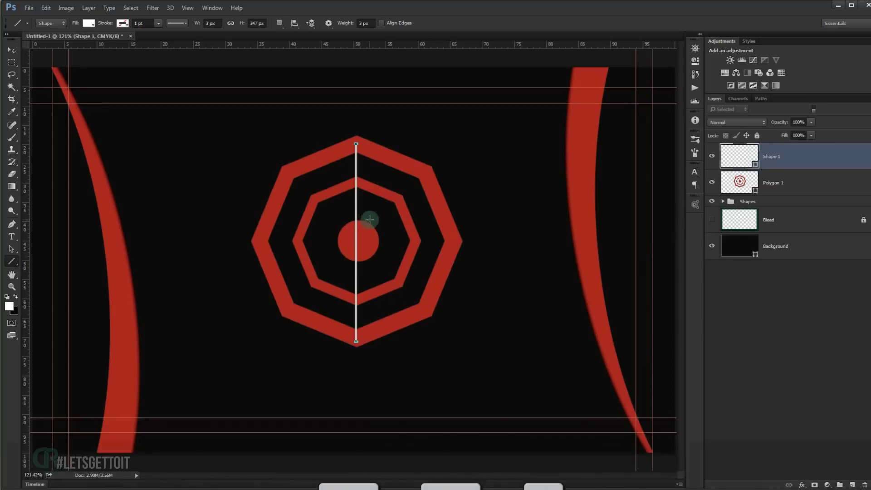
scroll(367, 140, "up", 5)
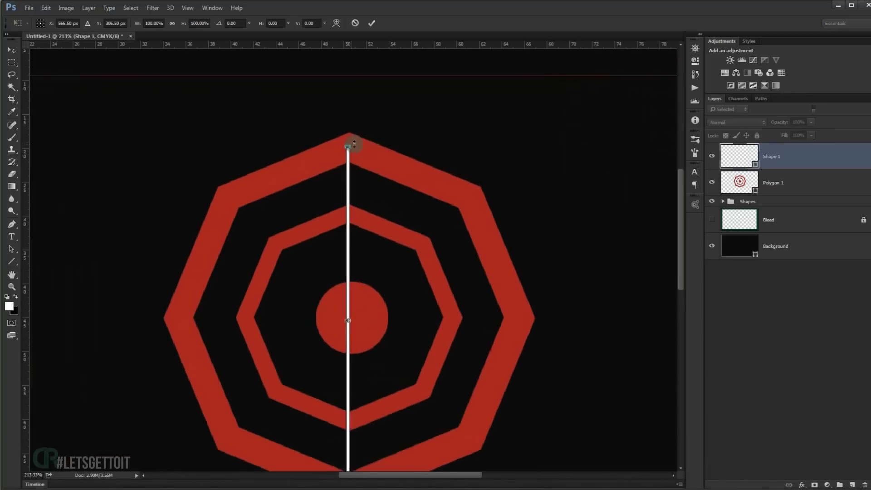
key("alt")
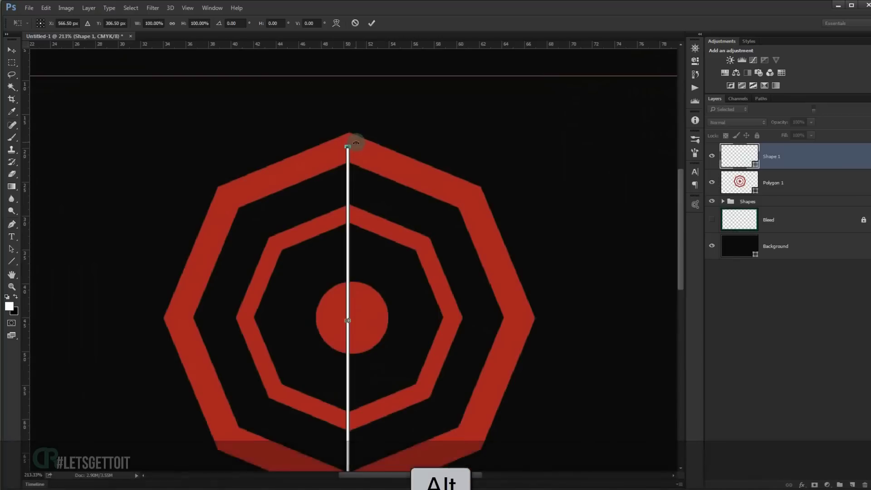
left_click_drag(356, 141, 459, 220)
scroll(461, 222, "down", 1)
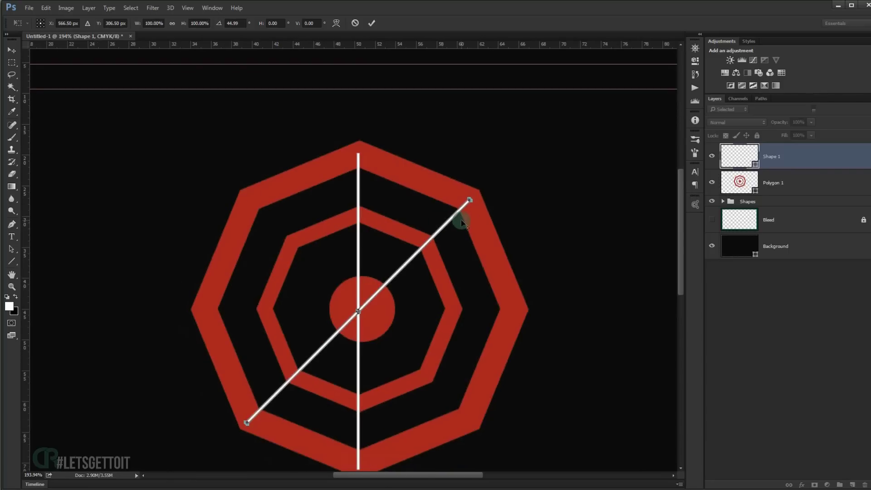
key("Return")
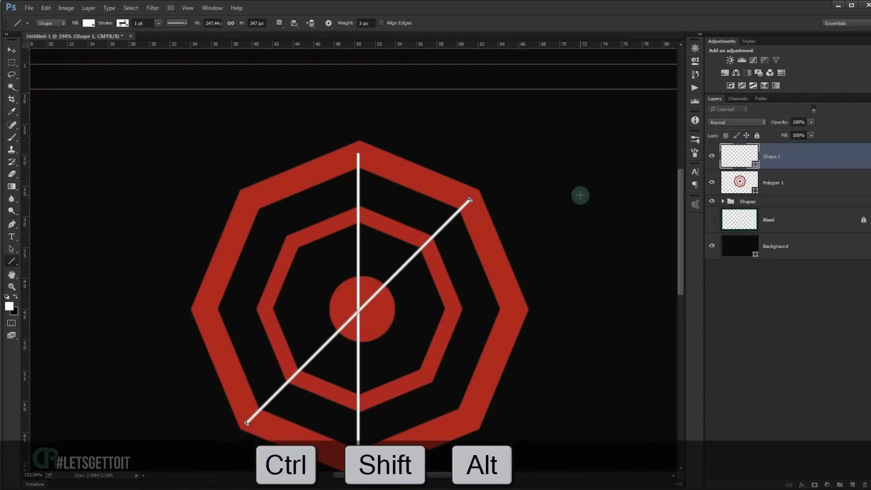
Repeat the duplicate-and-rotate transformation twice to complete the eight spokes of the octagon, and deselect the layer
key("ctrl+shift+alt+t")
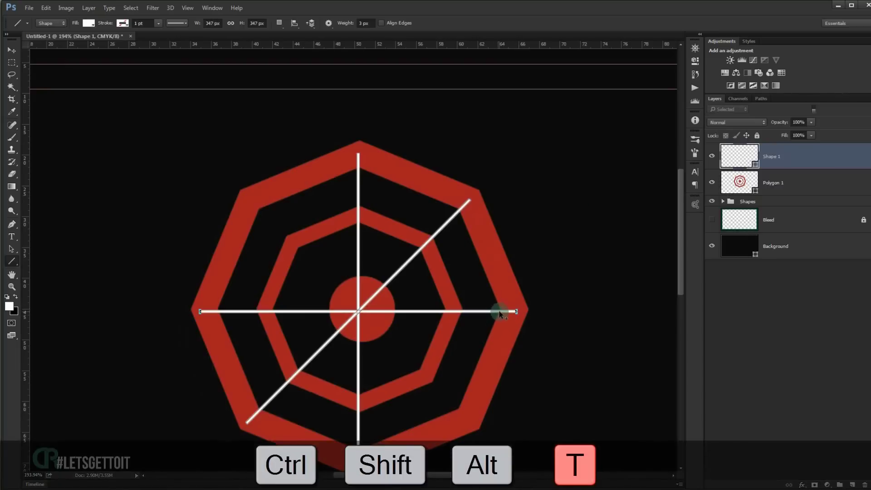
key("ctrl+shift+alt+t")
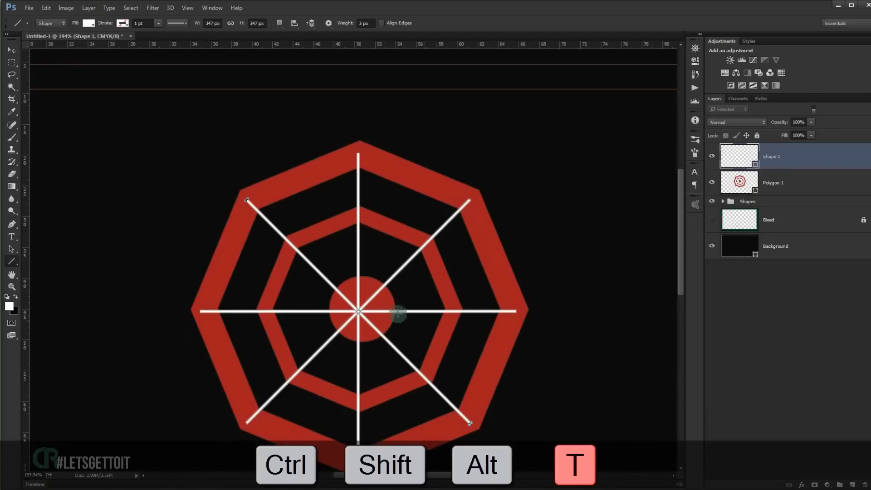
scroll(595, 274, "down", 3)
left_click(815, 300)
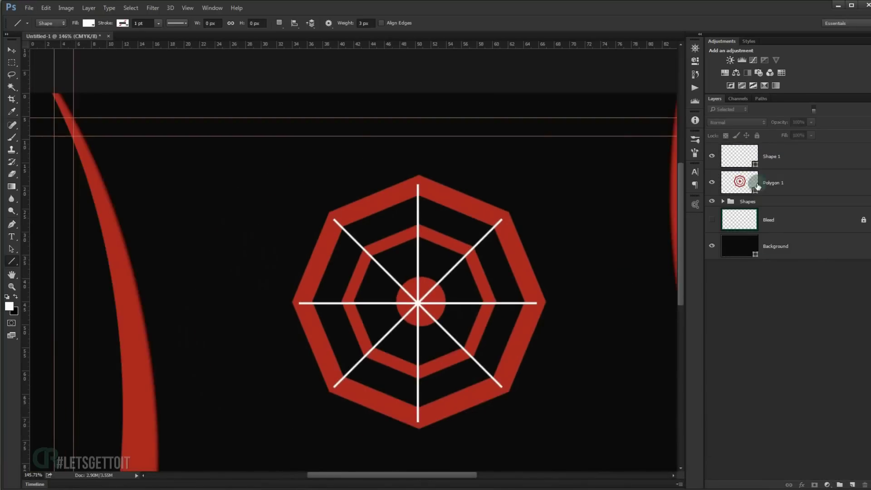
Check the Shape 1 spokes by hiding and showing their layer, and recolor them with the octagon's red (#8c2125)
left_click(712, 156)
left_click(712, 156)
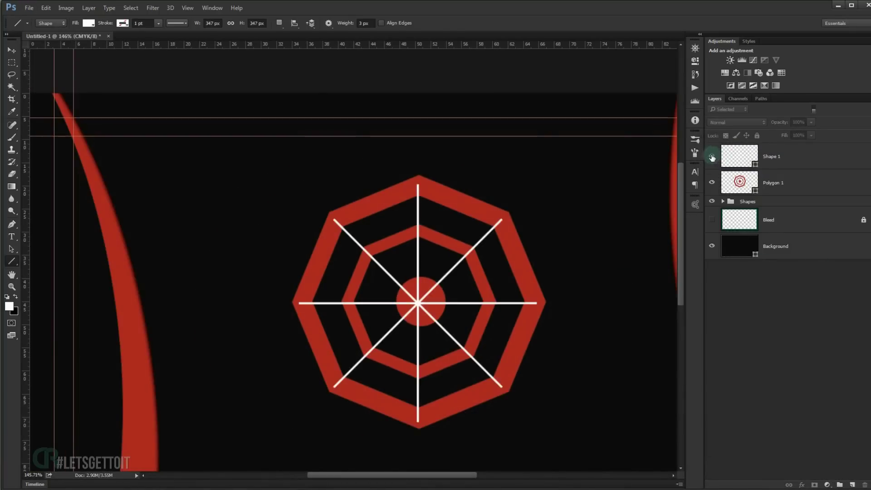
left_click(712, 156)
left_click(712, 156)
left_click(734, 159)
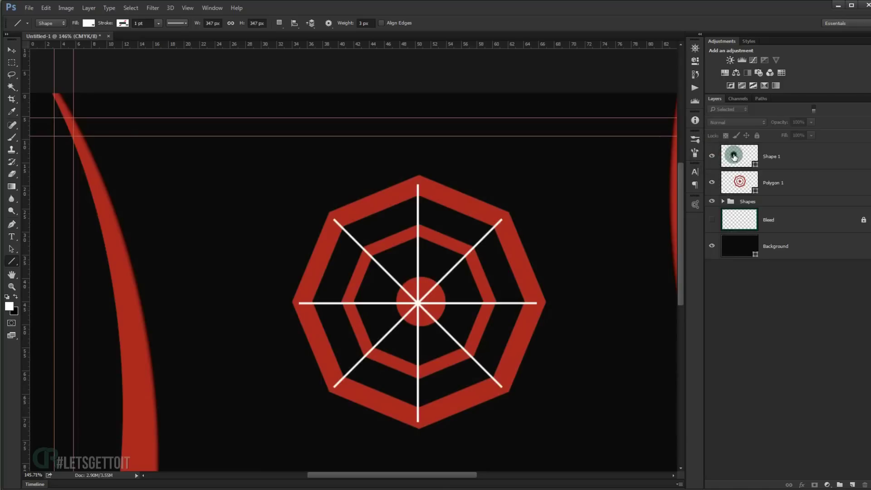
double_click(734, 158)
left_click(491, 210)
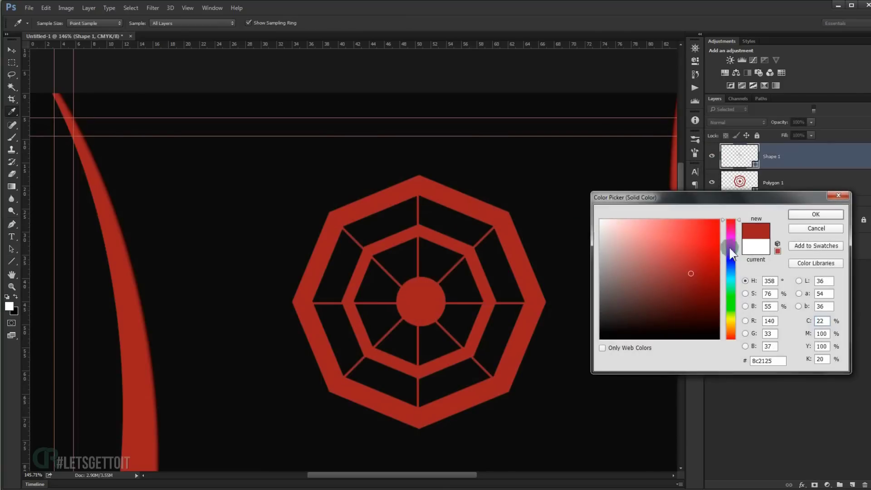
left_click(811, 216)
left_click(775, 309)
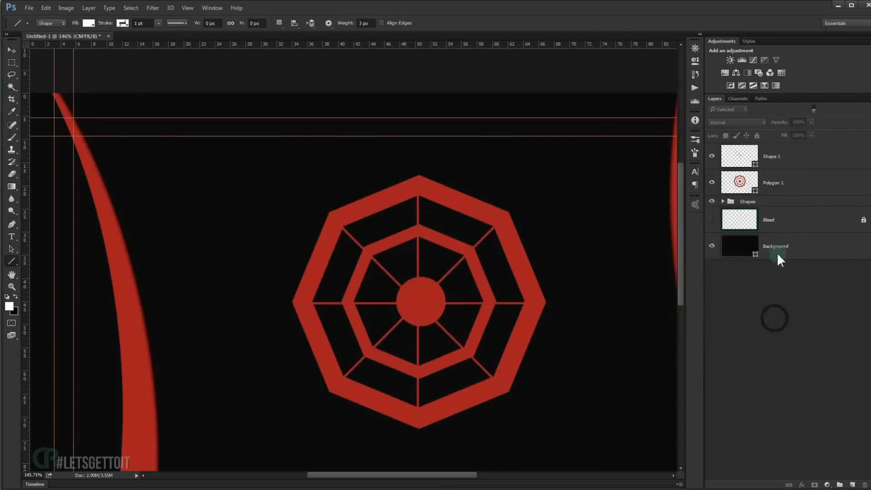
Add an Inner Glow layer style to the Polygon 1 layer and set its glow color to black (#000000)
double_click(825, 184)
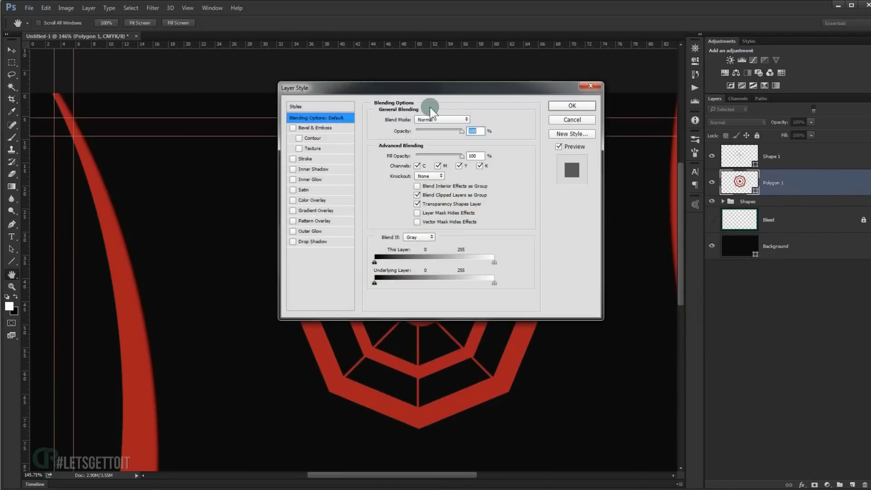
left_click_drag(424, 87, 713, 117)
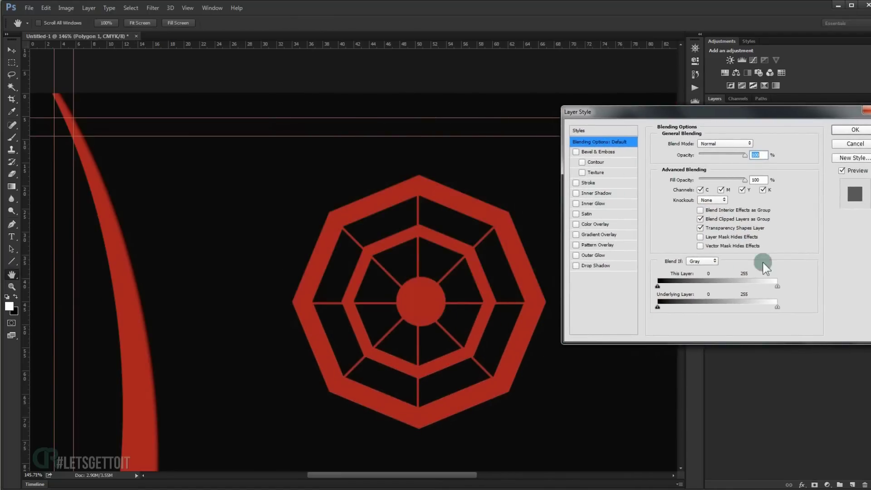
left_click(603, 203)
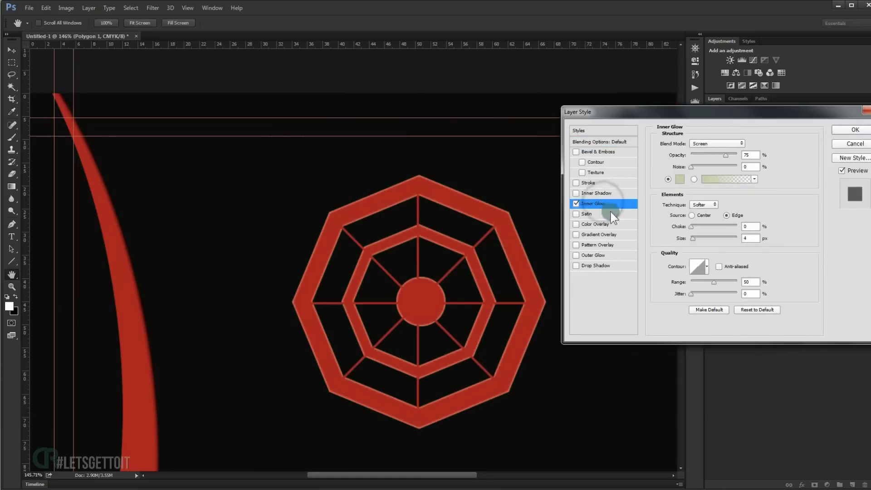
left_click(685, 181)
left_click(601, 339)
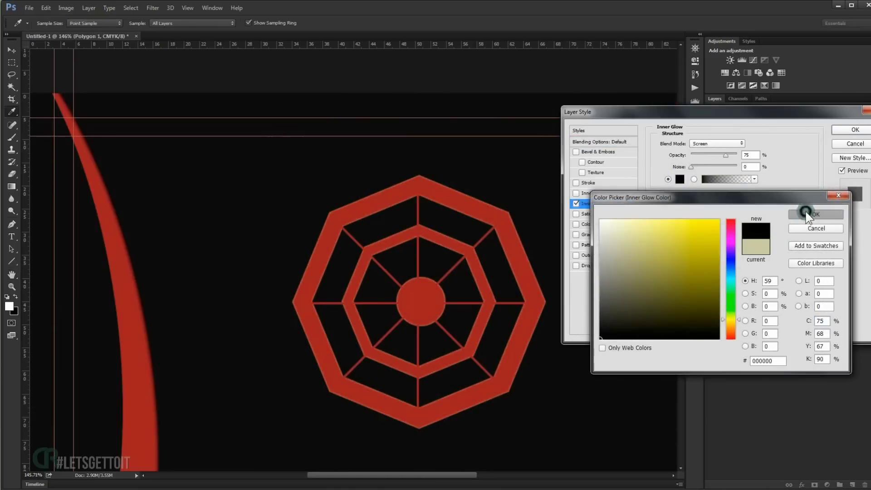
left_click(808, 214)
Set the Inner Glow to Multiply blending with 64% opacity, increase its size slightly, and apply the layer style
left_click(710, 144)
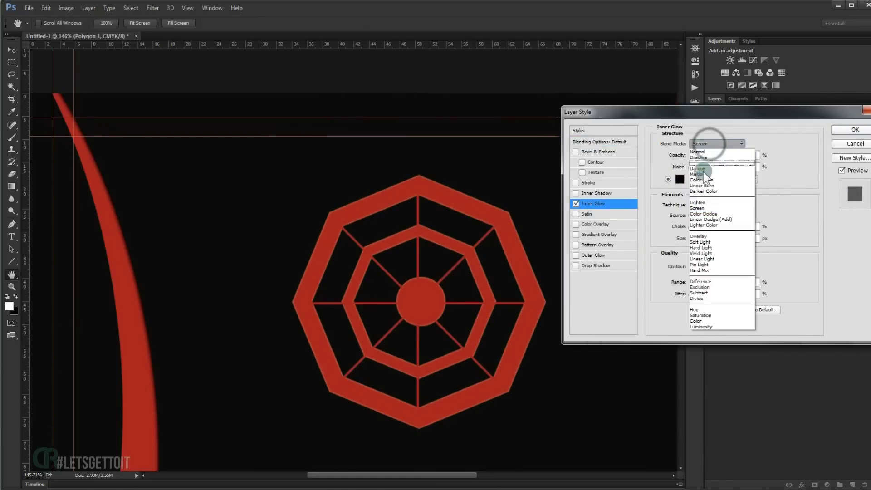
left_click(707, 174)
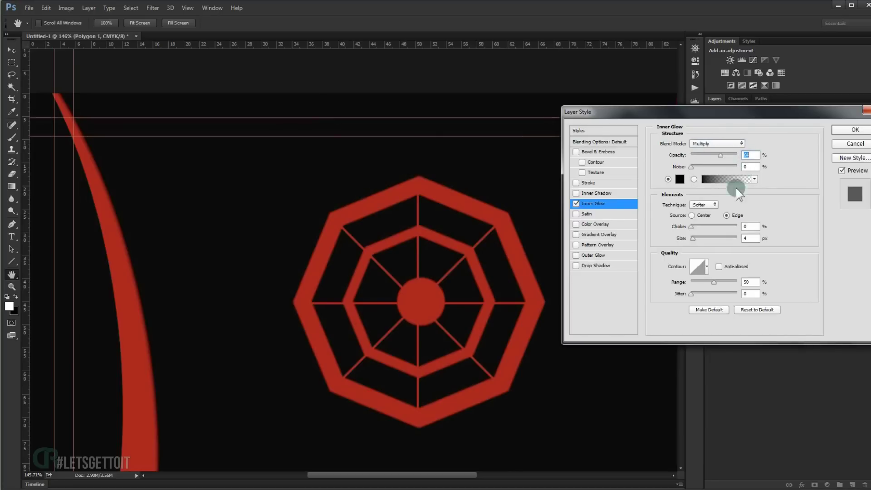
left_click(693, 239)
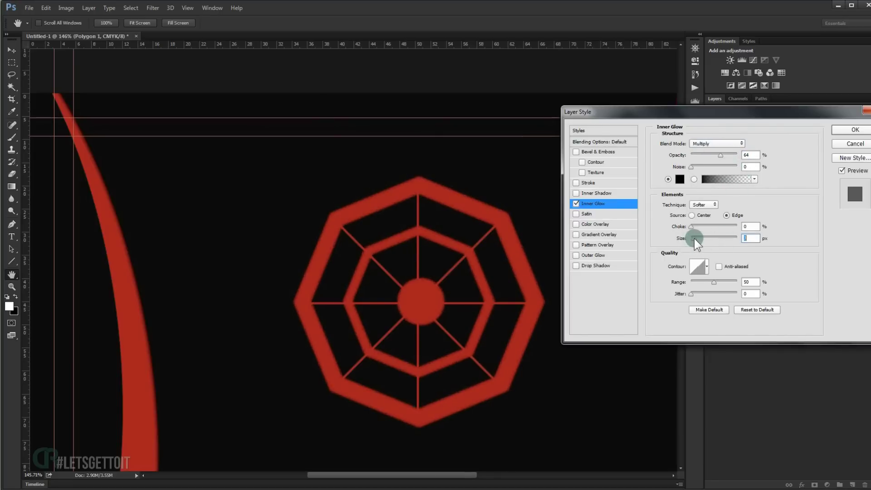
left_click(855, 130)
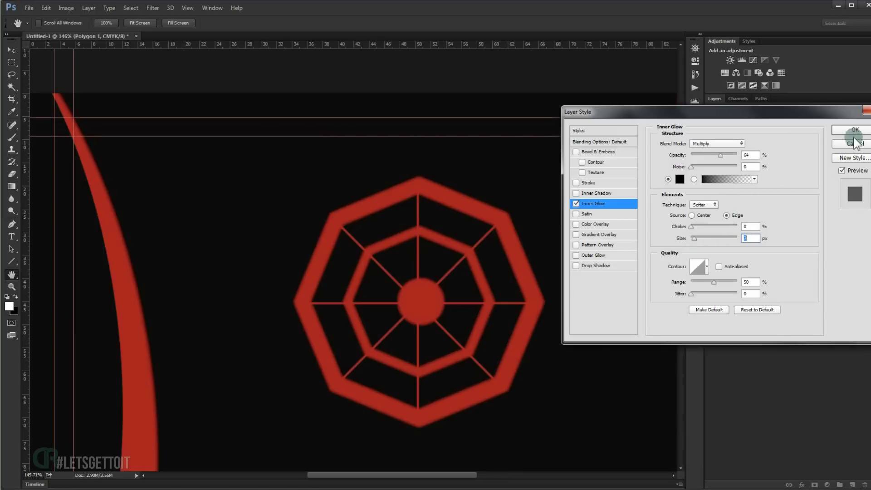
key("ctrl+0")
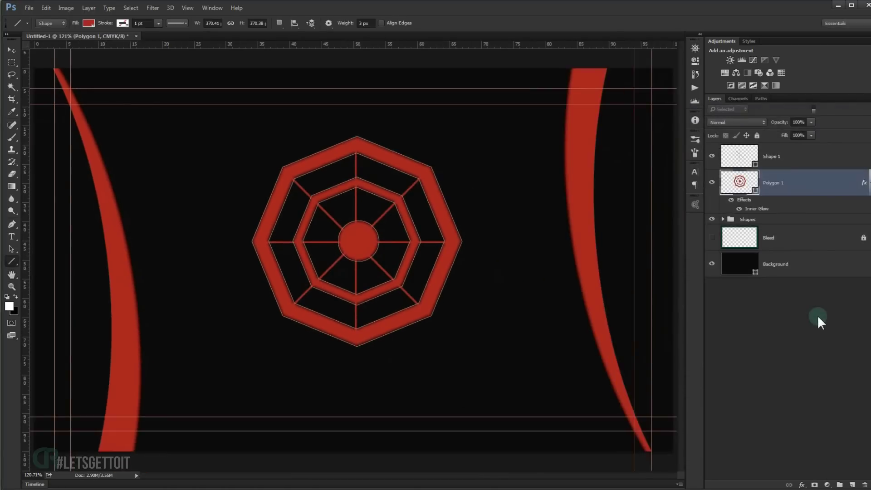
left_click(818, 315)
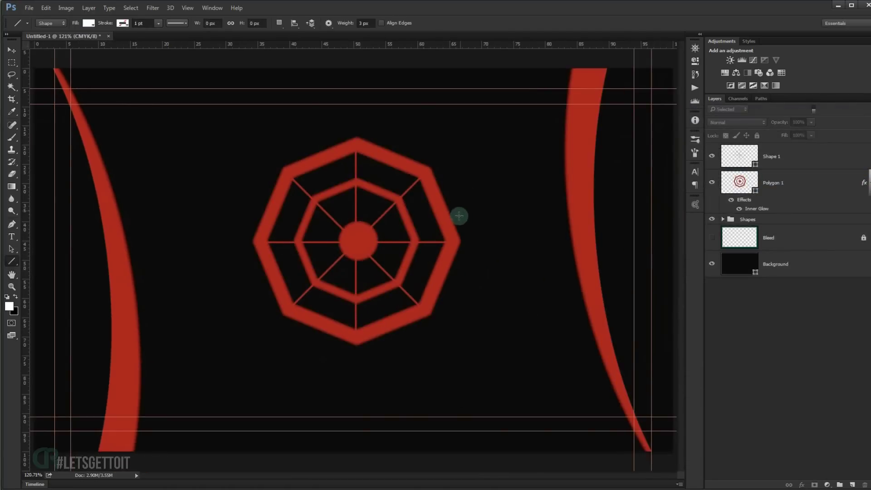
Collapse the Polygon 1 effects list and group the Shape 1 and Polygon 1 layers together
left_click(822, 164)
left_click(868, 183)
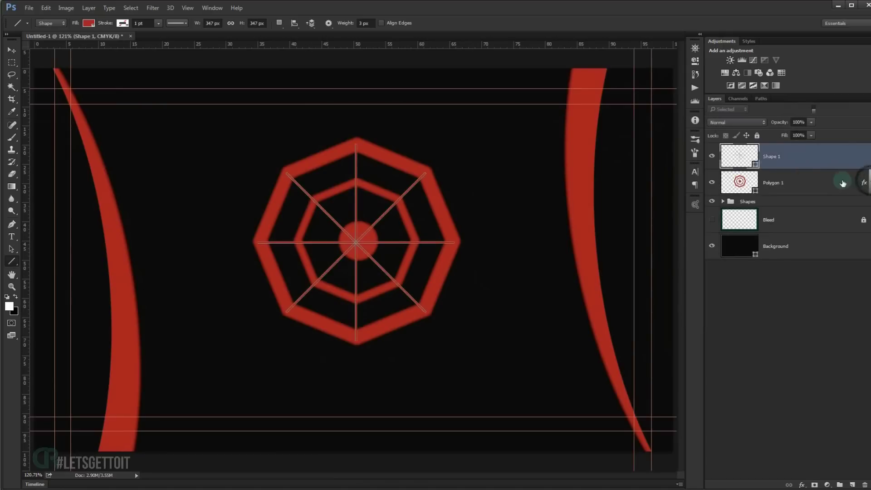
key("ctrl+g")
left_click(795, 184, "ctrl")
key("ctrl+g")
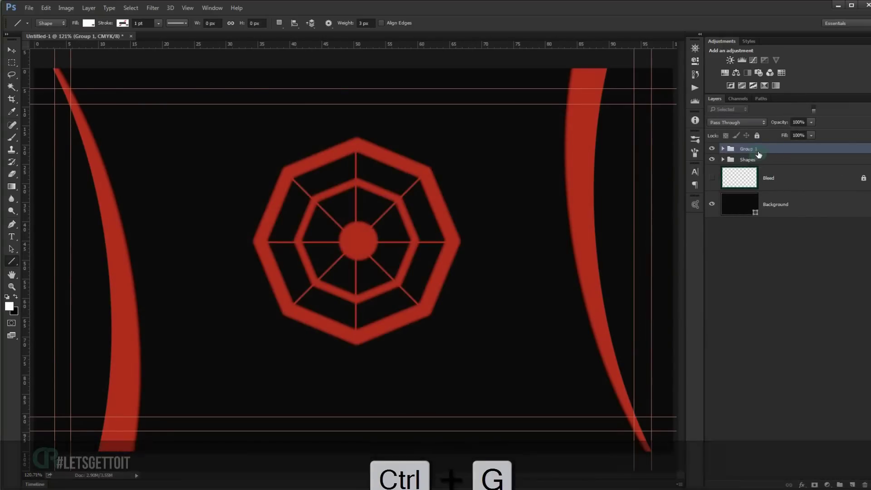
Rename the new group holding Shape 1 and Polygon 1 as LOGO and deselect it
double_click(757, 149)
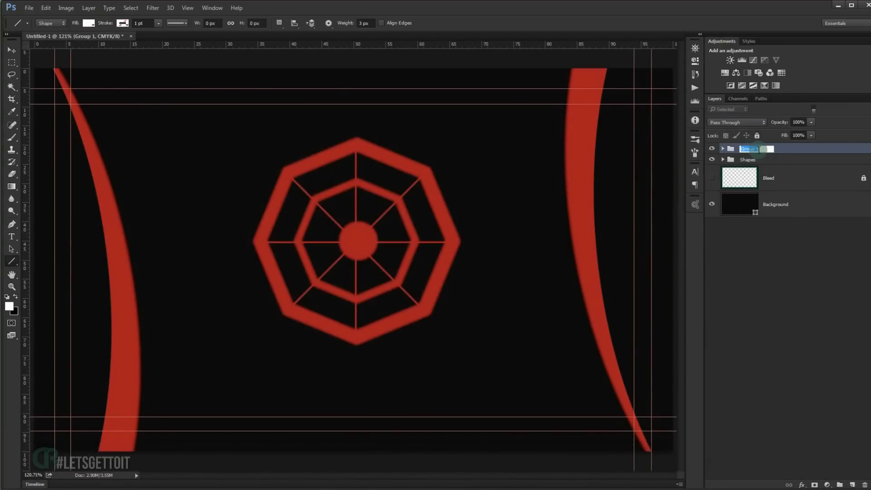
key("Return")
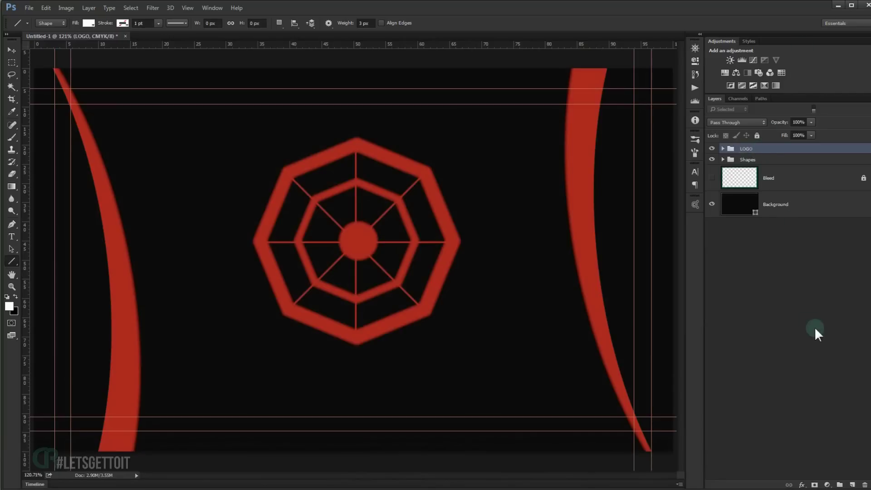
left_click(798, 319)
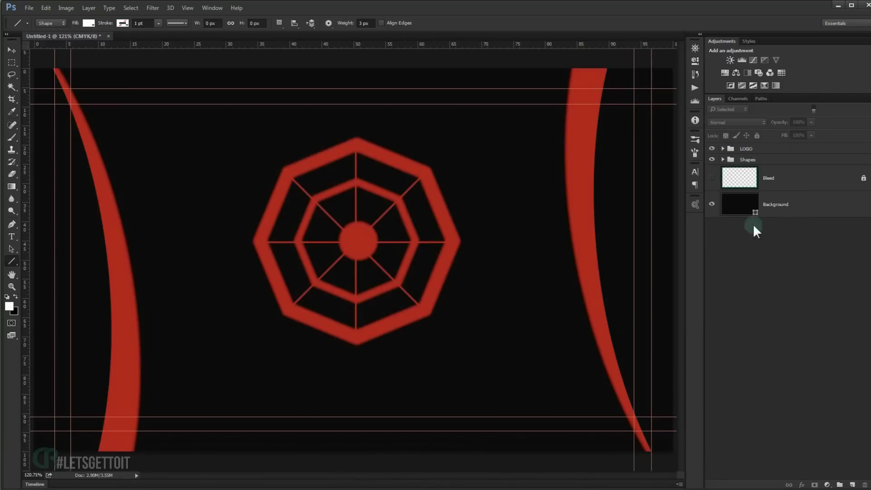
Scale the LOGO group down to about 93% and move it slightly up, keeping it horizontally centered on the card
left_click(751, 150)
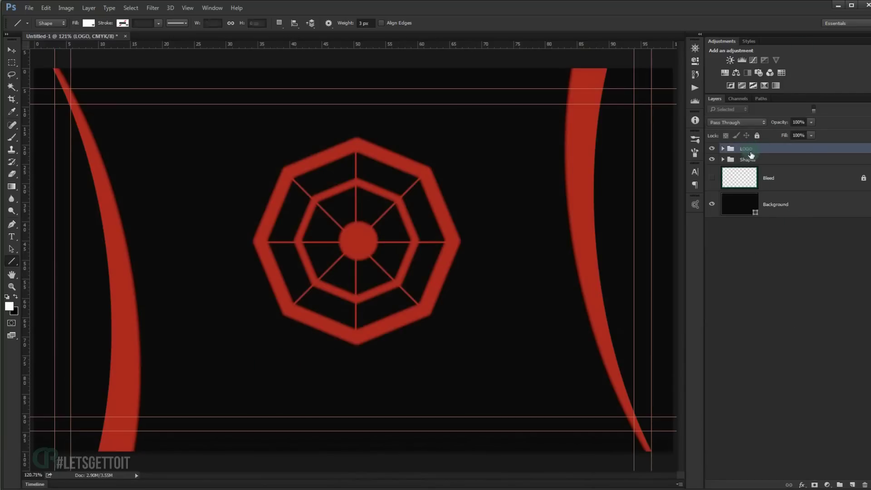
key("ctrl+t")
mouse_move(461, 344)
left_mouse_down()
mouse_move(451, 325)
mouse_move(460, 334)
left_mouse_up()
left_click_drag(413, 295, 414, 284)
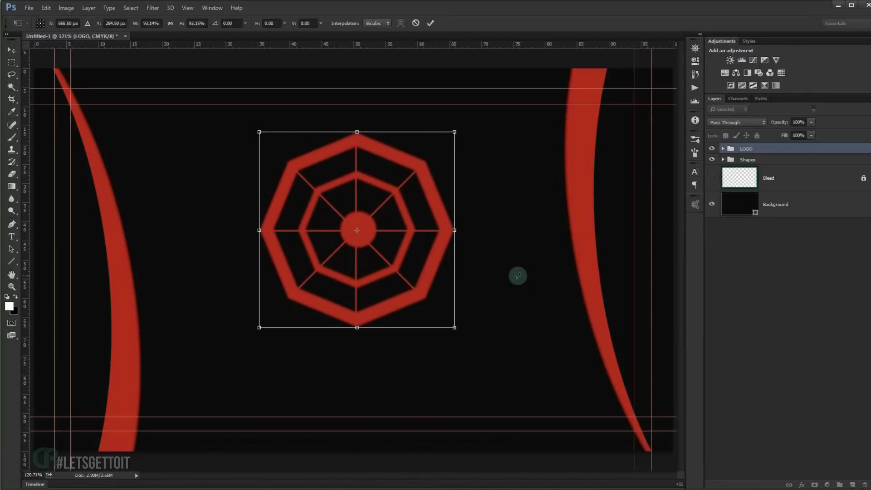
key("Return")
left_click(768, 295)
left_click(18, 261)
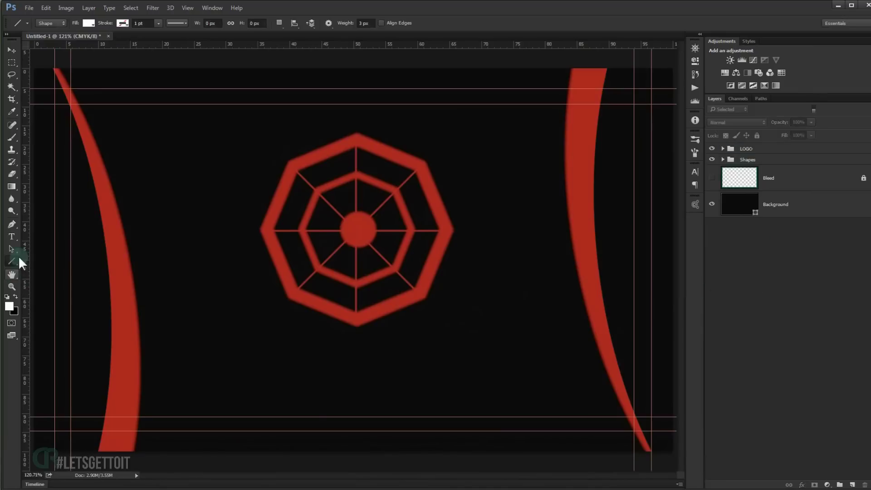
key("t")
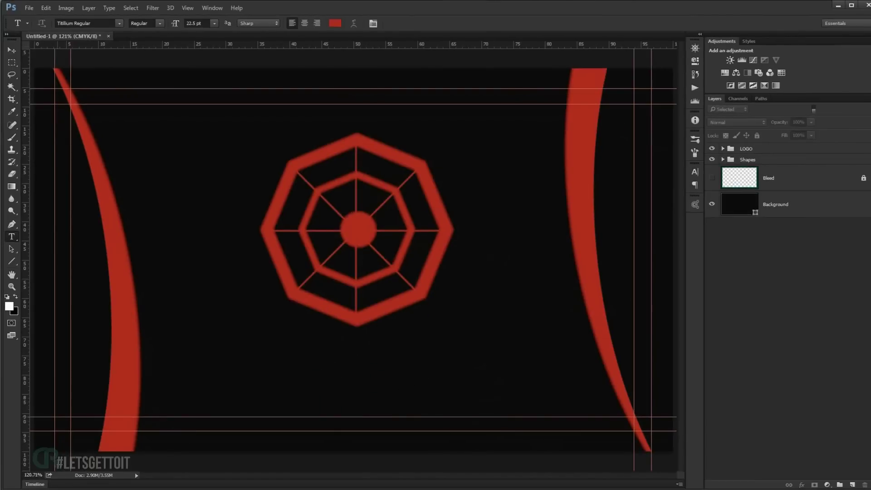
left_click(214, 391)
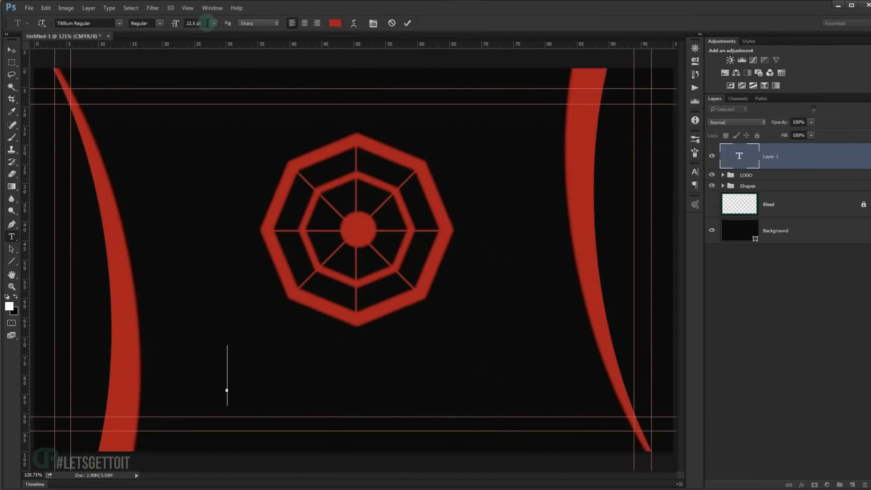
left_click_drag(178, 27, 175, 27)
left_click(398, 257)
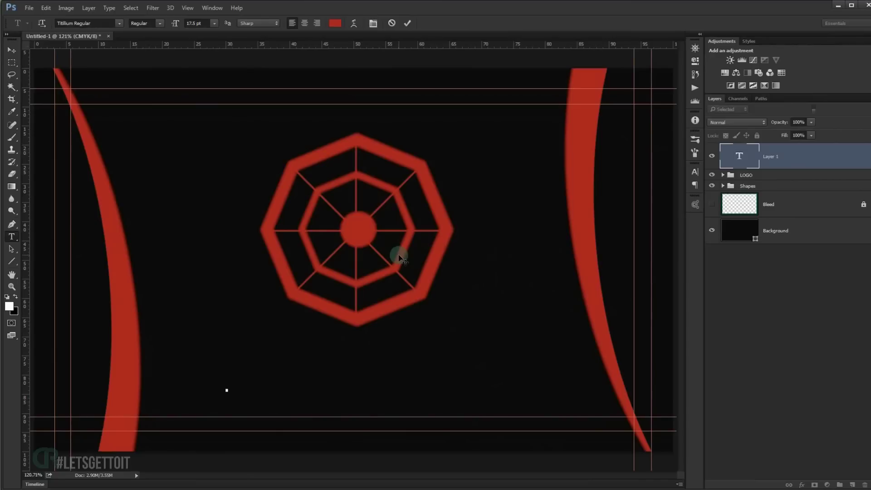
type("www")
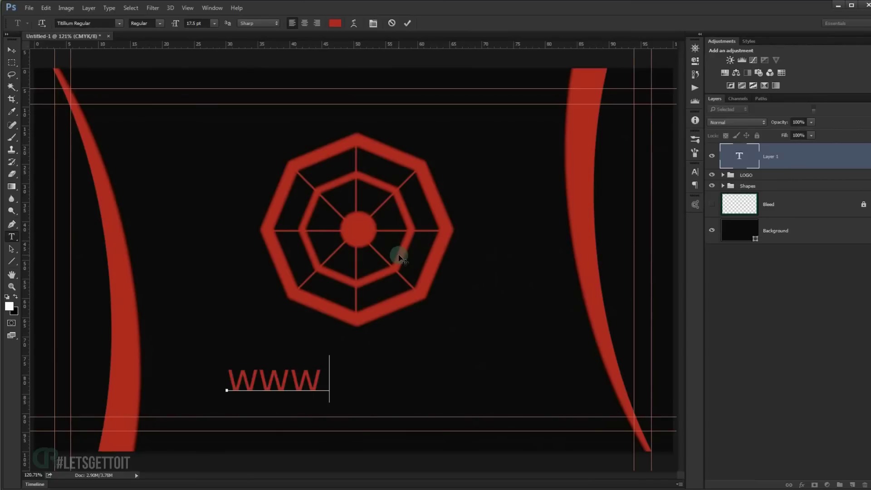
type(".yourwebsite.com")
key("ctrl+Return")
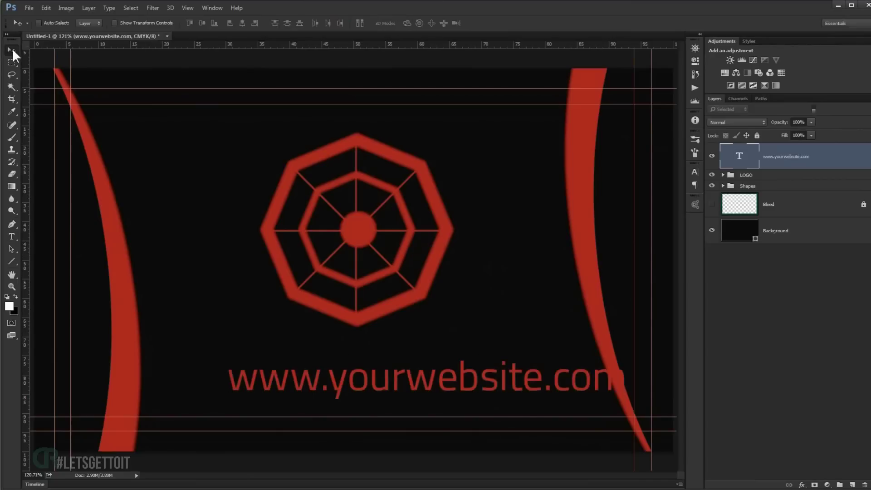
Scale the website text down so it fits between the side bands, centered under the logo
key("ctrl+t")
left_click_drag(612, 360, 489, 352)
key("Return")
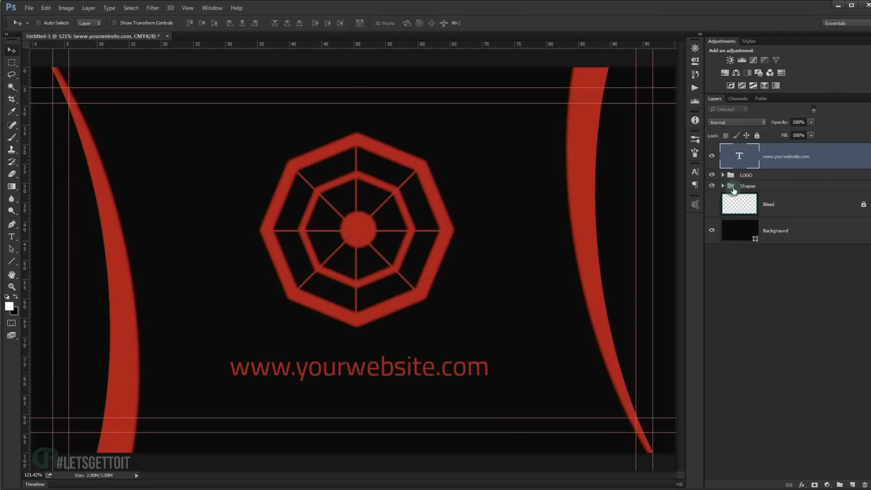
Group the website text, LOGO and Shapes together and name the group FRONT
left_click(766, 187, "shift")
key("ctrl+g")
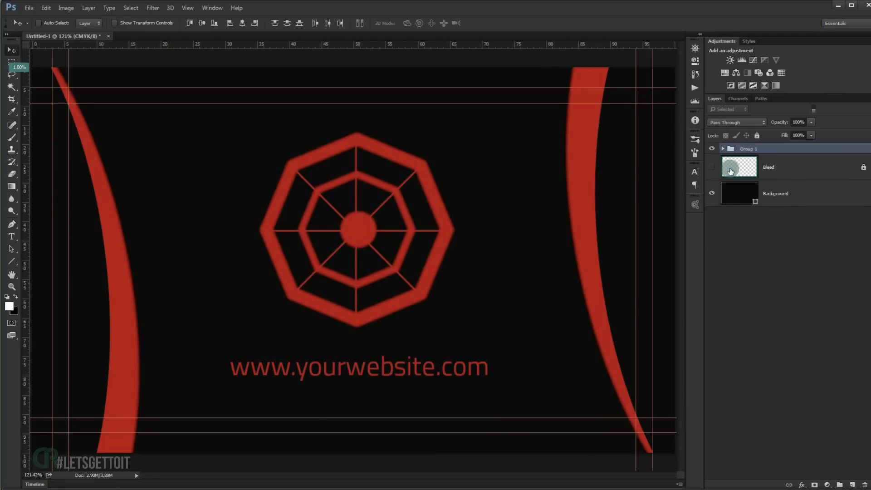
double_click(748, 149)
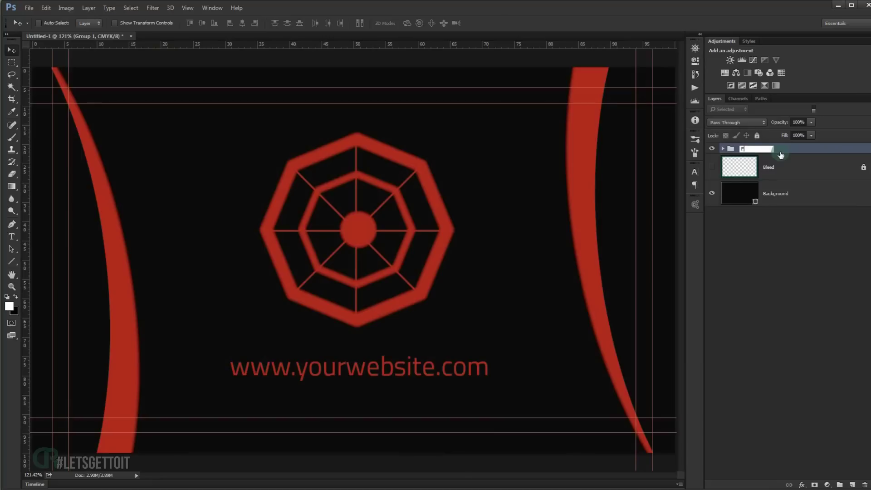
key("Return")
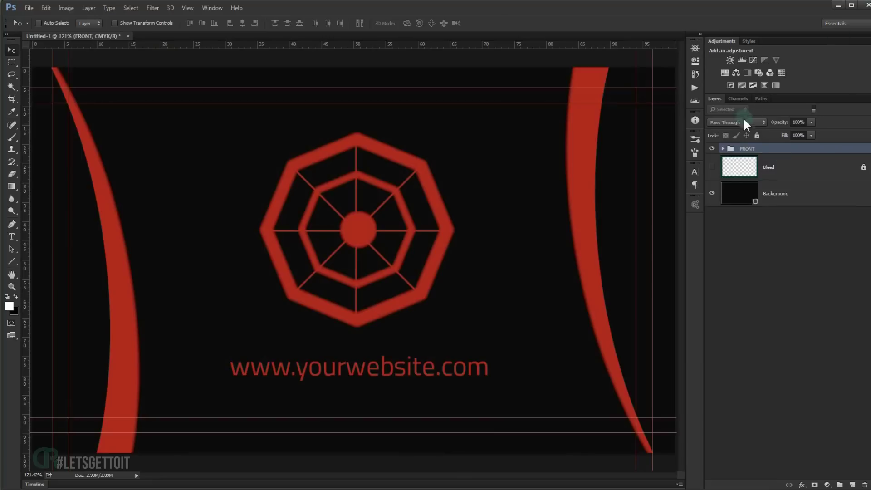
Check the contents of the FRONT group by hiding and showing it
left_click(716, 148)
left_click(715, 149)
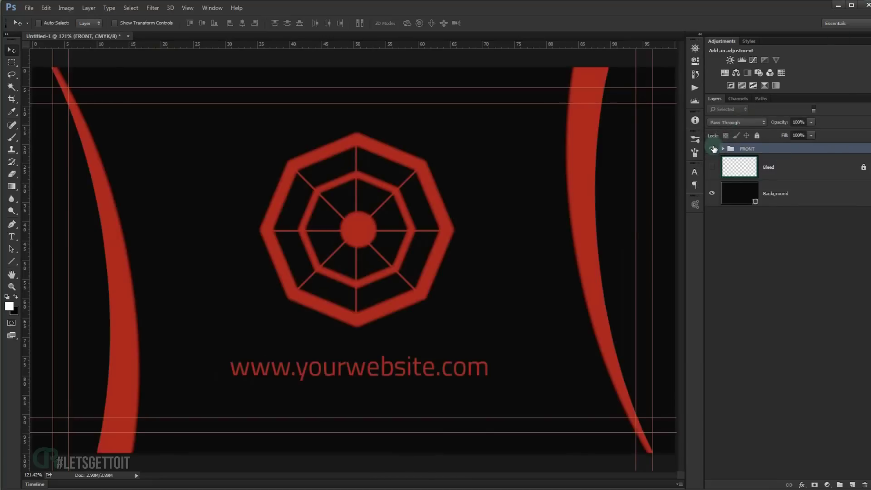
left_click(714, 148)
left_click(714, 149)
Move the Bleed layer above the FRONT group, show it to check the bleed area, and hide it again
left_click(788, 169)
left_click_drag(788, 170, 769, 145)
left_click(709, 157)
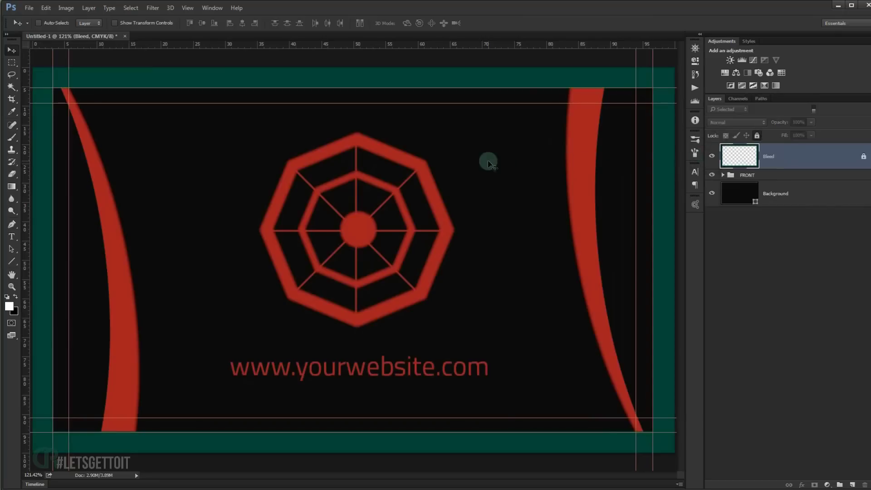
key("ctrl+minus")
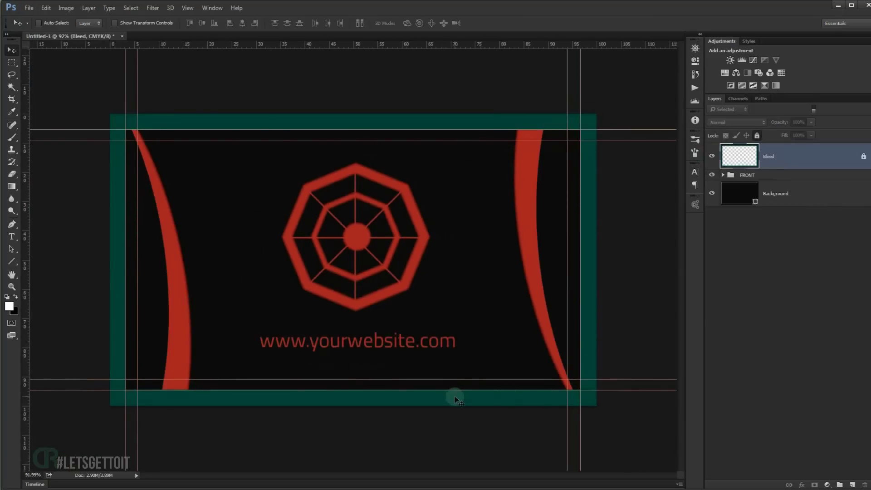
key("ctrl+plus")
left_click(712, 156)
left_click(772, 225)
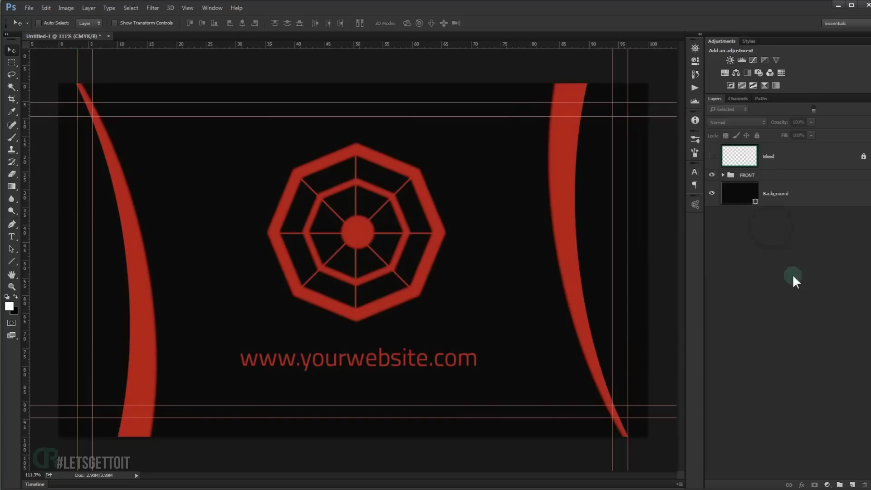
Hide the FRONT group and draw a tall white ellipse of about 394 × 1072 px over the card's left end
left_click(712, 175)
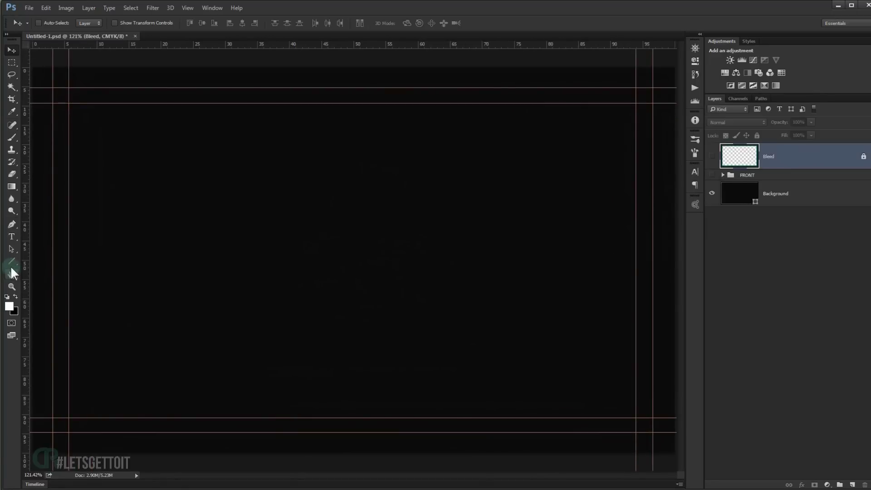
mouse_move(11, 262)
left_mouse_down()
mouse_move(16, 272)
mouse_move(64, 282)
left_mouse_up()
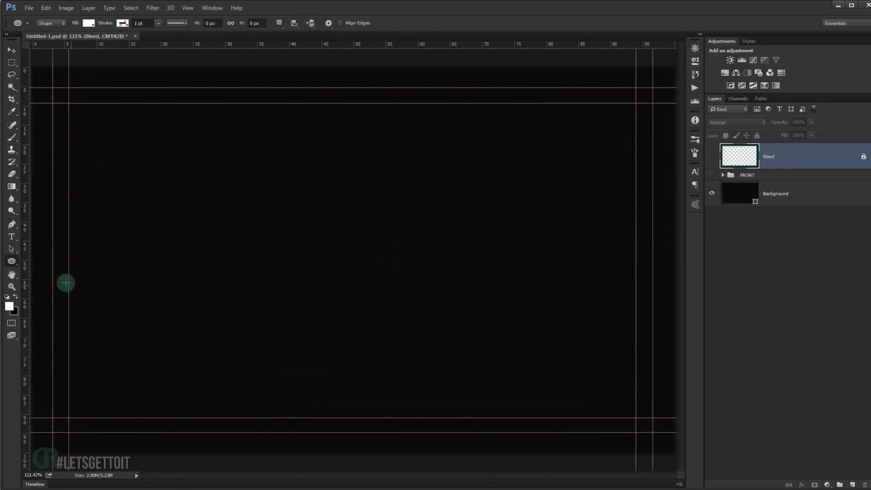
scroll(79, 284, "down", 4)
left_click_drag(134, 127, 157, 186)
mouse_move(228, 366)
left_mouse_down()
mouse_move(245, 435)
mouse_move(273, 454)
mouse_move(247, 419)
mouse_move(236, 424)
mouse_move(258, 440)
left_mouse_up()
mouse_move(261, 467)
left_mouse_down()
mouse_move(259, 455)
mouse_move(288, 461)
mouse_move(247, 467)
mouse_move(367, 449)
mouse_move(159, 402)
mouse_move(296, 437)
mouse_move(257, 438)
mouse_move(267, 463)
mouse_move(272, 450)
left_mouse_up()
key("space")
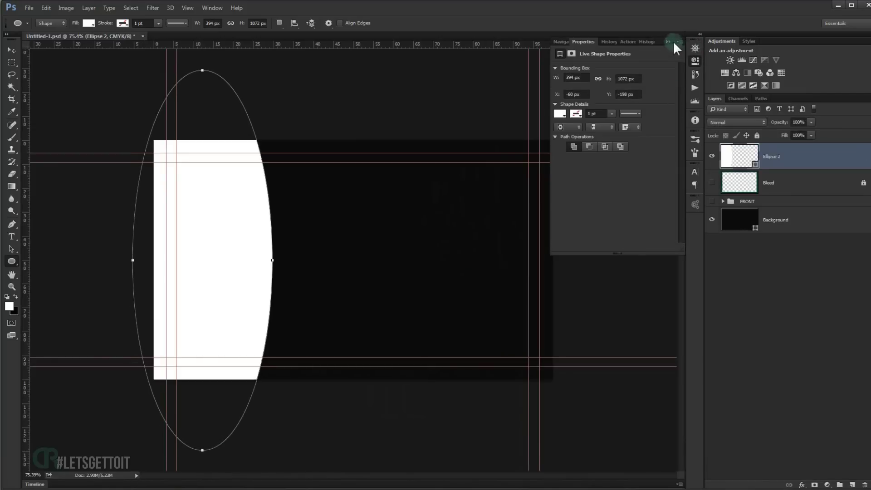
left_click(670, 41)
Recolor the Ellipse 2 shape with the CMYK red C 22, M 100, Y 100, K 20 and deselect its layer
double_click(735, 152)
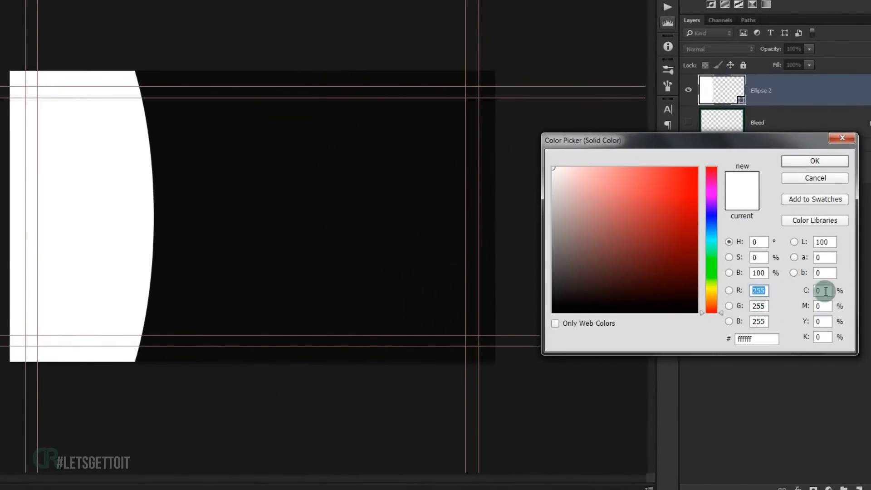
left_click(819, 290)
type("22")
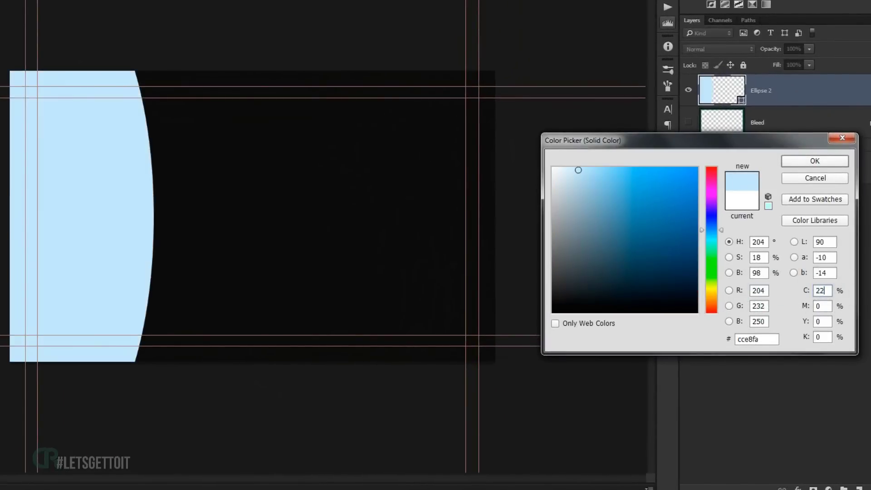
type("100")
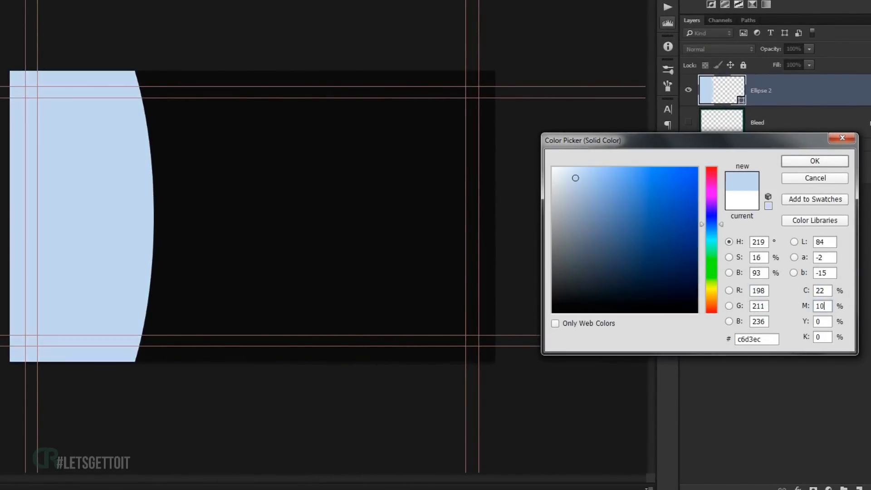
type("1")
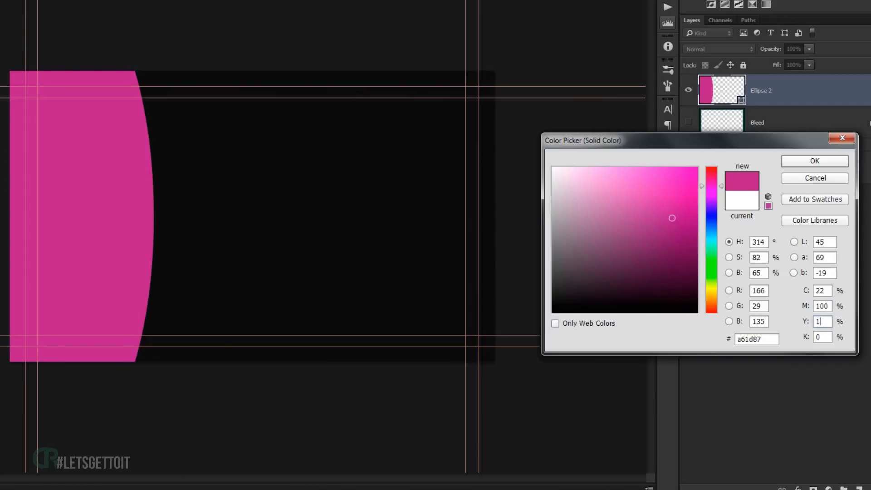
type("00")
key("Tab")
type("20")
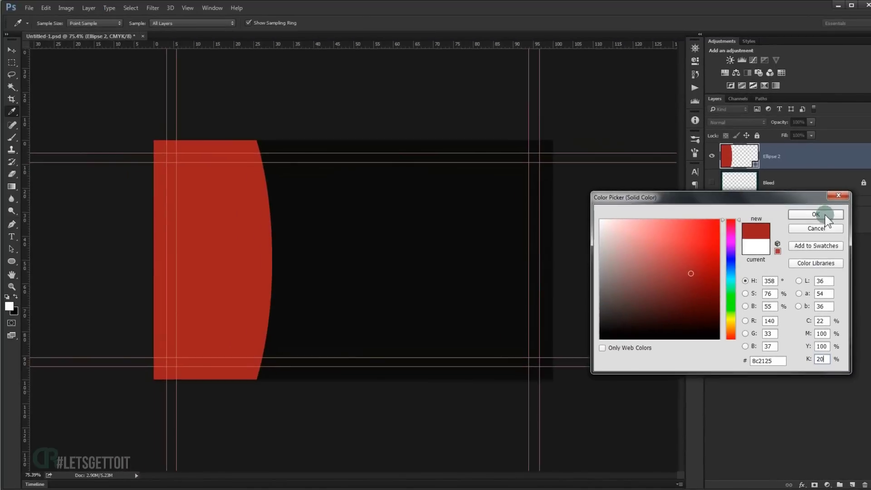
left_click(826, 162)
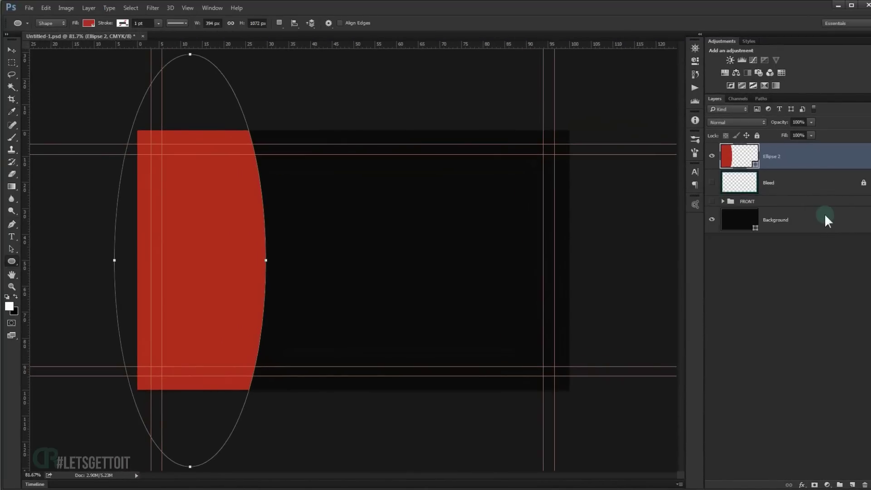
left_click(800, 272)
key("ctrl+0")
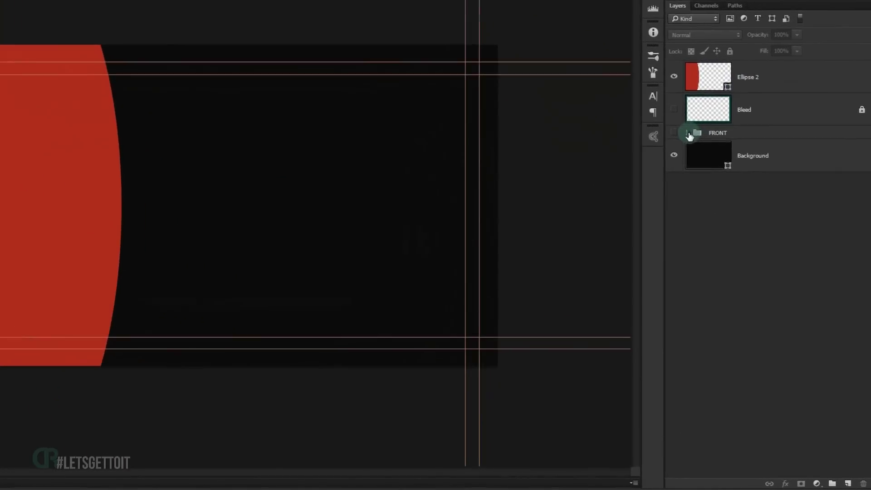
Expand the FRONT and LOGO groups and copy Polygon 1's layer style onto the Ellipse 2 layer
left_click(723, 202)
left_click(715, 179)
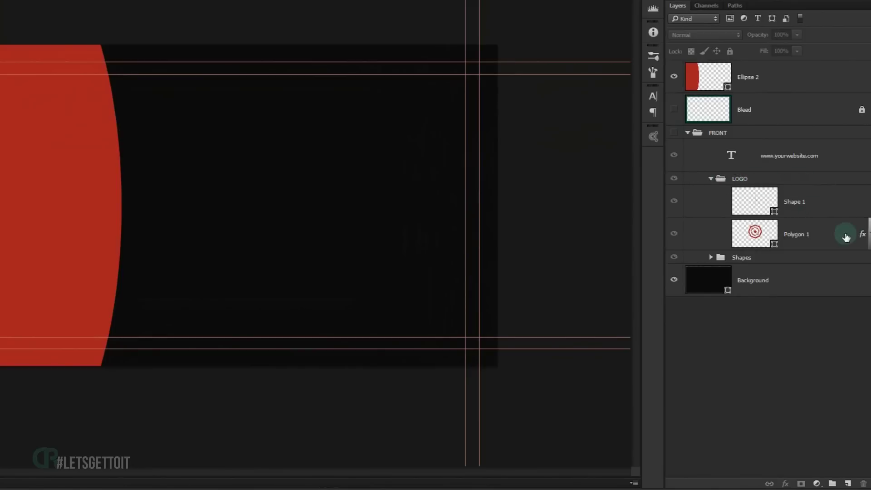
left_click(841, 233)
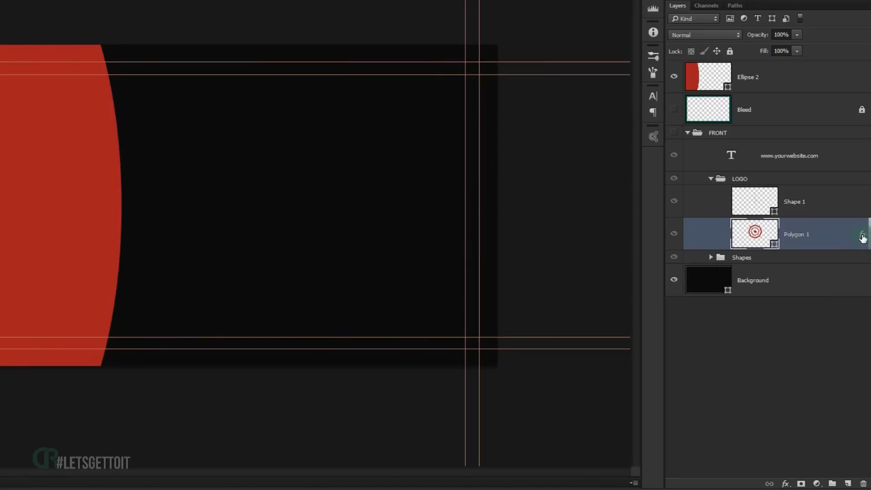
left_click_drag(862, 237, 854, 86)
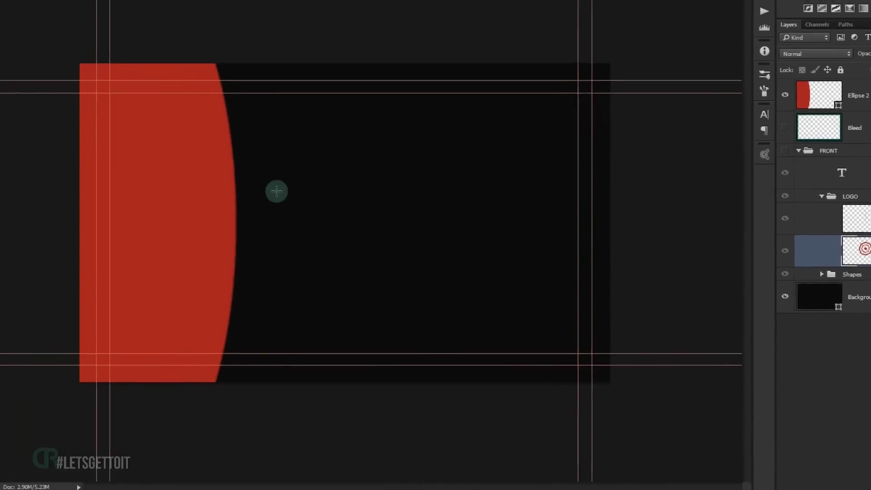
key("ctrl+plus")
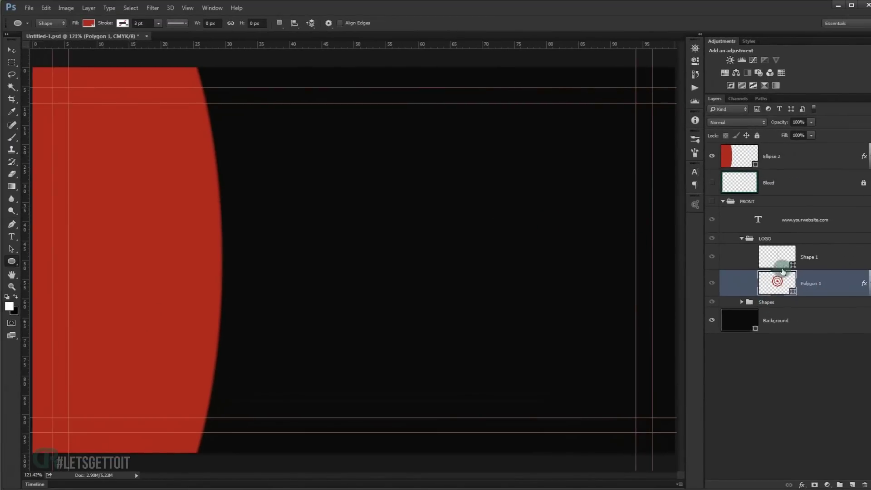
Duplicate the LOGO group above the Ellipse 2 layer, rename the copy LOGO back, and collapse the FRONT group
left_click(743, 238)
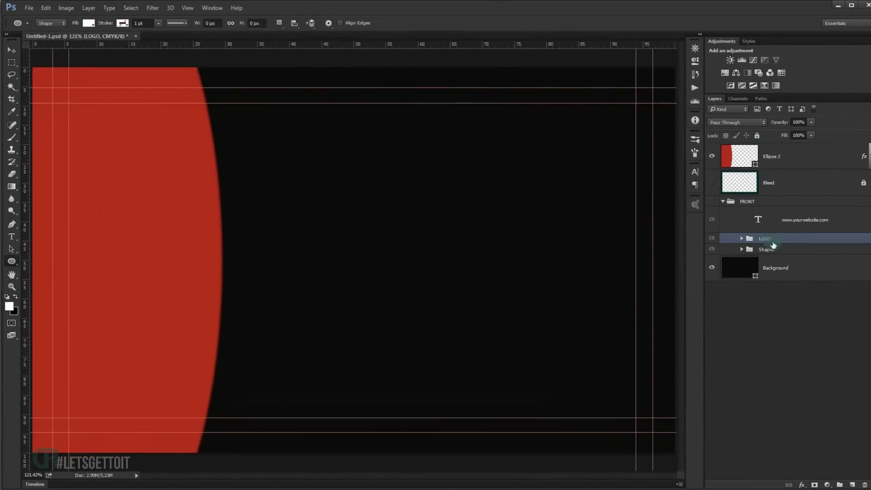
key("alt")
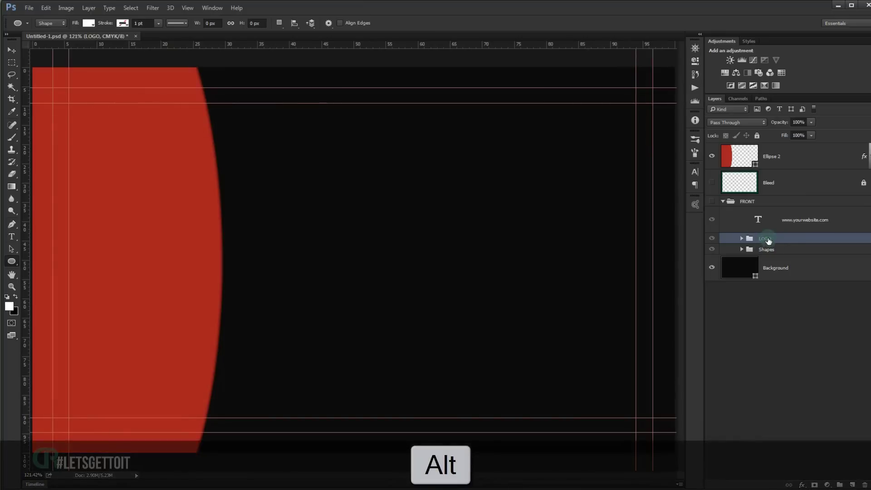
left_click_drag(768, 241, 762, 153)
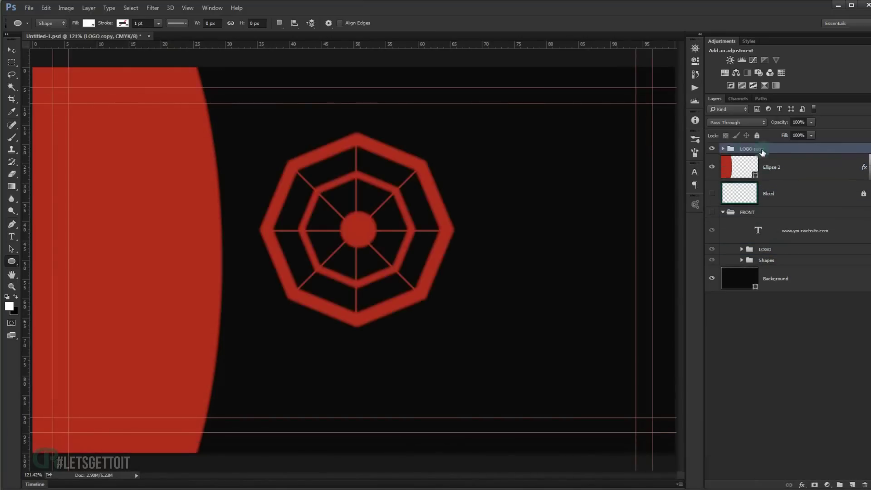
double_click(759, 150)
key("BackSpace")
type("back")
key("Return")
left_click(724, 213)
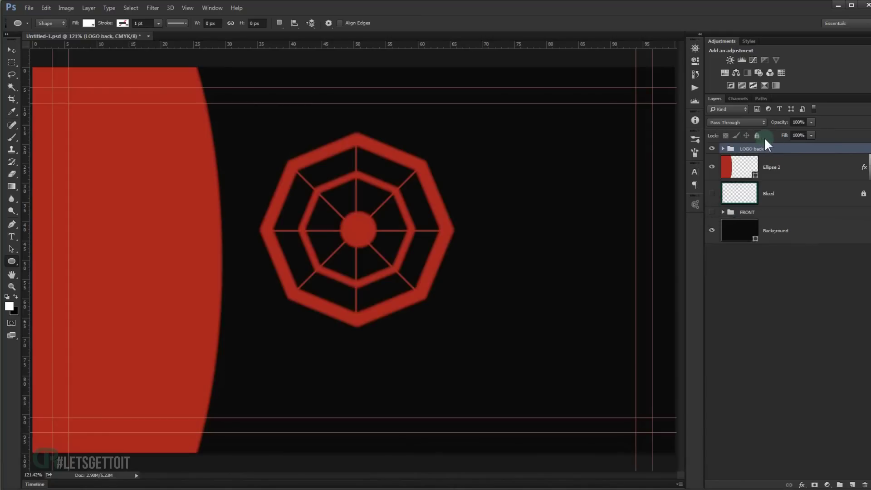
Scale the LOGO back group to about 54% and position it on the red panel at about X 194 px, Y 304 px
key("ctrl+t")
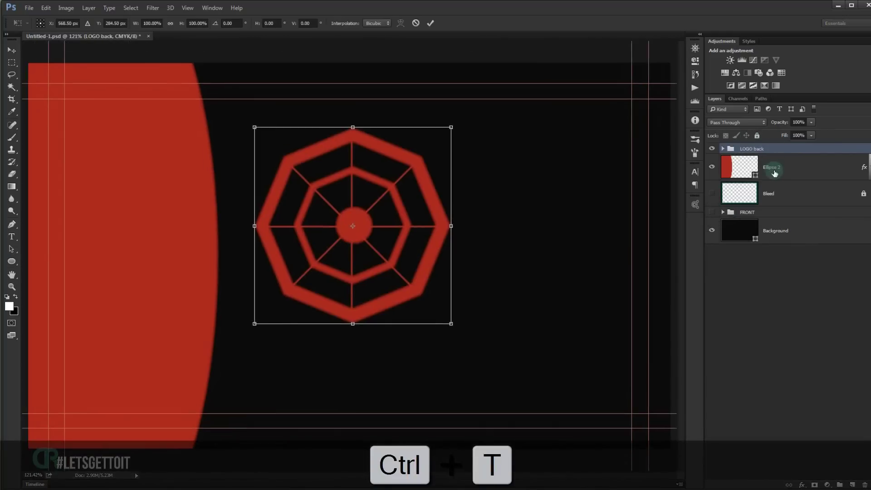
key("ctrl+r")
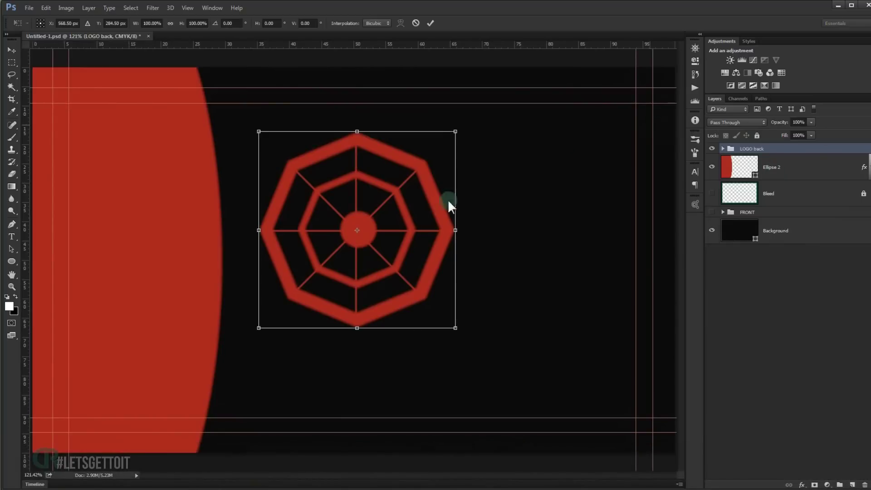
left_click_drag(456, 132, 411, 177)
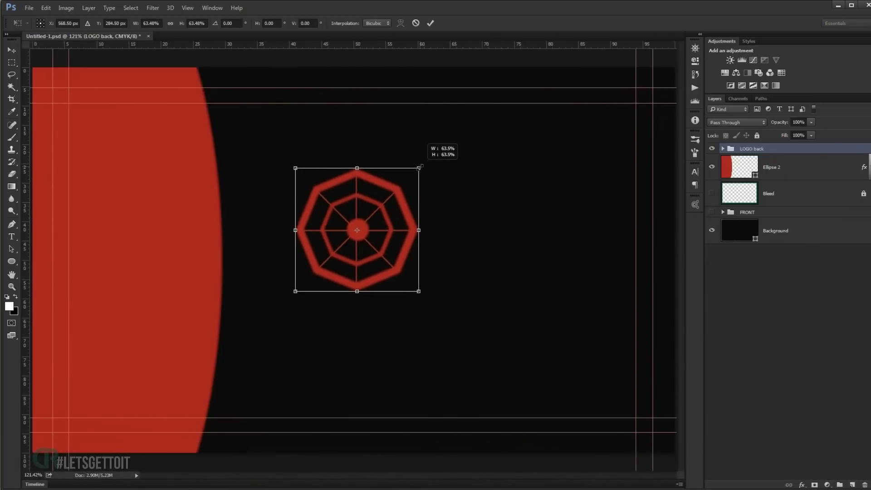
left_click_drag(379, 230, 170, 235)
left_click_drag(200, 181, 197, 186)
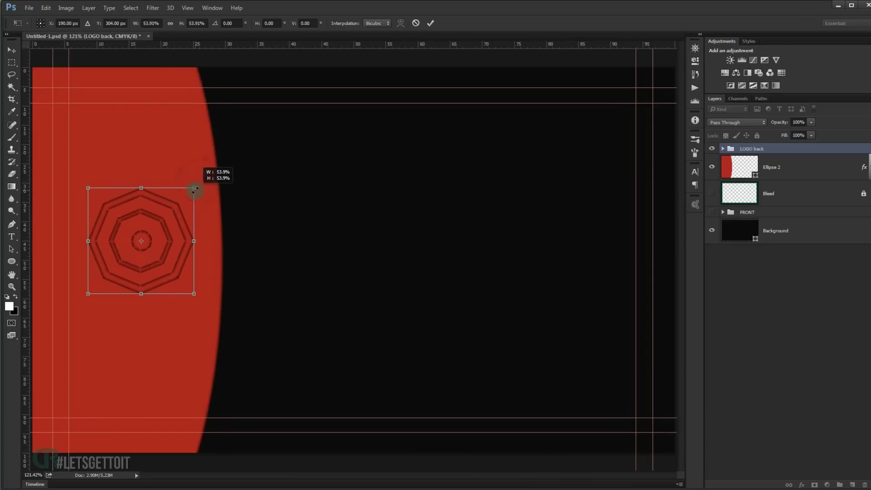
mouse_move(175, 241)
left_mouse_down()
mouse_move(177, 227)
mouse_move(180, 244)
left_mouse_up()
key("Left")
key("Left")
key("Left")
key("Left")
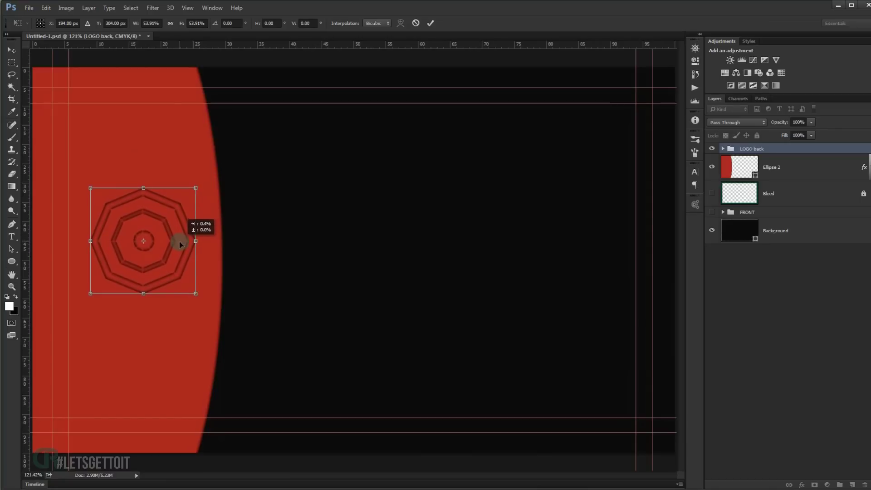
key("Return")
key("u")
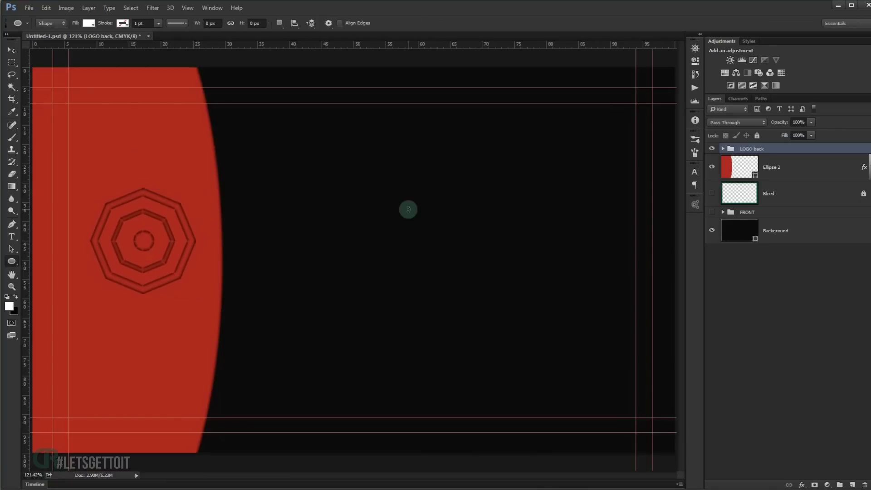
Recolor Polygon 1 and Shape 1 in the LOGO back group with the black sampled from the card background, then deselect the layers
left_click(723, 149)
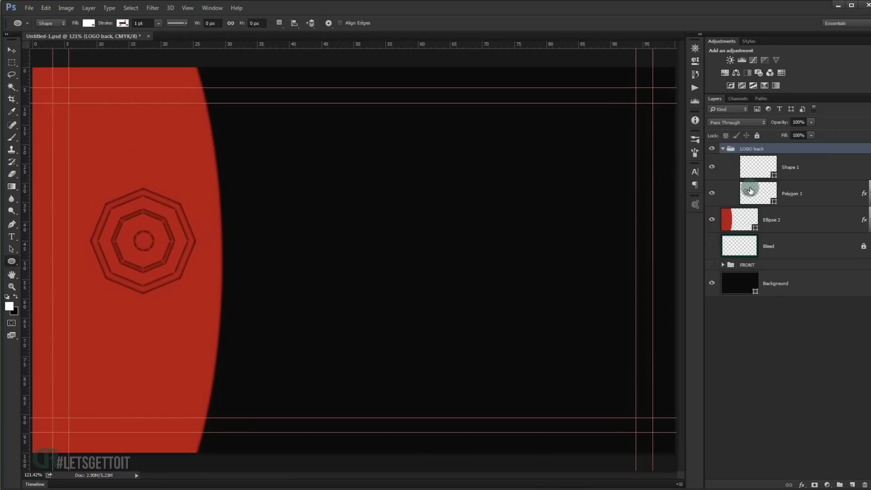
double_click(755, 191)
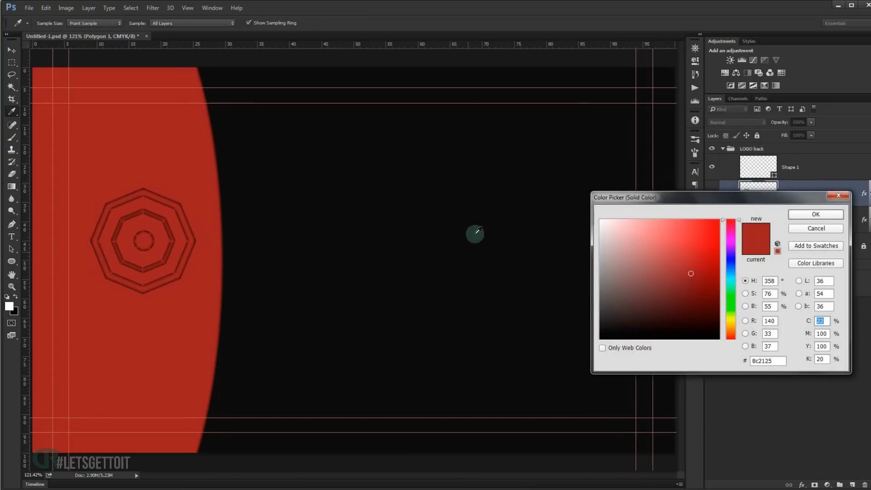
left_click(468, 223)
left_click(810, 216)
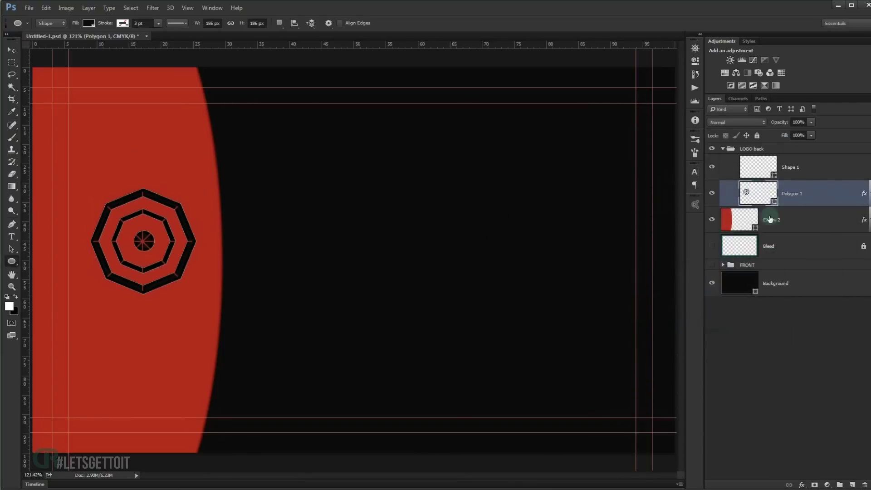
double_click(762, 167)
left_click(502, 215)
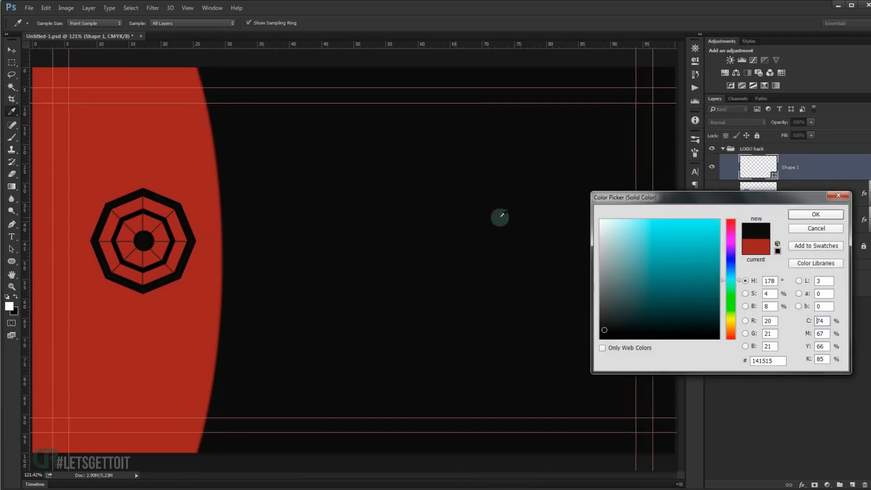
left_click(813, 215)
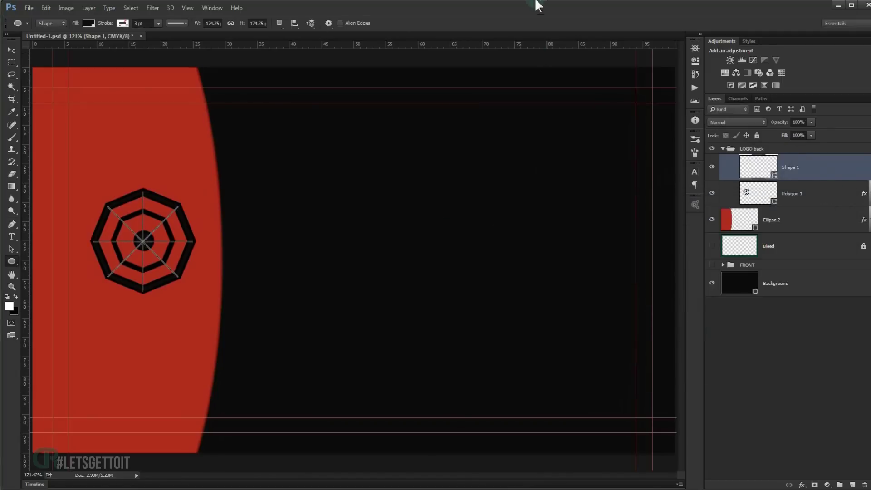
left_click(817, 379)
Set the Inner Glow of the LOGO back group's Polygon 1 layer to 4 px size and 40% opacity
scroll(108, 262, "up", 4)
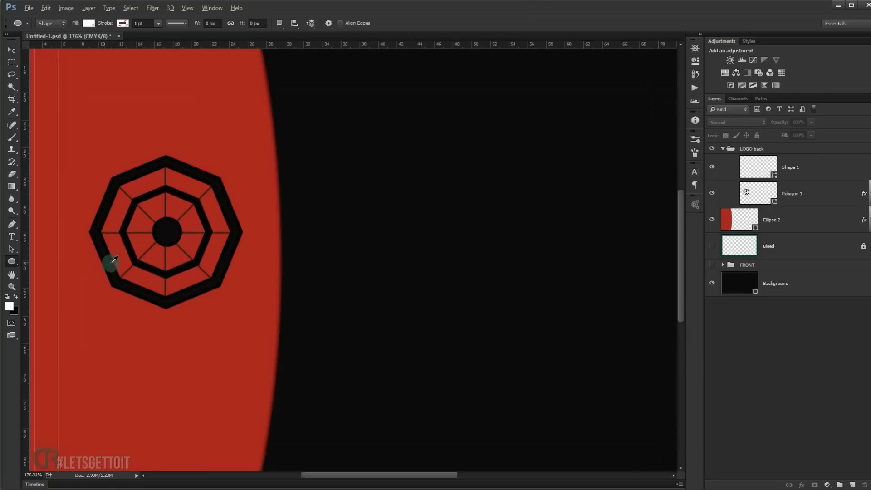
scroll(276, 239, "down", 2)
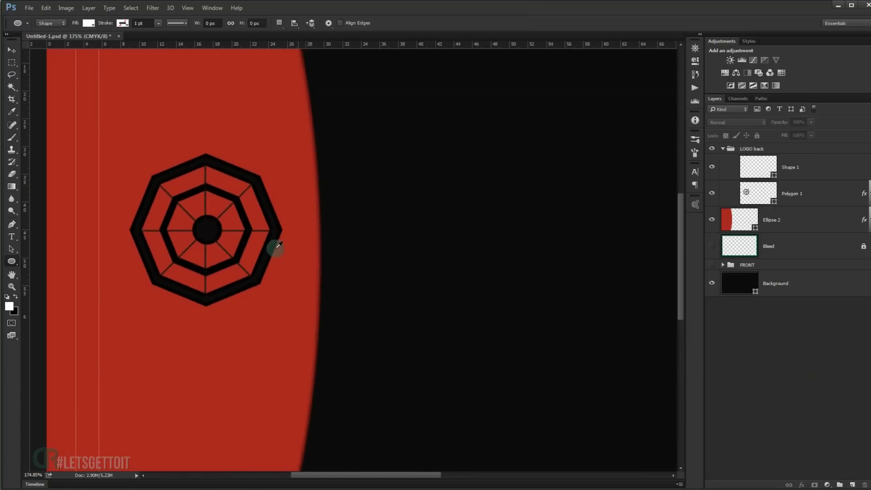
double_click(861, 194)
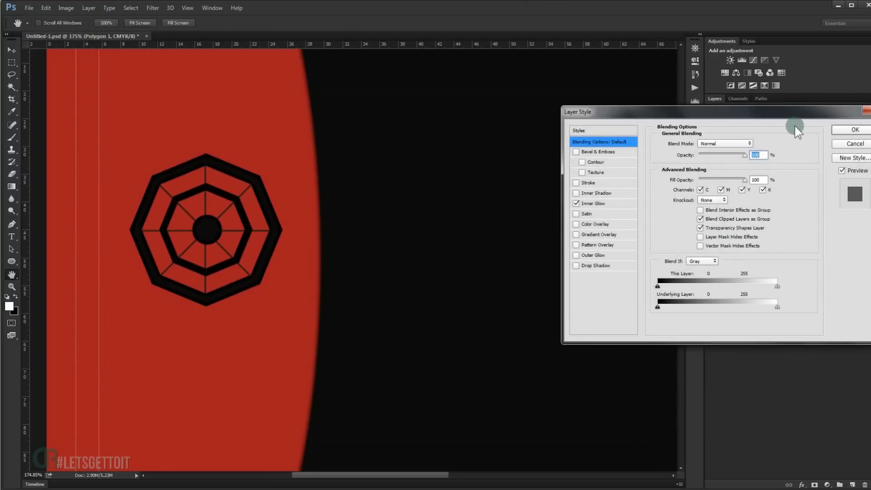
left_click(608, 203)
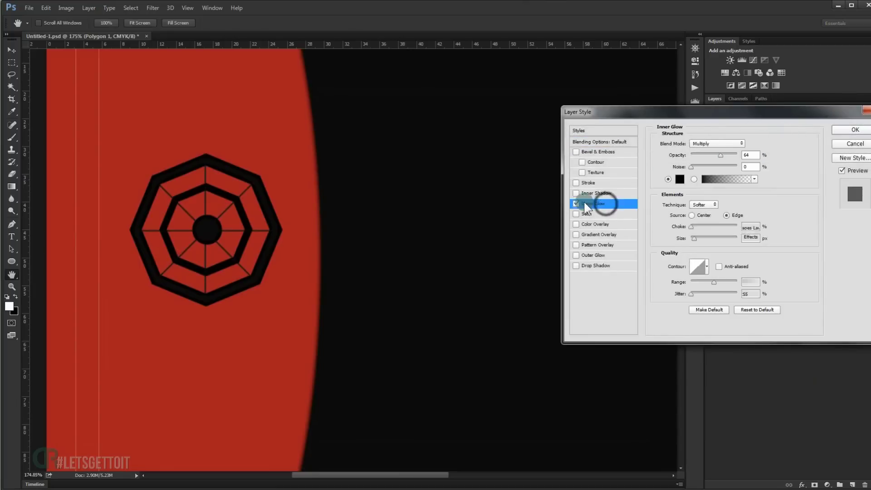
double_click(743, 237)
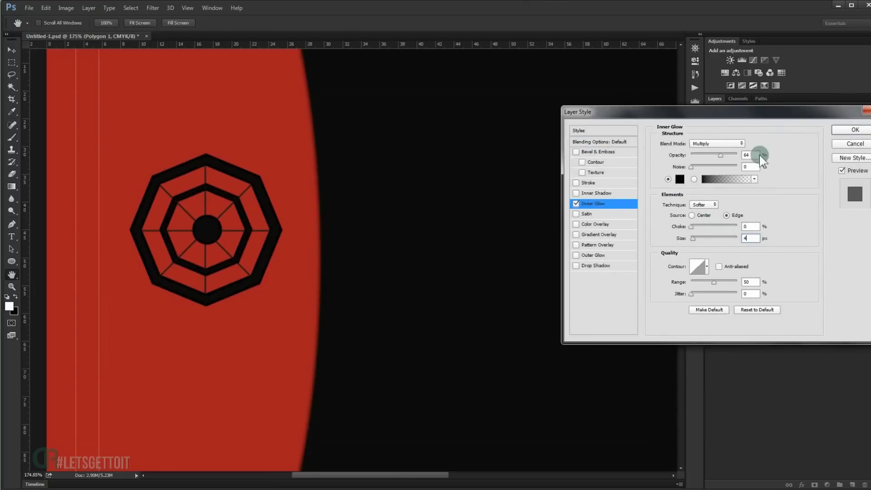
left_click_drag(720, 157, 717, 157)
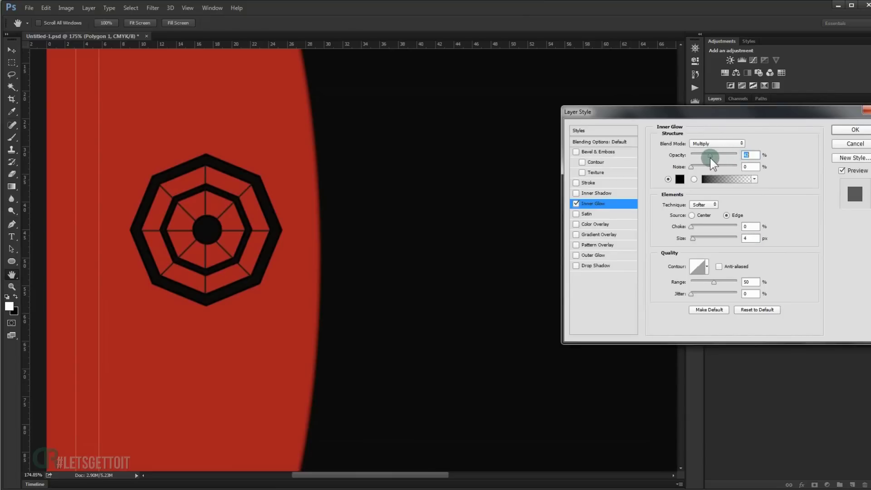
type("40")
left_click(855, 130)
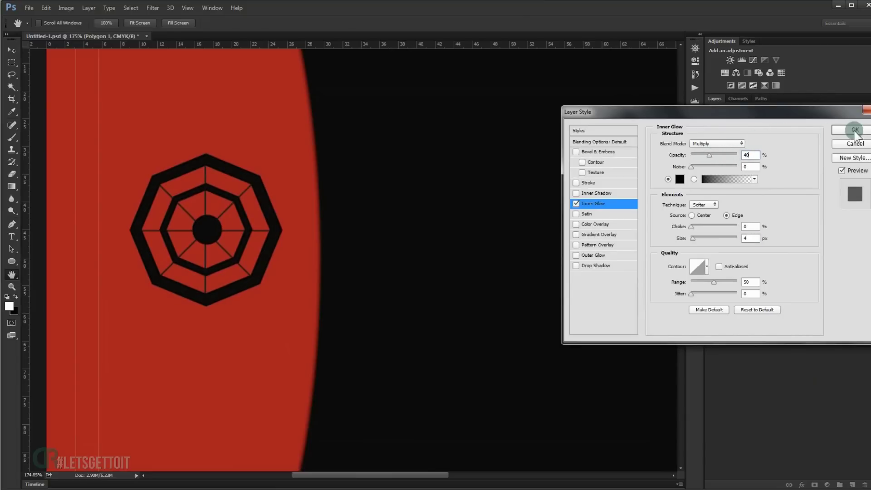
left_click(801, 391)
key("u")
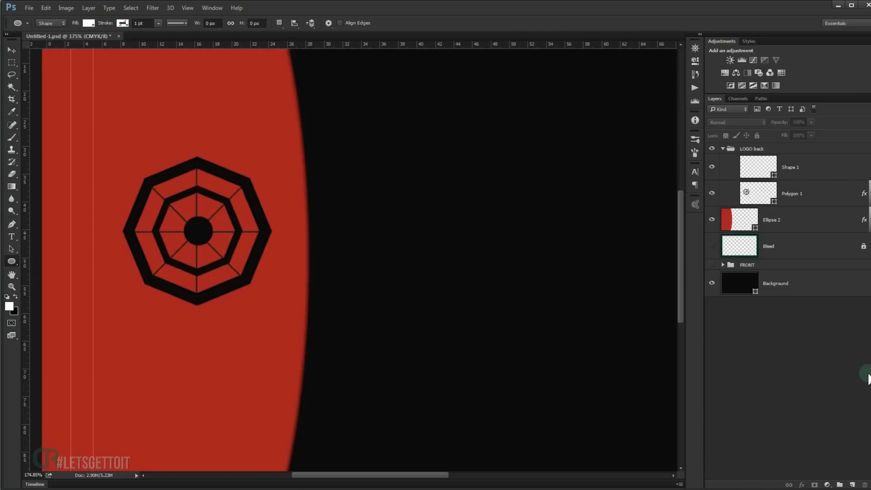
Collapse the LOGO back group and add a separate text layer reading YOUR SLOGAN above it, placed below the logo on the card
key("ctrl+0")
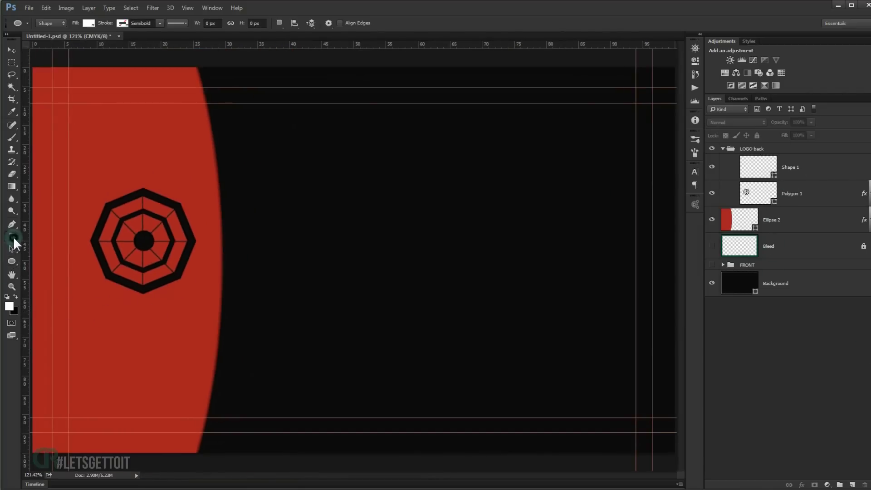
left_click(12, 237)
left_click(97, 334)
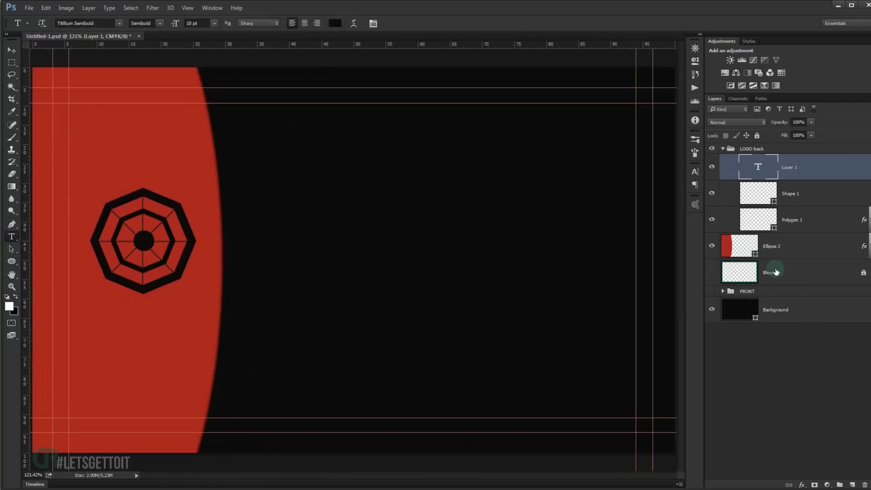
left_click_drag(815, 167, 864, 477)
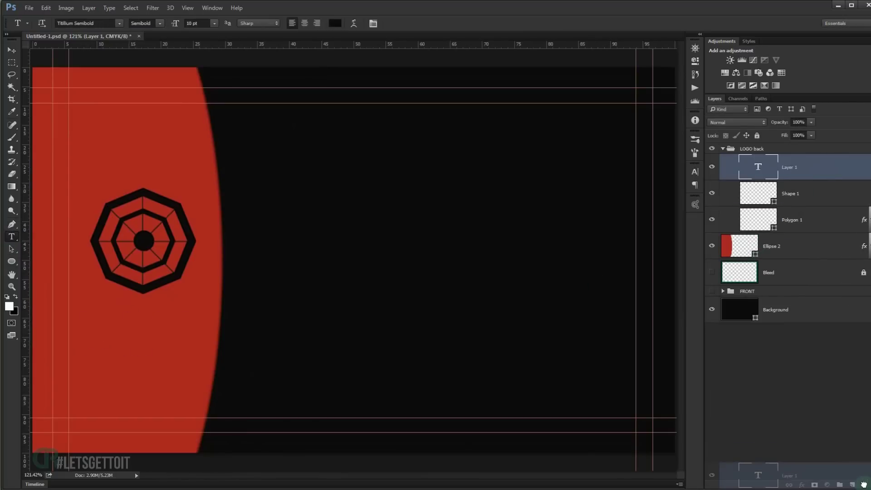
left_click(723, 149)
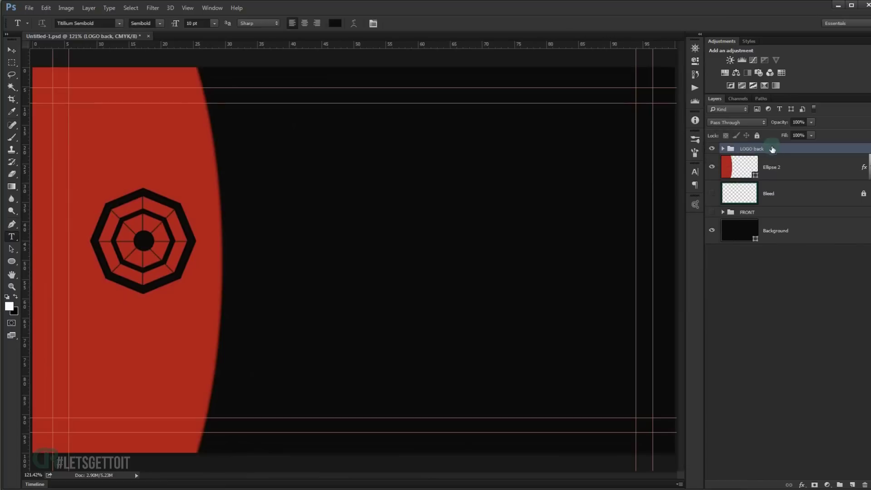
left_click(118, 334)
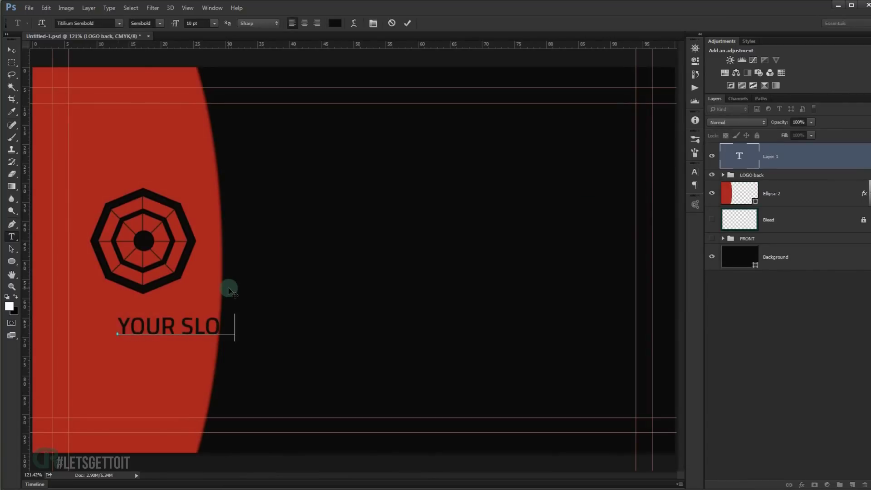
left_click(11, 50)
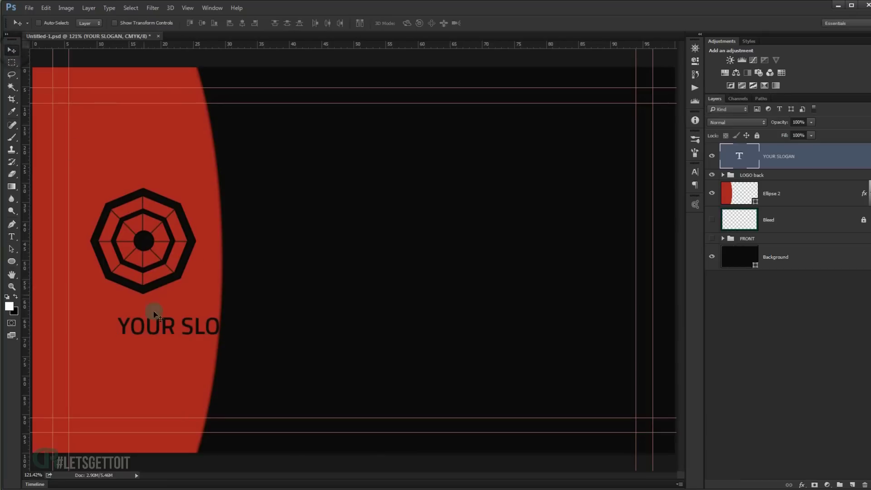
Scale the YOUR SLOGAN text to about 84% and center it directly beneath the logo on the red panel
left_click_drag(146, 325, 116, 332)
key("ctrl+t")
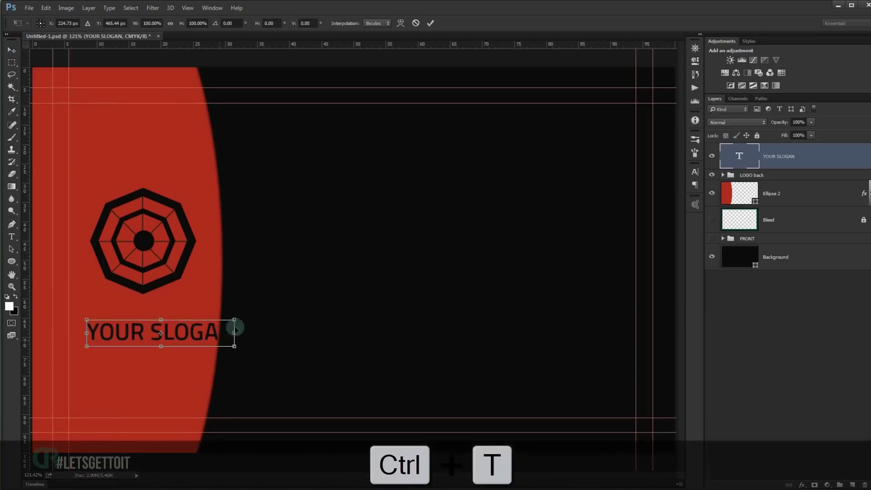
left_click_drag(238, 320, 197, 317)
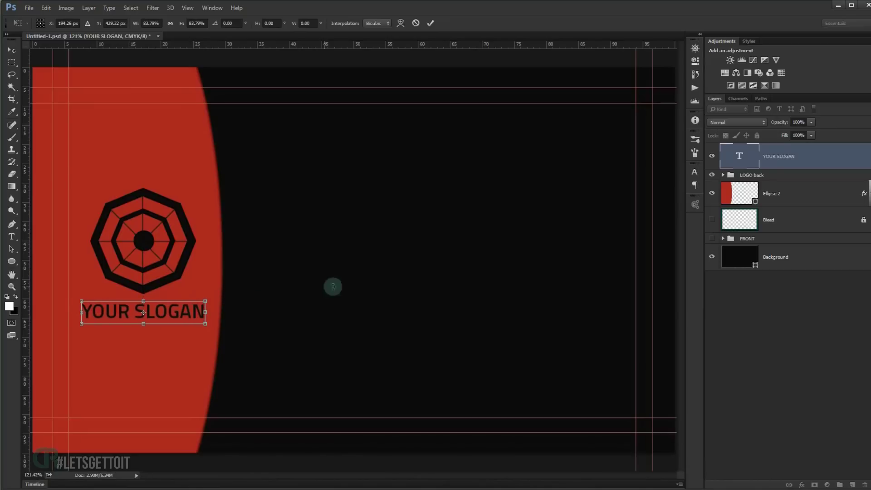
left_click(205, 325)
key("Return")
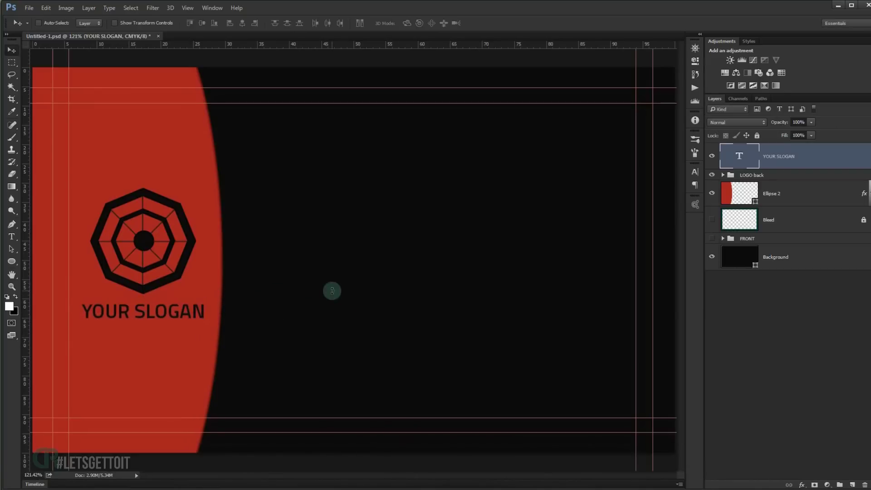
Check the CMYK color values of the YOUR SLOGAN text
double_click(746, 155)
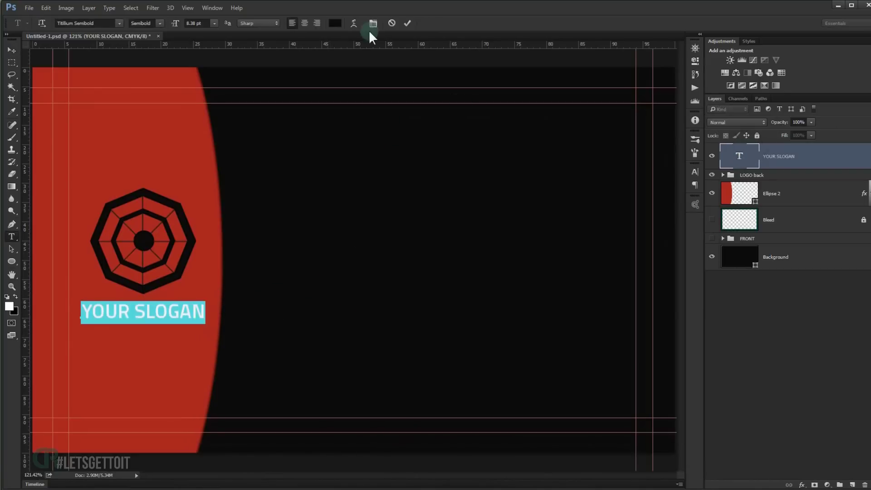
left_click(335, 23)
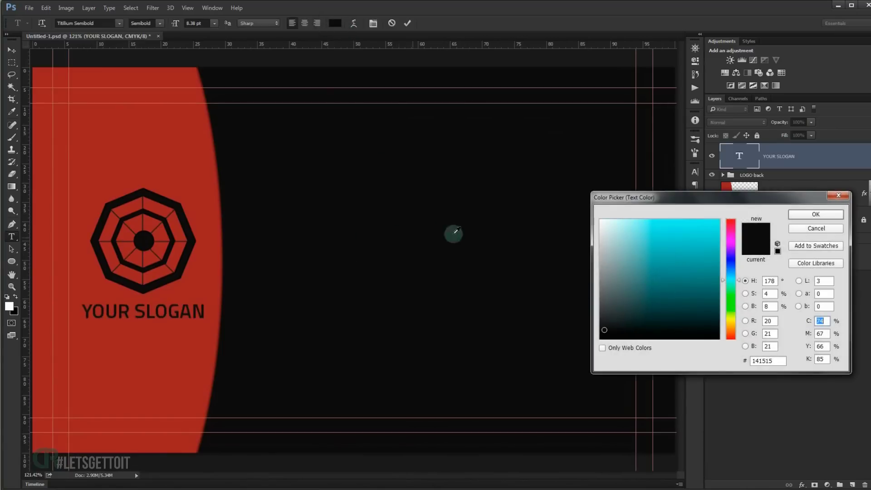
left_click(824, 213)
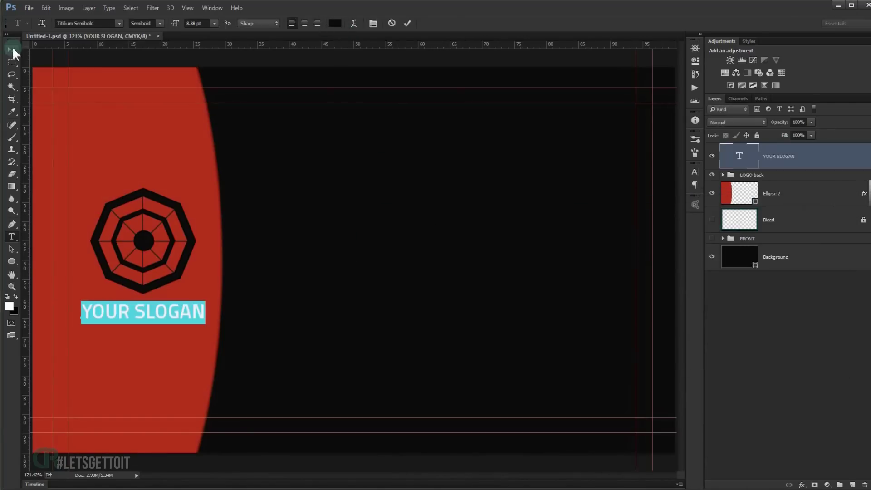
Start a separate text layer on the black area beside the red panel, using Titillium Bold at 20 pt
left_click(13, 50)
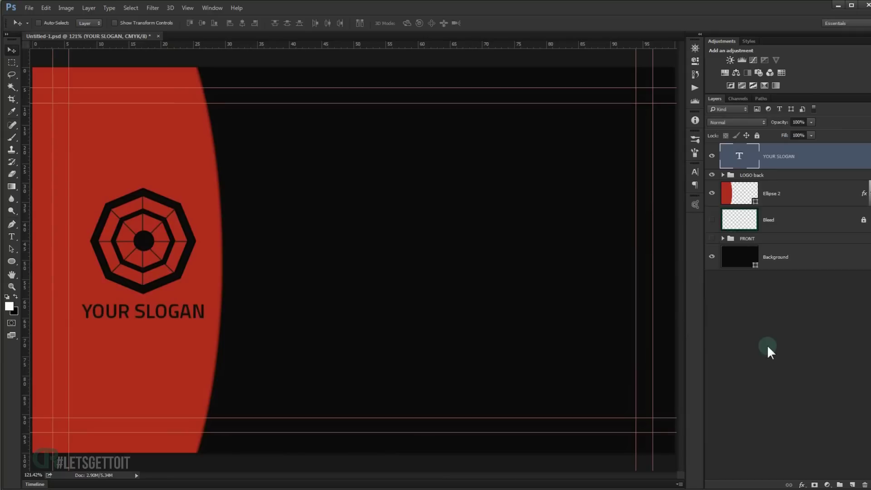
left_click(778, 295)
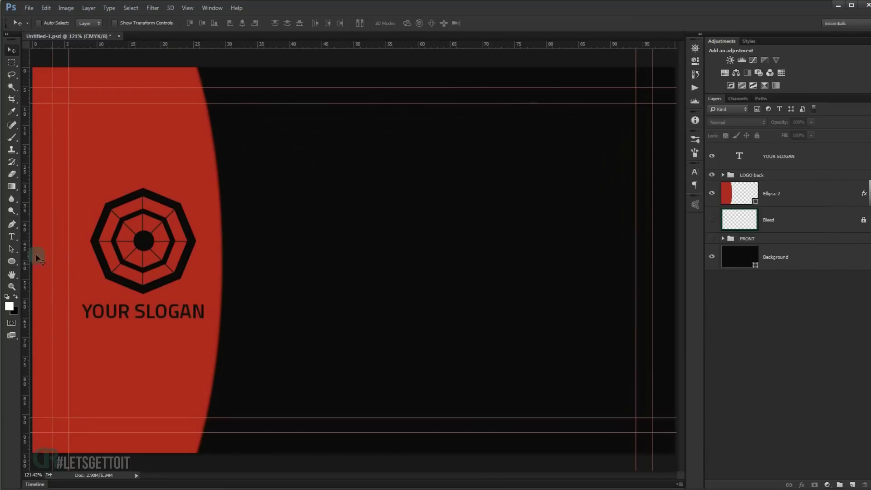
left_click(12, 236)
left_click(286, 156)
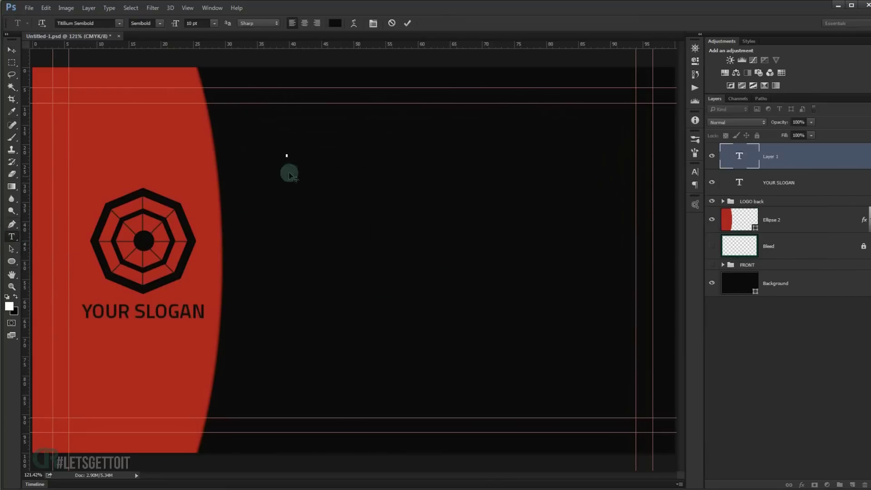
left_click_drag(176, 26, 183, 25)
left_click(435, 195)
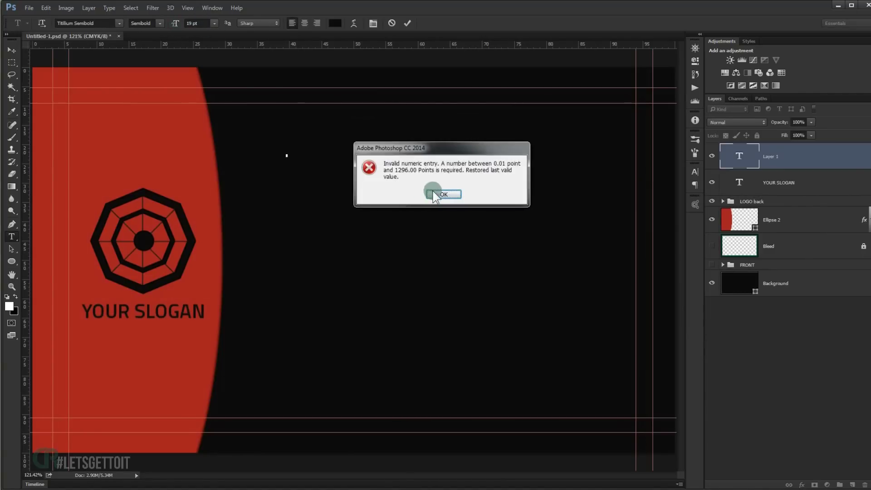
left_click(150, 23)
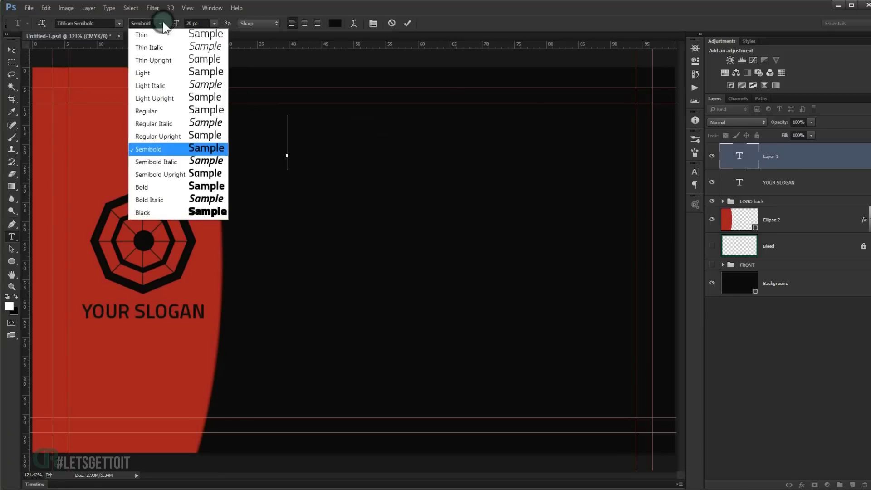
left_click(145, 187)
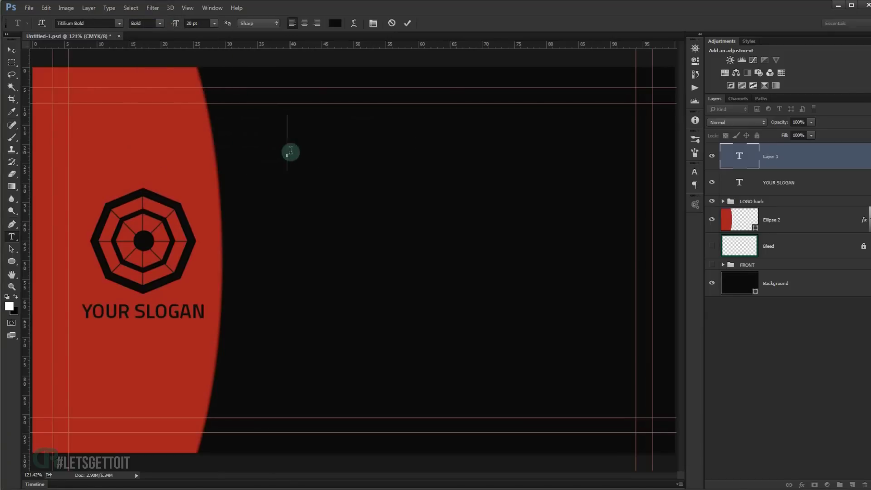
Set the new text's color to white with all CMYK values at 0% and enter the cardholder's full name in capitals
left_click(339, 23)
left_click_drag(619, 224, 584, 189)
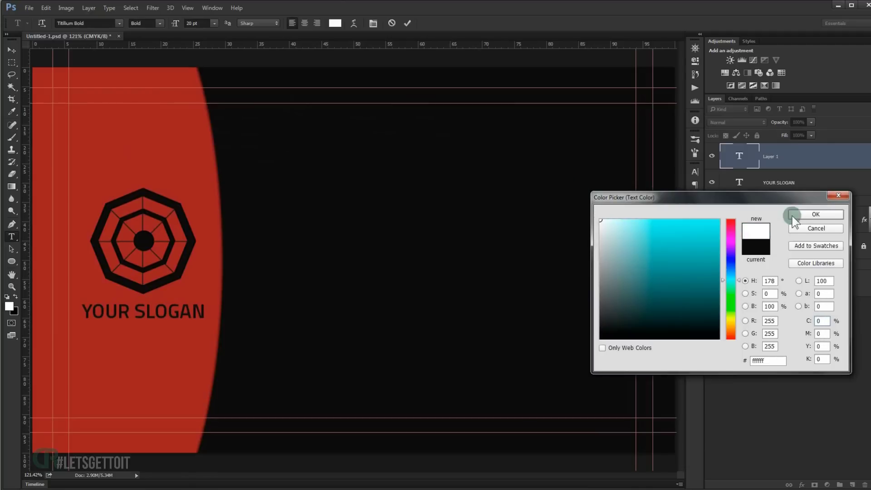
left_click(794, 221)
type("JA")
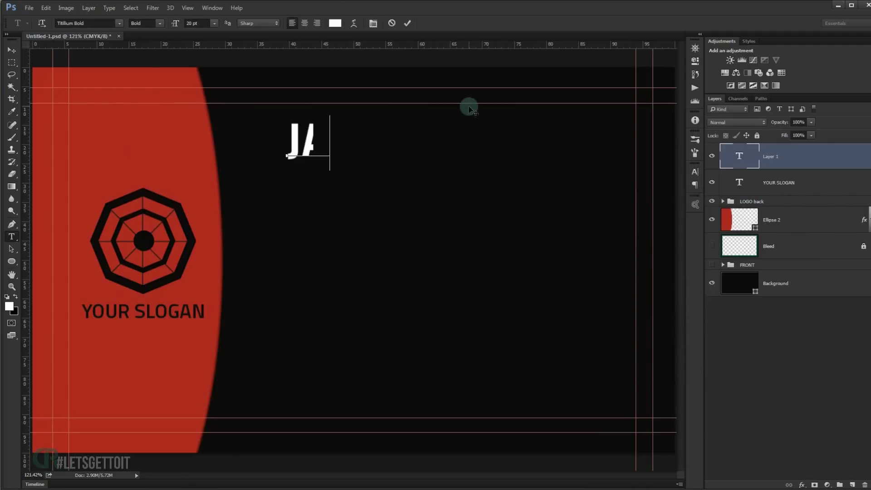
type("NE DOE")
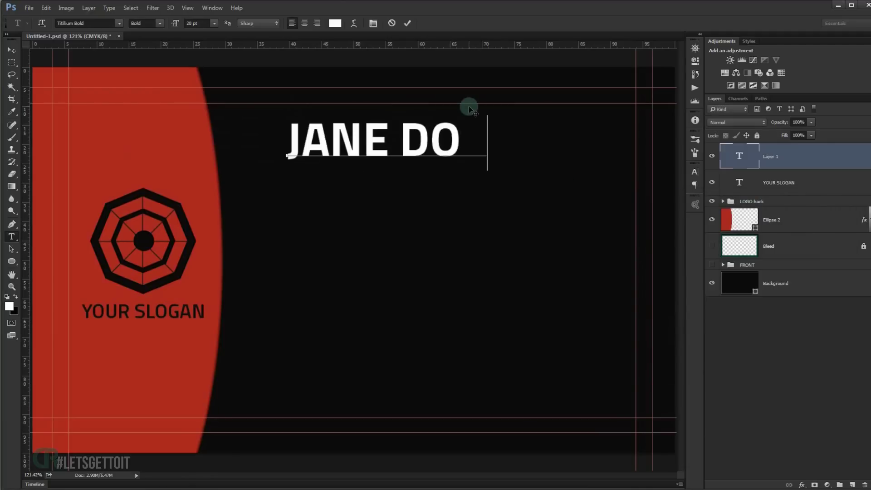
Duplicate the name text directly below the original and replace the copy's wording with GRAPHIC DESIGNER
left_click(12, 50)
left_click_drag(337, 168, 336, 180)
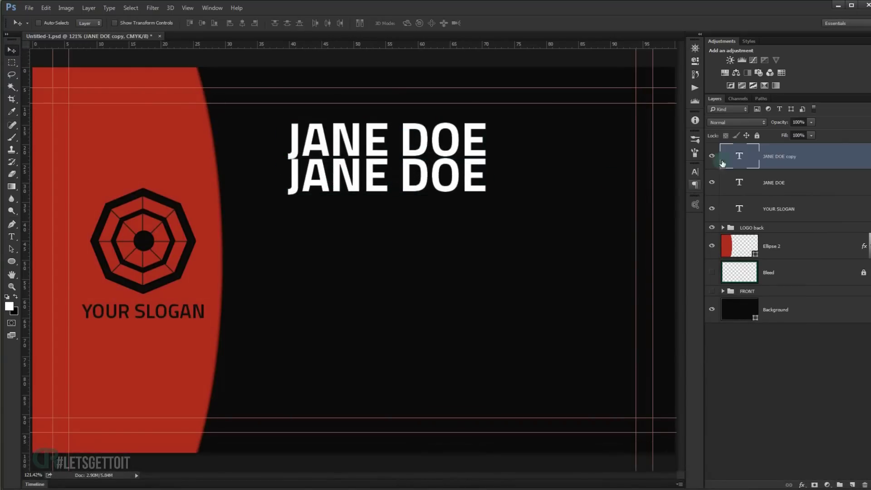
double_click(740, 154)
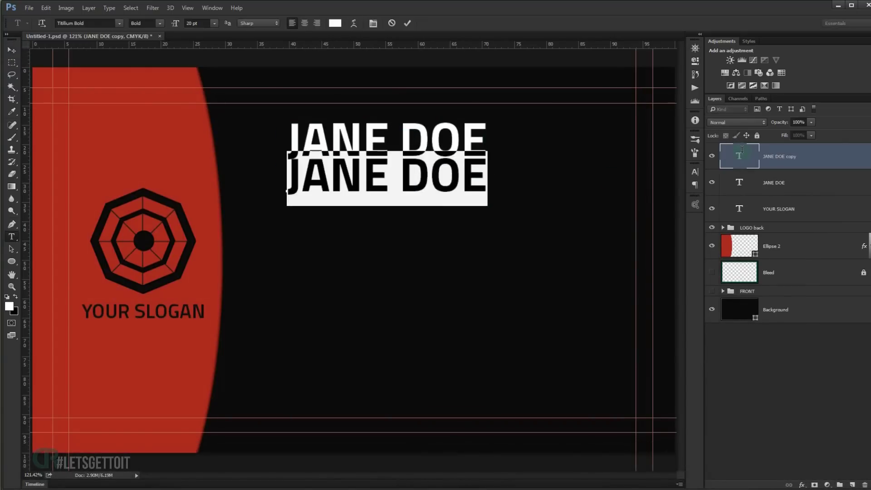
type("GRA")
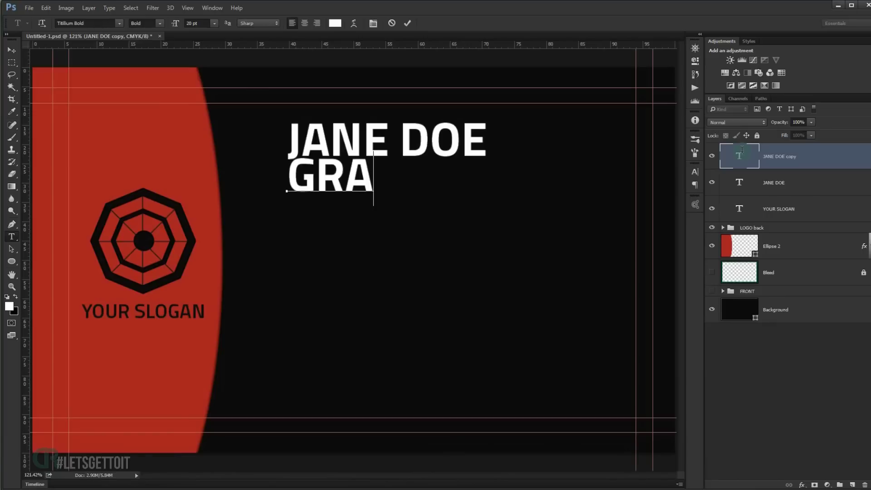
type("PHIC DES")
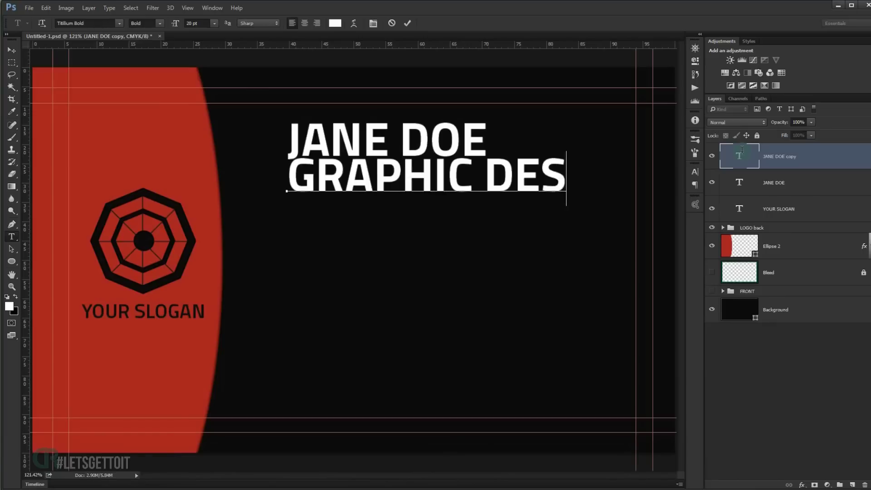
type("IGNER")
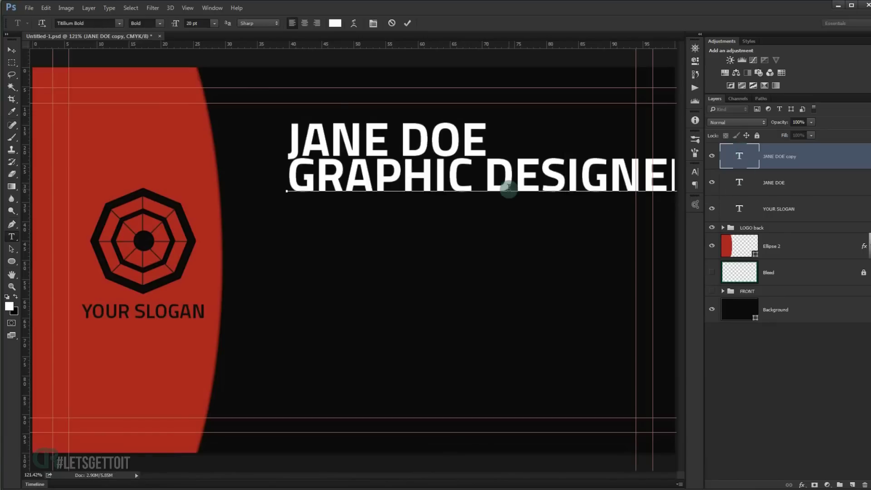
Format GRAPHIC DESIGNER as 10 pt Regular and move it close beneath the name, shifted slightly to the right
triple_click(509, 188)
left_click_drag(178, 23, 167, 26)
left_click(162, 23)
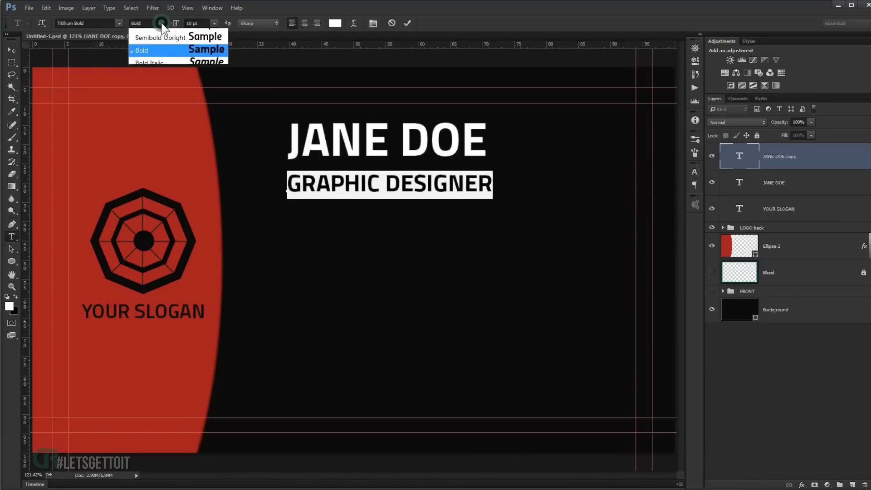
left_click(160, 109)
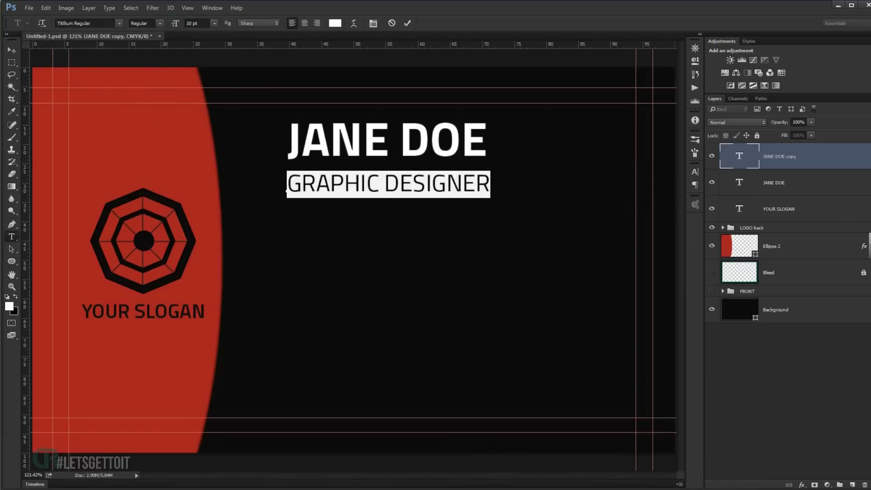
left_click(12, 52)
left_click_drag(345, 189, 375, 172)
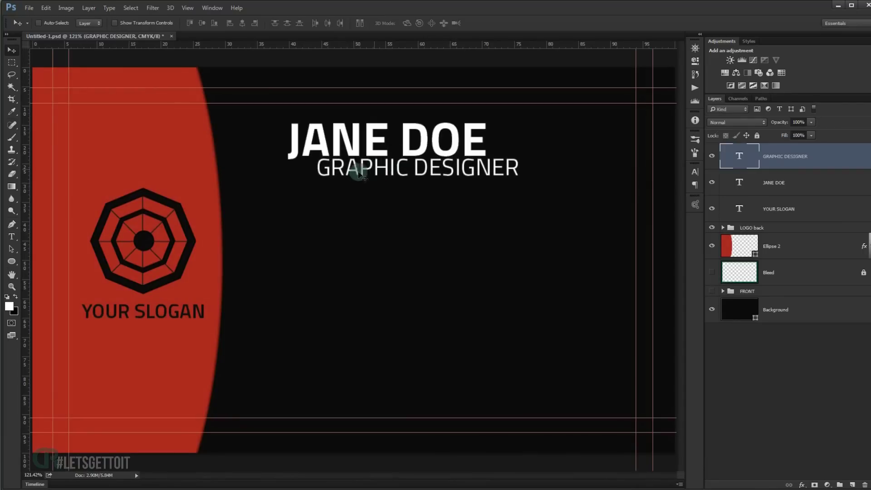
Enlarge the name and job title together and place them just below the upper inner guide, beside the red panel's curve
left_click(818, 183, "shift")
key("ctrl+t")
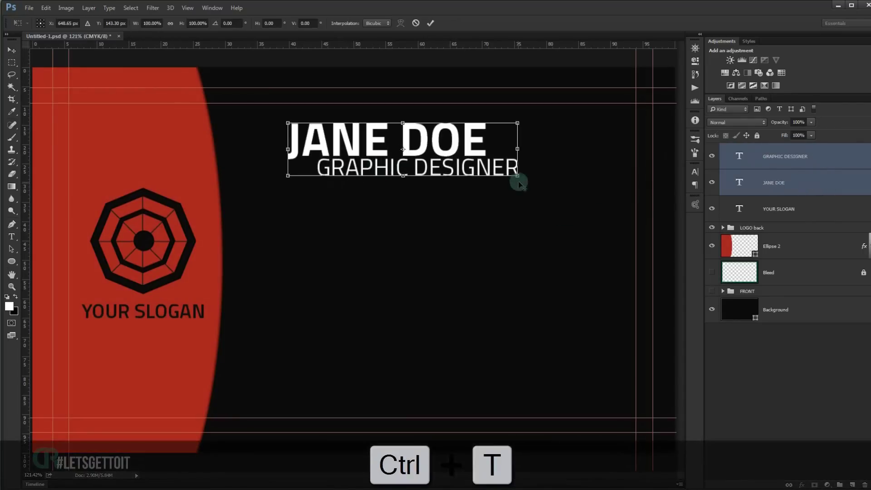
left_click_drag(521, 179, 466, 165)
key("Return")
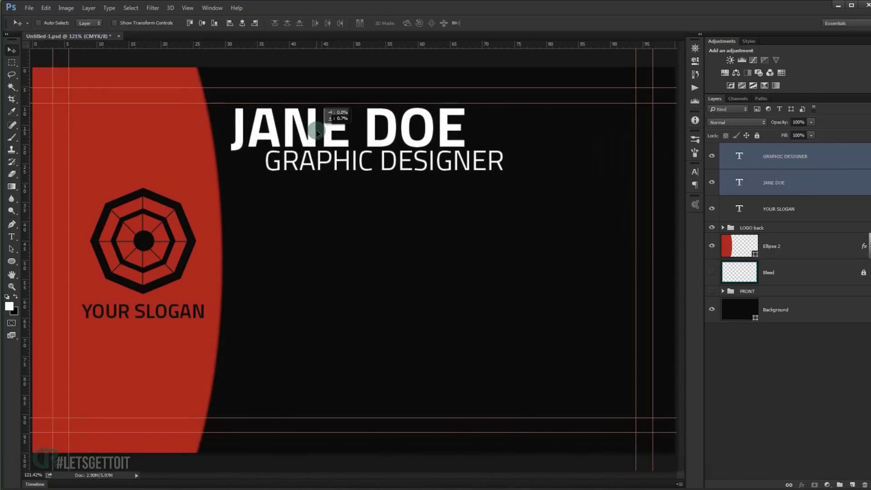
left_click(624, 214)
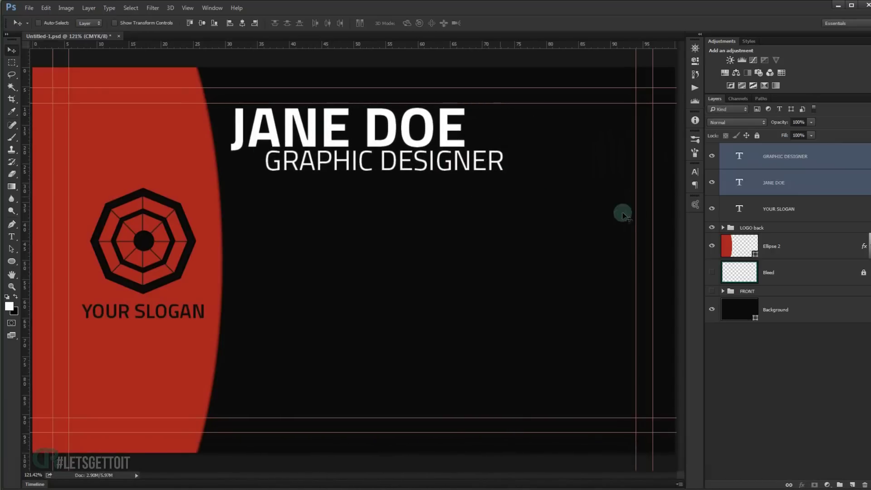
left_click(808, 358)
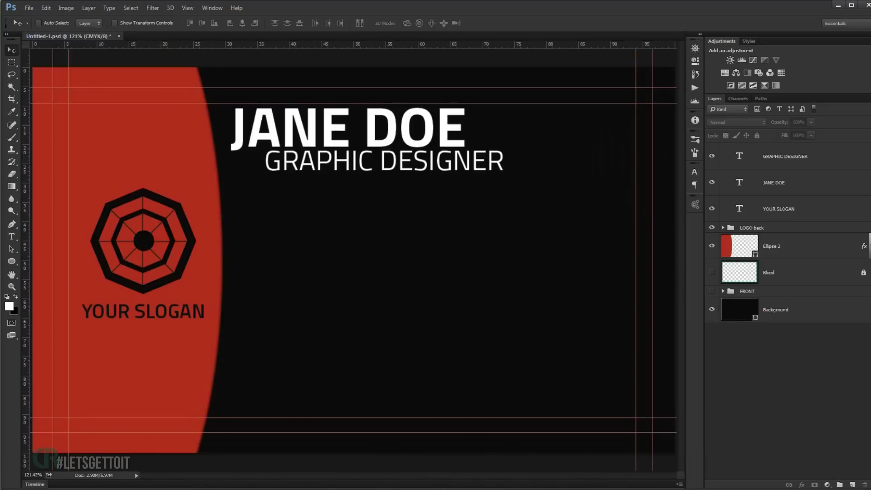
Draw a white telephone custom shape about 6% of the card's width and place it below the start of the job title
right_click(13, 264)
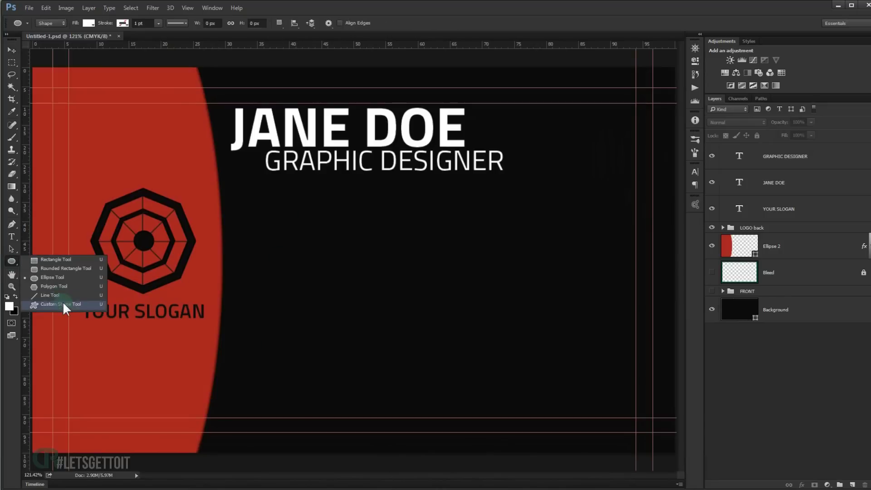
left_click(50, 298)
right_click(325, 241)
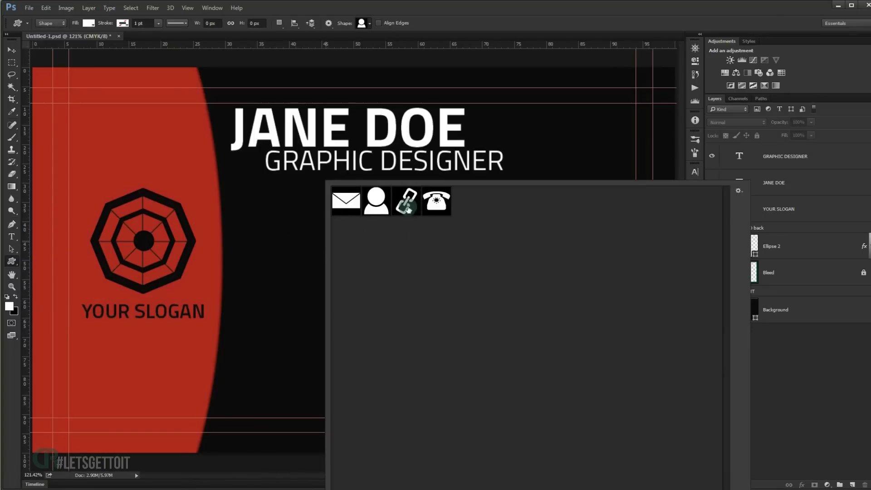
left_click(443, 208)
key("Return")
left_click_drag(281, 224, 296, 251)
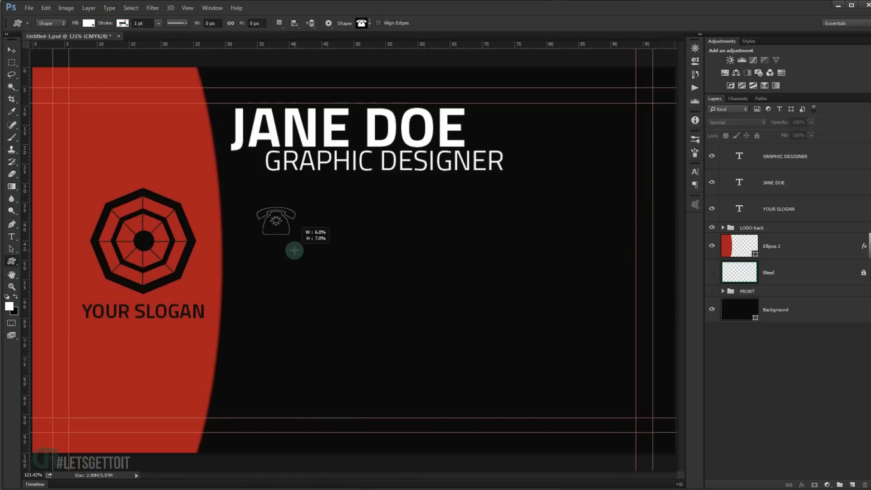
left_click_drag(295, 251, 298, 239)
left_click(11, 50)
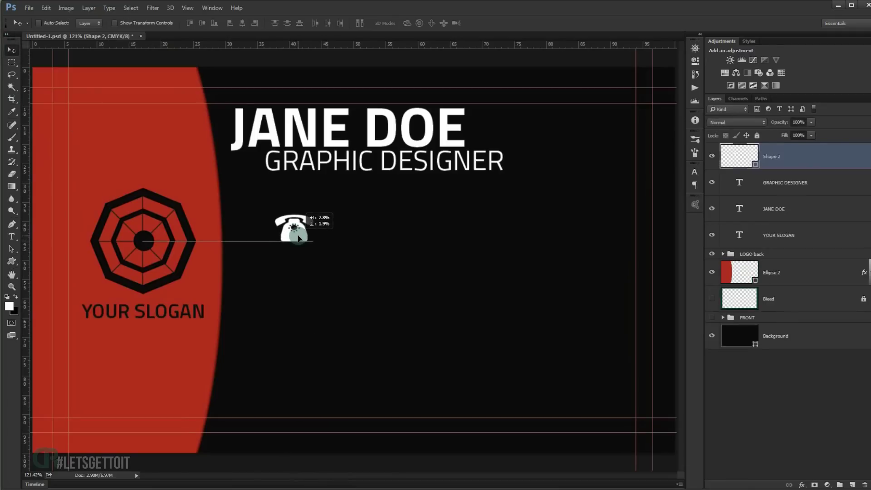
left_click_drag(298, 238, 288, 231)
Add vertical guides along the telephone icon's left and right edges, the right one at about 42.1%
scroll(286, 228, "up", 1)
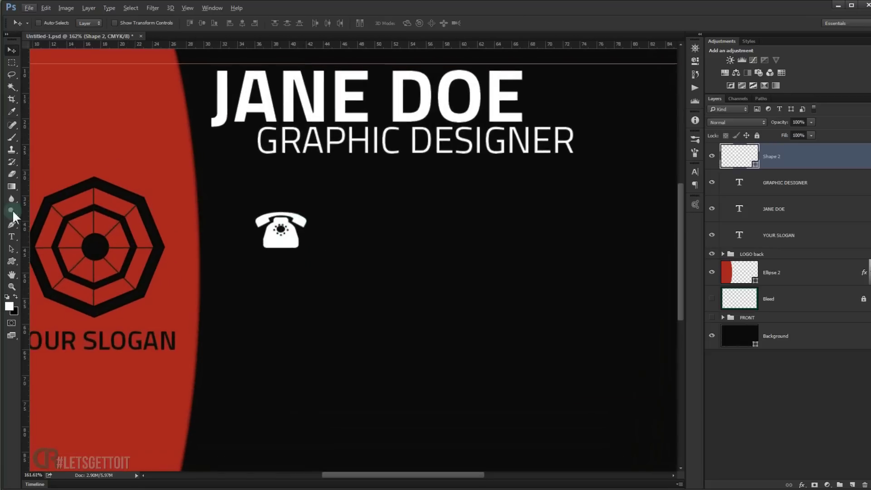
left_click_drag(25, 218, 255, 230)
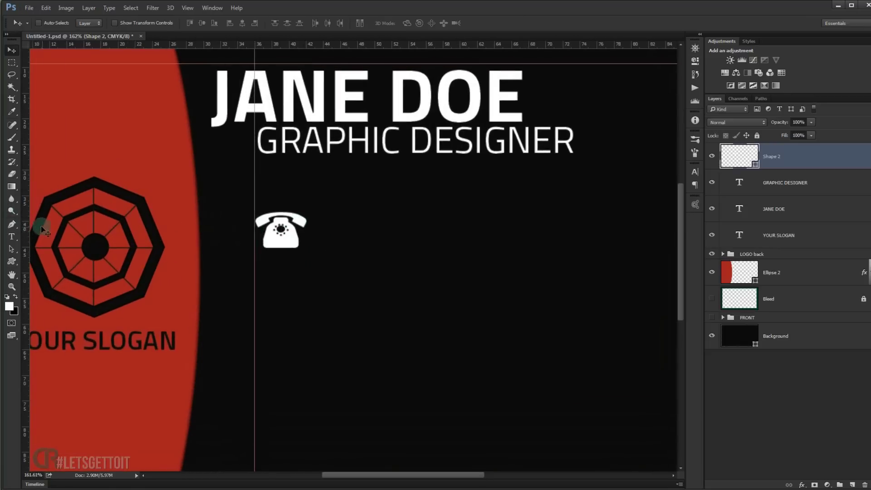
left_click_drag(28, 227, 307, 252)
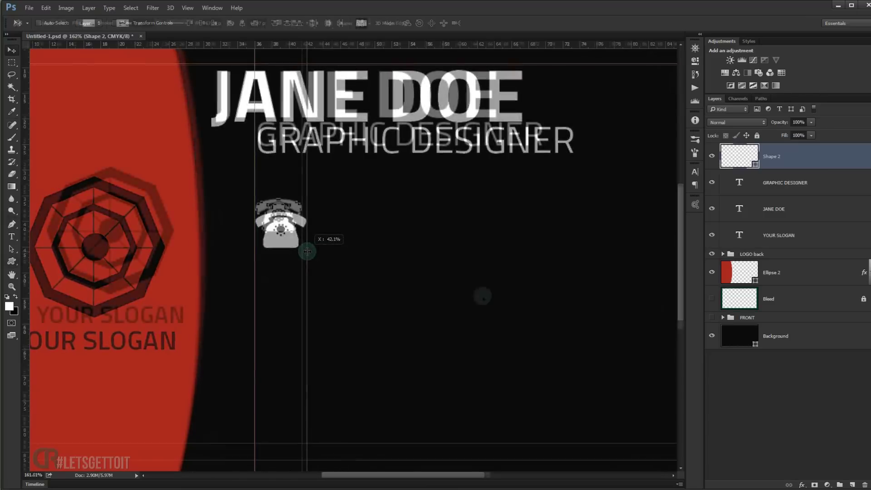
left_click(722, 401)
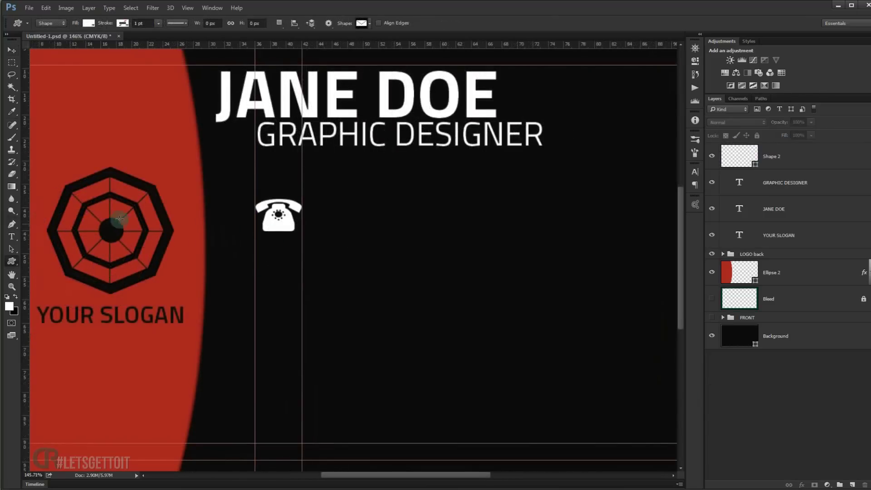
Draw a white envelope custom shape of about 68 × 40 px between the two new guides, positioned below the telephone icon
left_click(12, 261)
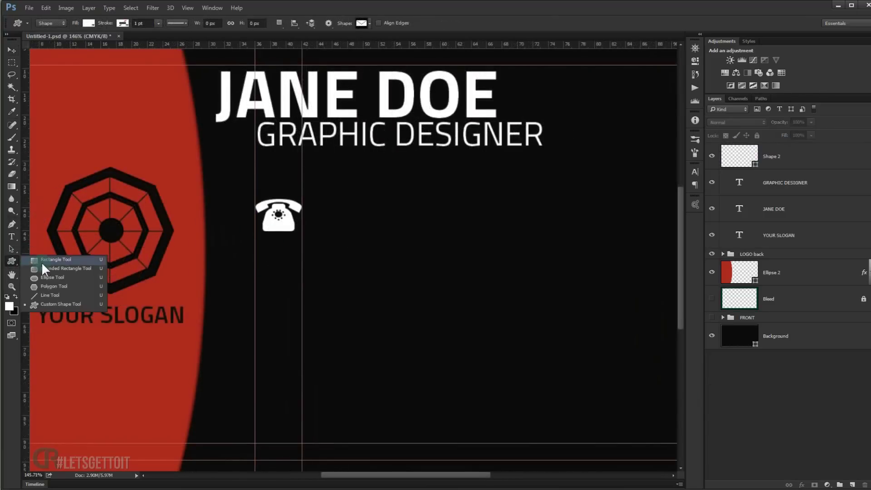
left_click(62, 305)
right_click(272, 260)
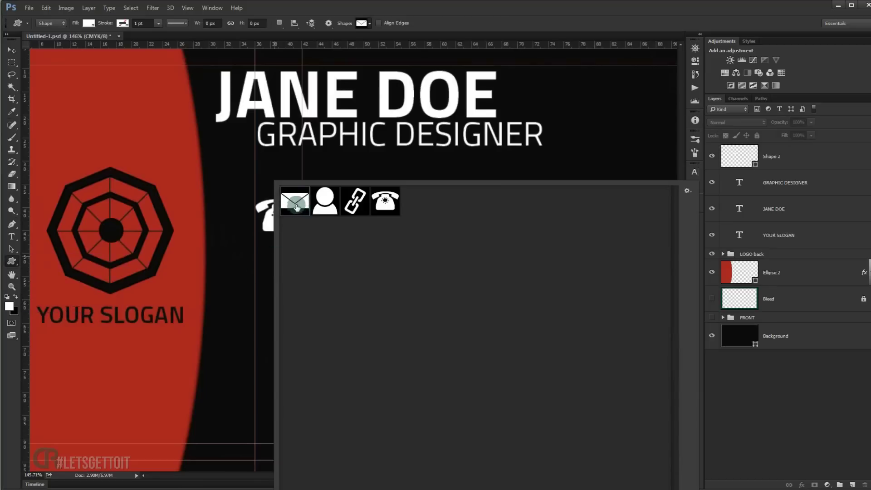
left_click(470, 22)
left_click_drag(275, 271, 301, 305)
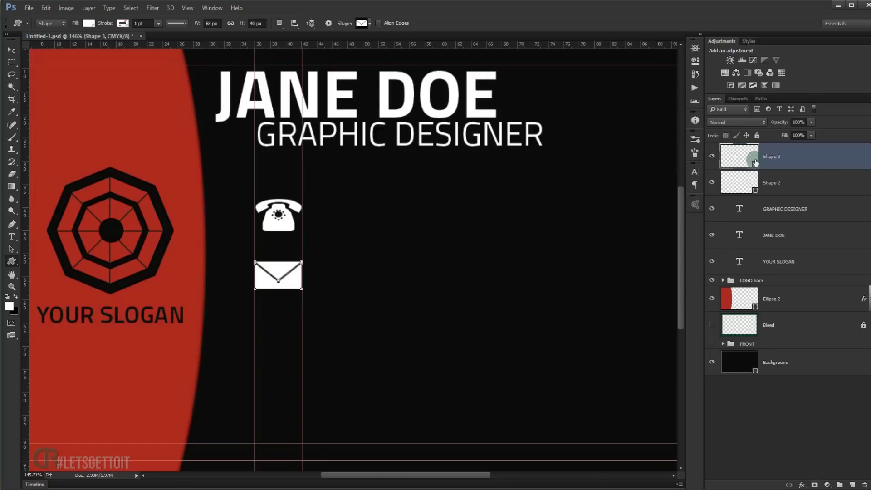
left_click(11, 50)
left_click_drag(278, 282, 277, 287)
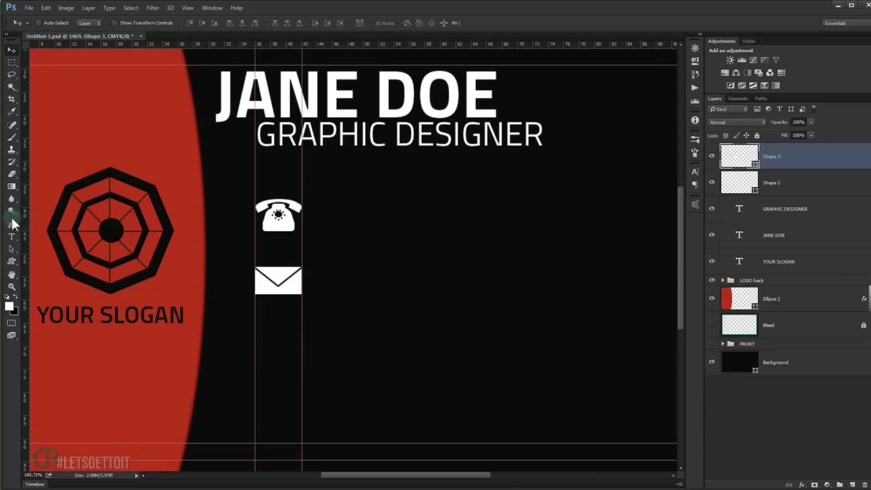
left_click(12, 261)
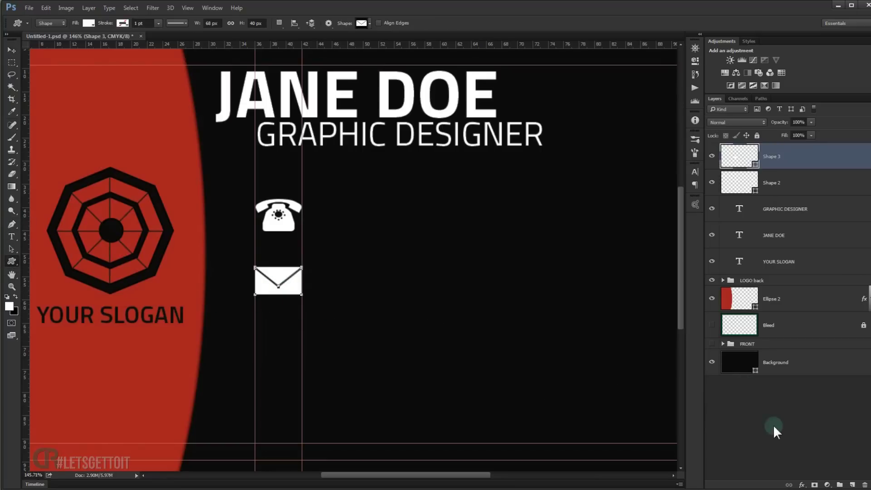
left_click(789, 411)
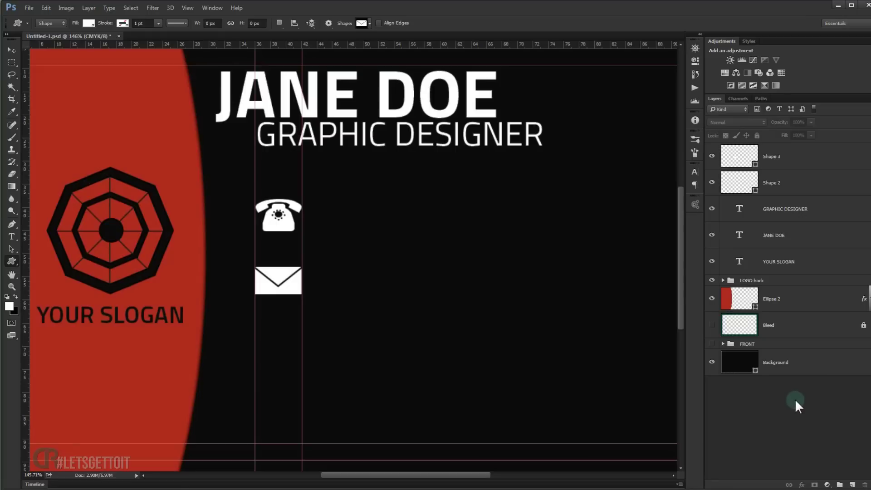
Draw a white chain-link custom shape of about 50 × 63 px below the envelope icon, starting near the left icon guide
right_click(374, 296)
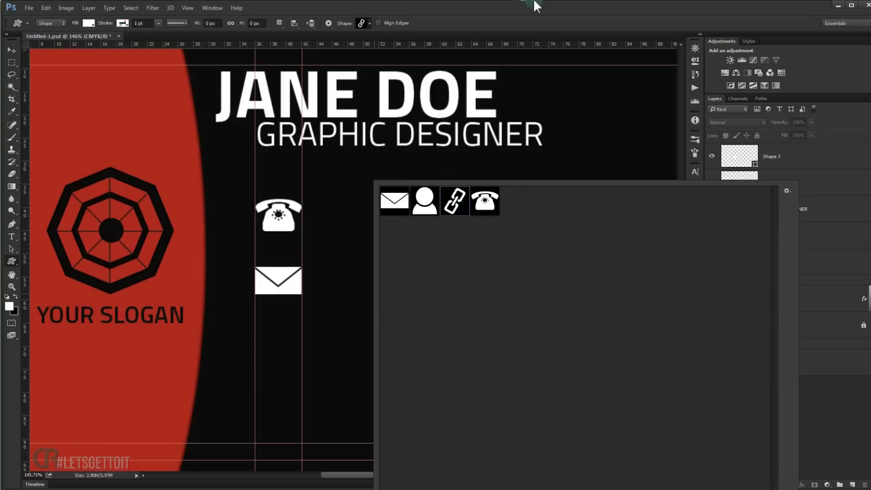
double_click(453, 206)
left_click_drag(261, 340, 296, 371)
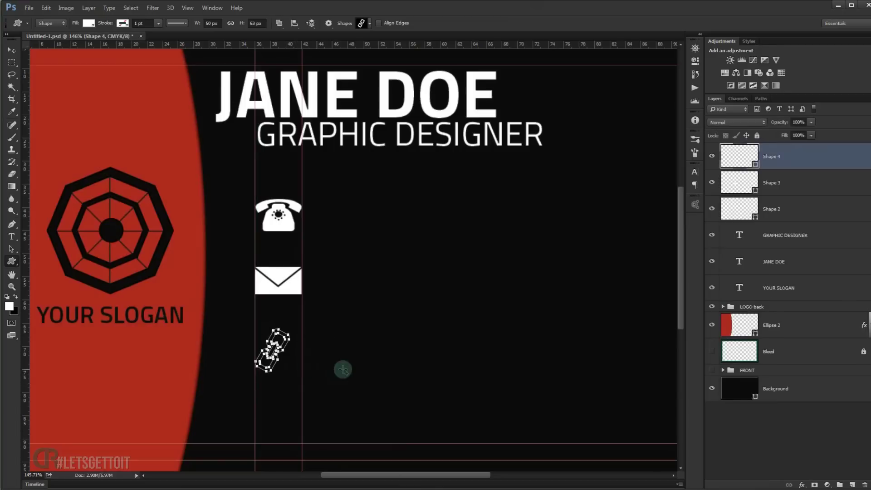
Rotate the chain-link icon about 60° and scale it to about 110% so it lies horizontally between the two icon guides
key("ctrl+t")
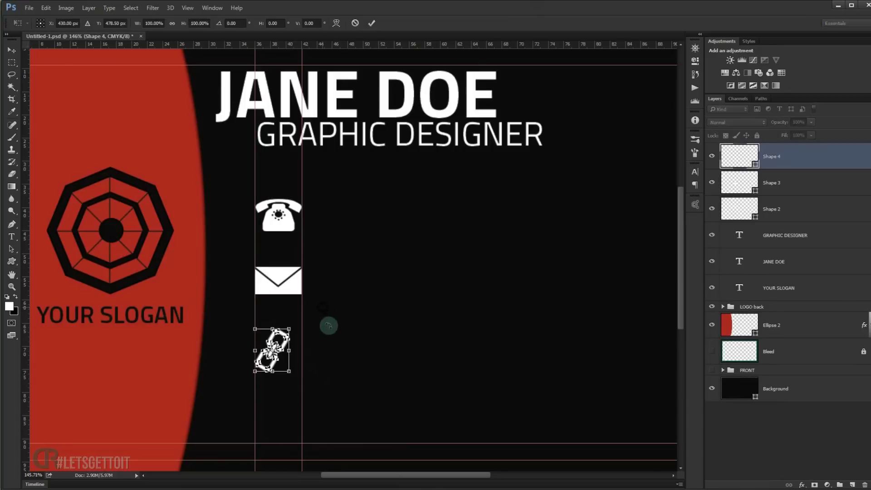
left_click_drag(327, 326, 334, 353)
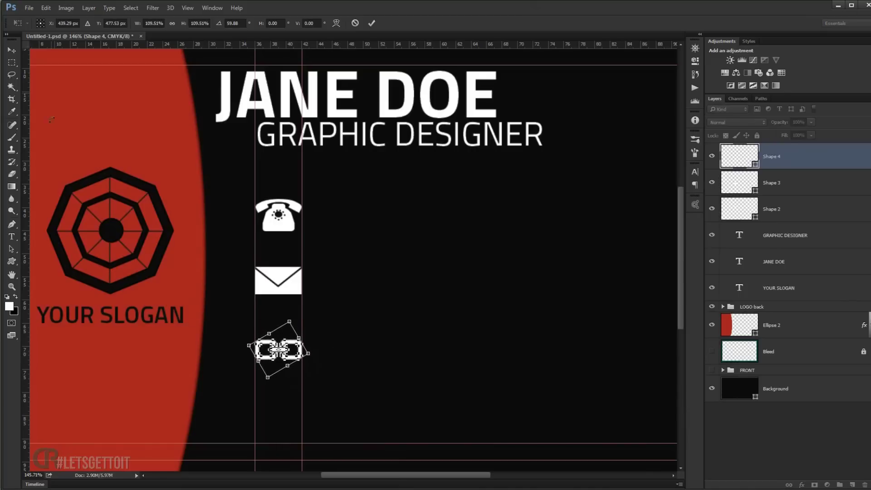
key("Escape")
scroll(294, 320, "up", 2)
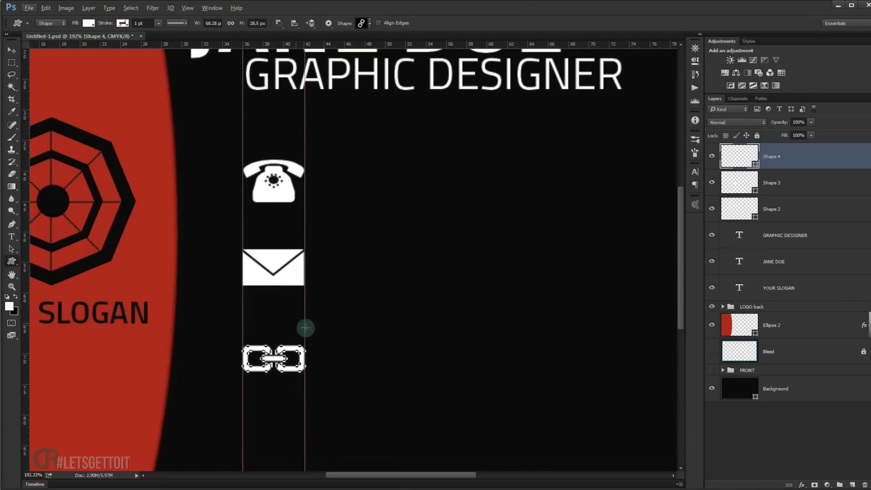
left_click(787, 436)
Move the chain-link icon slightly upward, closer to the envelope, keeping it between the icon guides
left_click(11, 50)
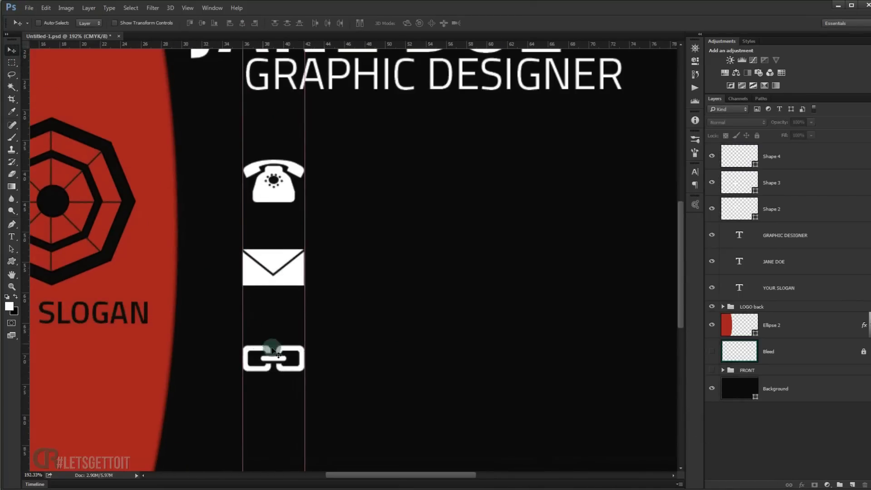
left_click(284, 353)
left_click(450, 188)
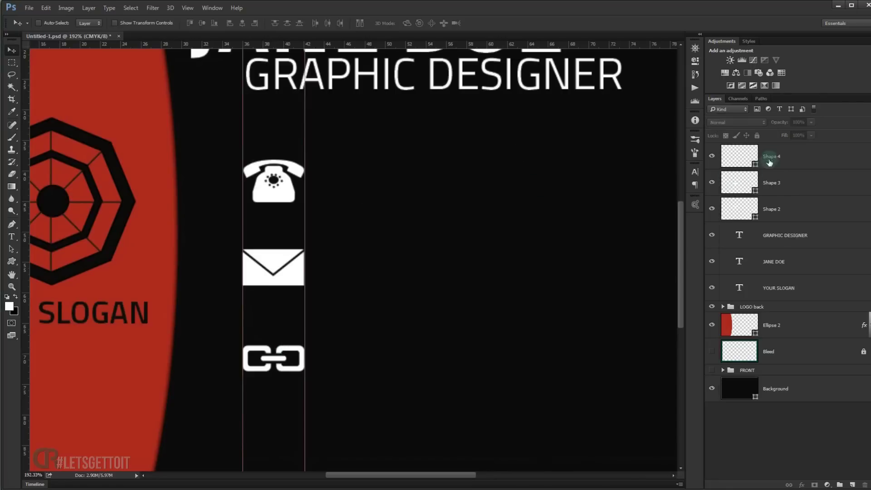
left_click(770, 158)
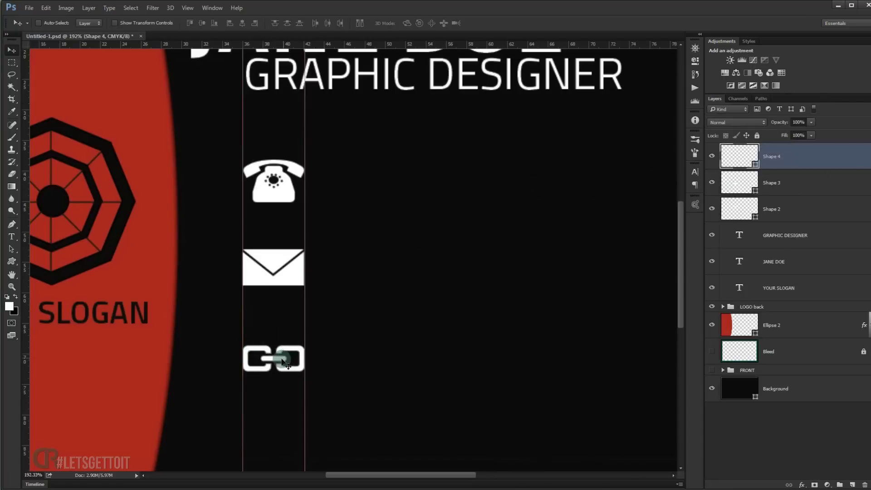
left_click_drag(282, 361, 282, 352)
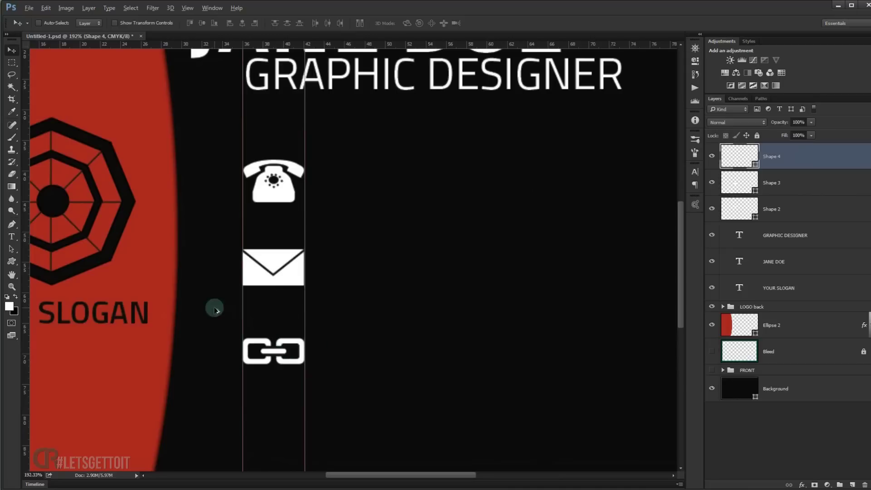
key("ctrl+0")
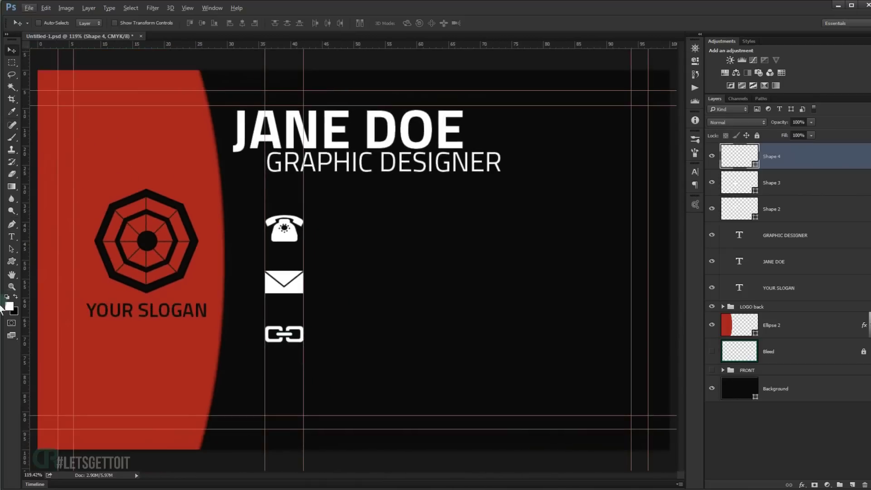
Draw a white person custom shape between the icon guides, below the chain-link icon and above the lower inner guide
left_click(12, 262)
right_click(288, 355)
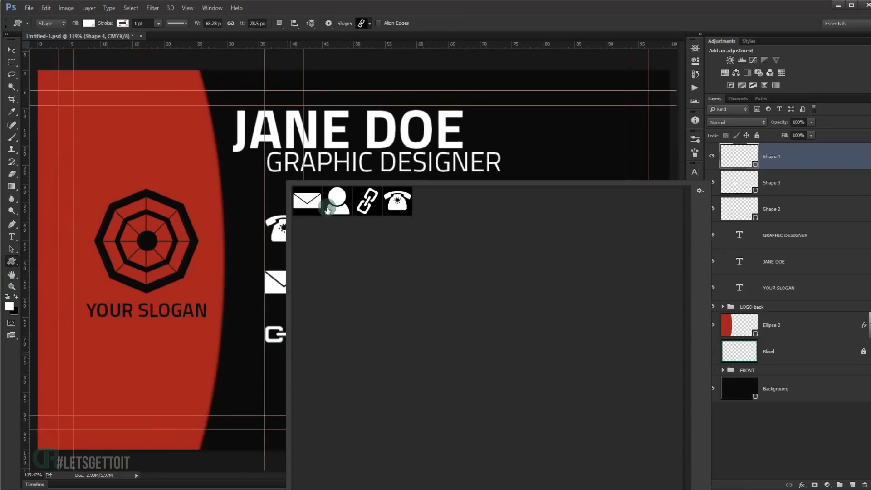
left_click(272, 363)
scroll(272, 363, "up", 2)
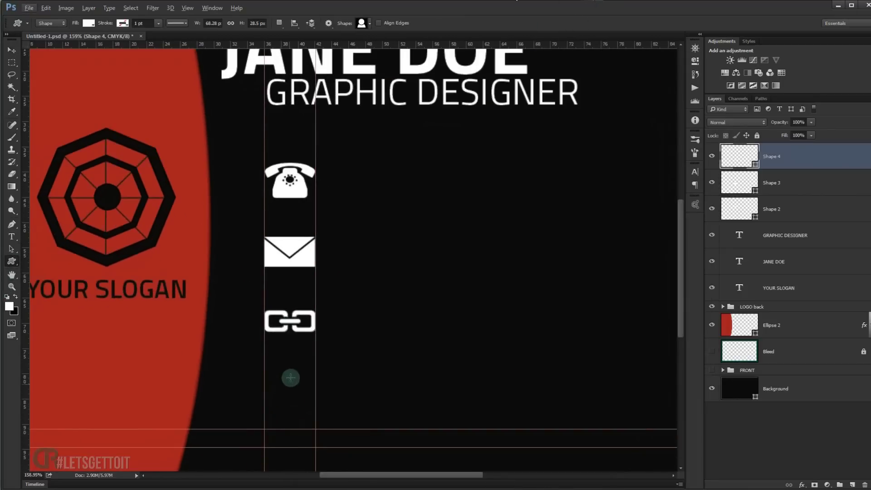
left_click_drag(288, 377, 317, 420)
scroll(456, 379, "down", 1)
scroll(456, 379, "down", 2)
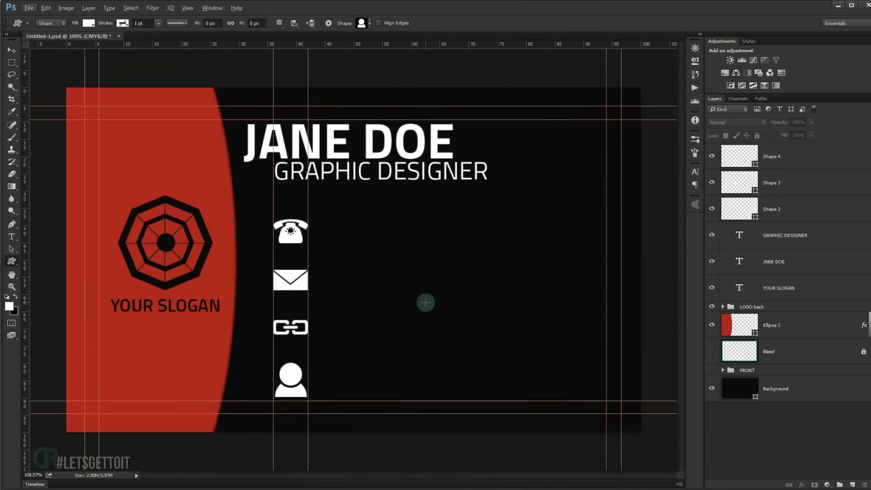
Add a white text layer beside the telephone icon with the placeholder phone number repeated on two lines
scroll(367, 319, "up", 2)
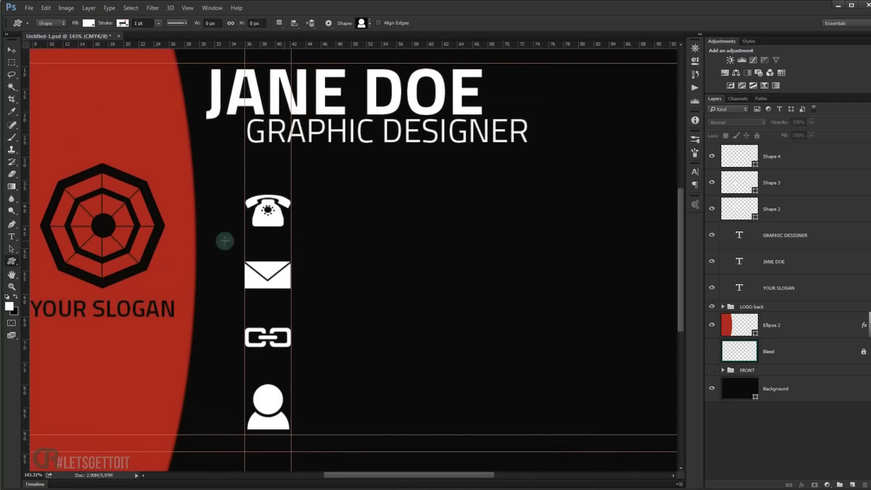
left_click(12, 237)
left_click(338, 210)
type("+22")
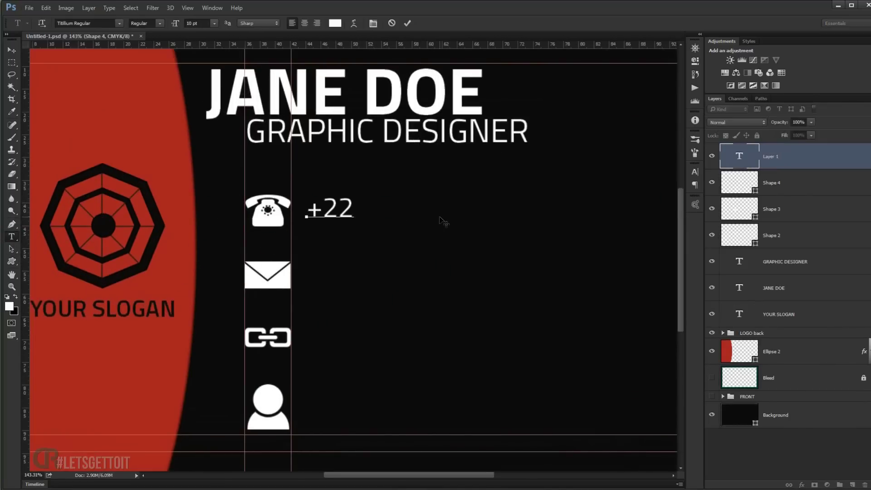
type(" 123456789")
key("Left")
key("Right")
key("Right")
key("Right")
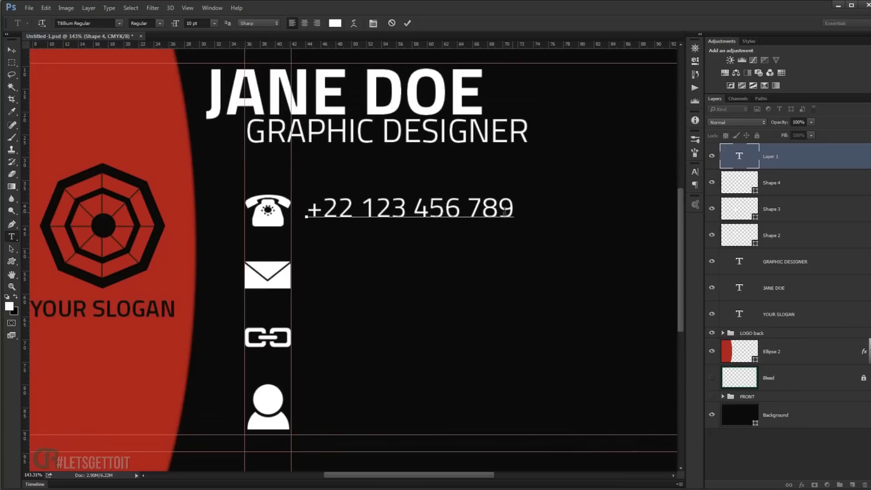
key("ctrl+a")
left_click(512, 213)
key("Return")
key("ctrl+v")
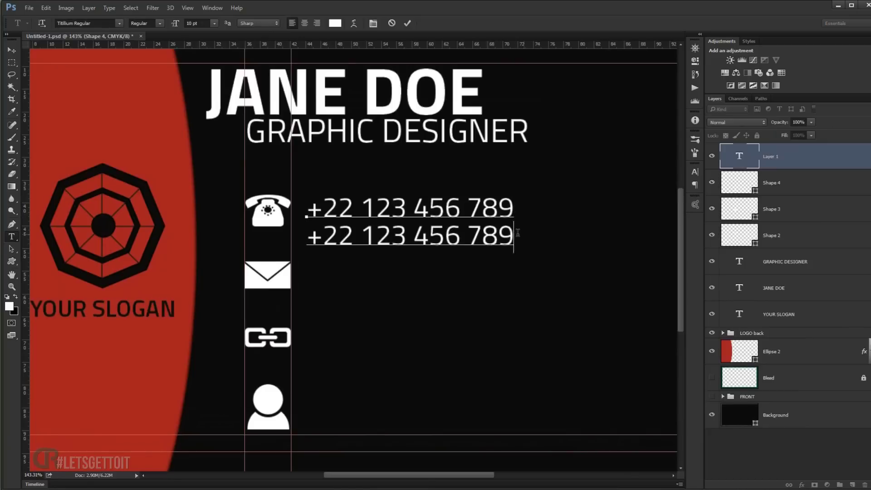
Set both phone number lines to a 7 pt font size with 7 pt leading
left_click_drag(312, 202, 515, 237)
left_click(196, 23)
type("7")
key("Return")
left_click(694, 176)
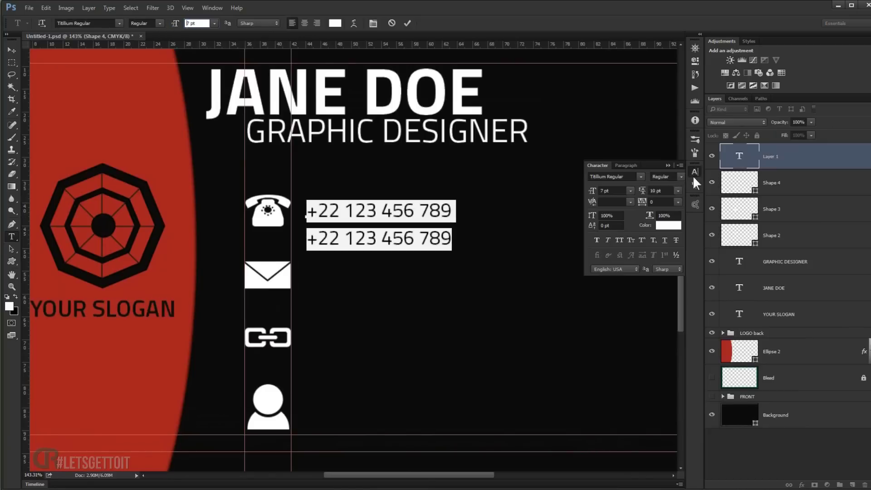
left_click(661, 191)
type("7")
key("Return")
Centre the phone number lines vertically beside the telephone icon and add a vertical guide along the text's left edge
left_click(11, 50)
left_click_drag(367, 233, 372, 223)
left_click_drag(26, 177, 311, 219)
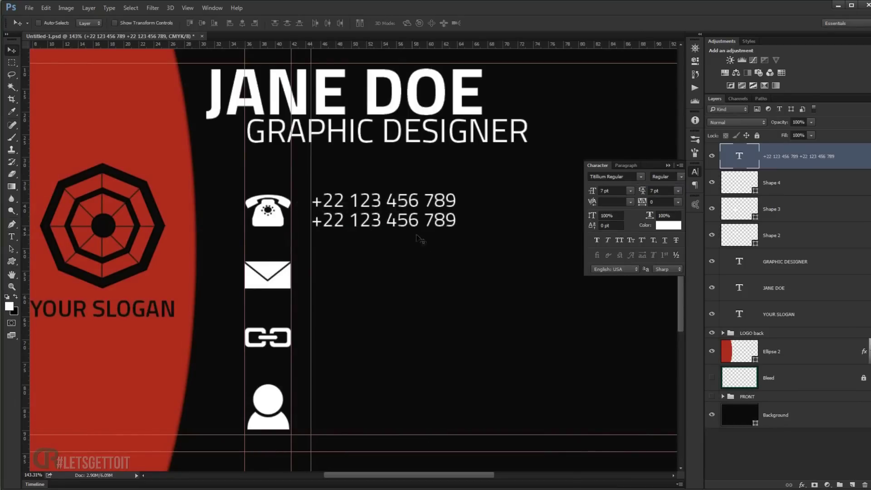
Duplicate the phone text beside the envelope icon along the text guide and replace its content with the placeholder e-mail address
left_click_drag(421, 239, 422, 303)
double_click(454, 286)
type("Your@mail.com")
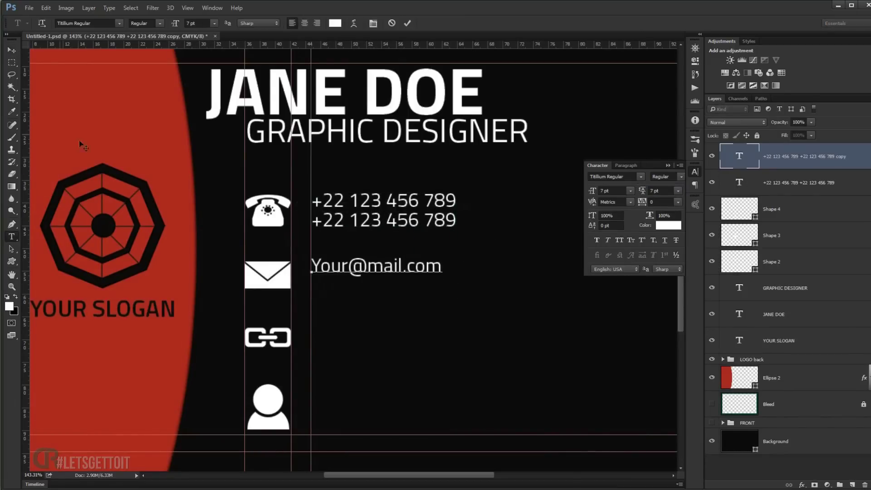
left_click(11, 49)
left_click_drag(351, 267, 351, 339)
double_click(739, 156)
type("www.your")
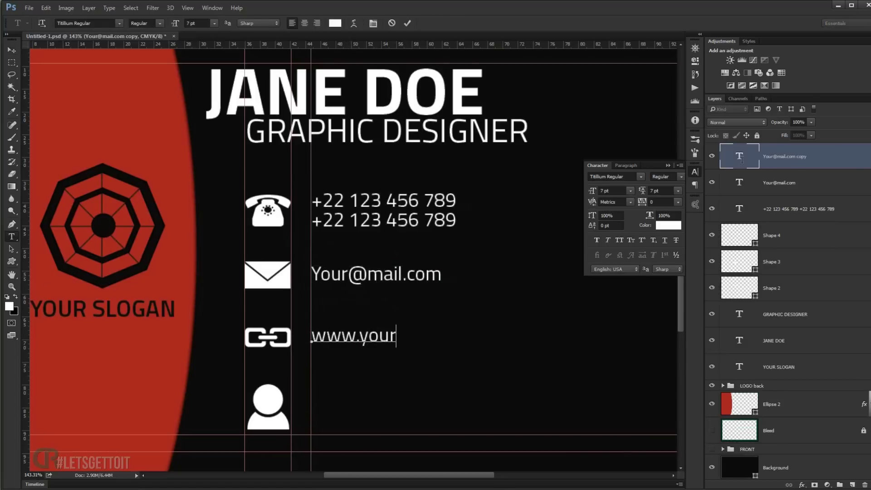
left_click(12, 50)
Duplicate the phone text beside the person icon and replace its content with the two-line placeholder street and city address
left_click_drag(344, 221, 344, 420)
double_click(740, 209)
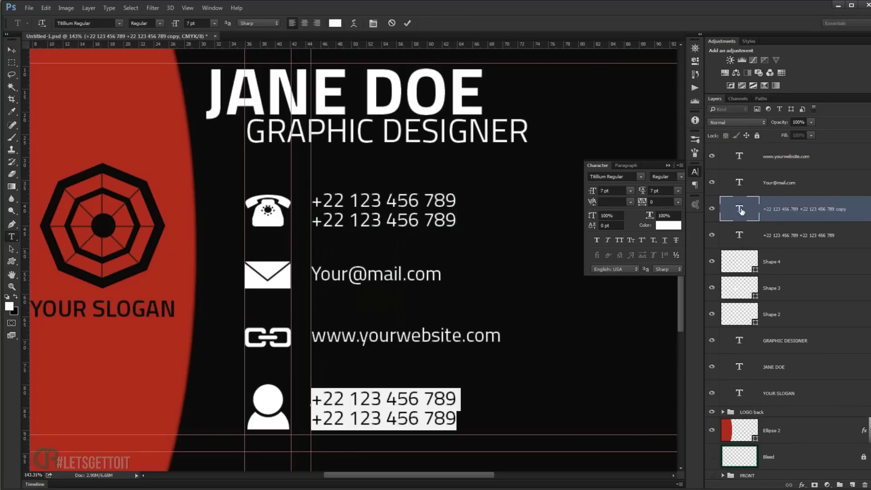
type("Your street adress")
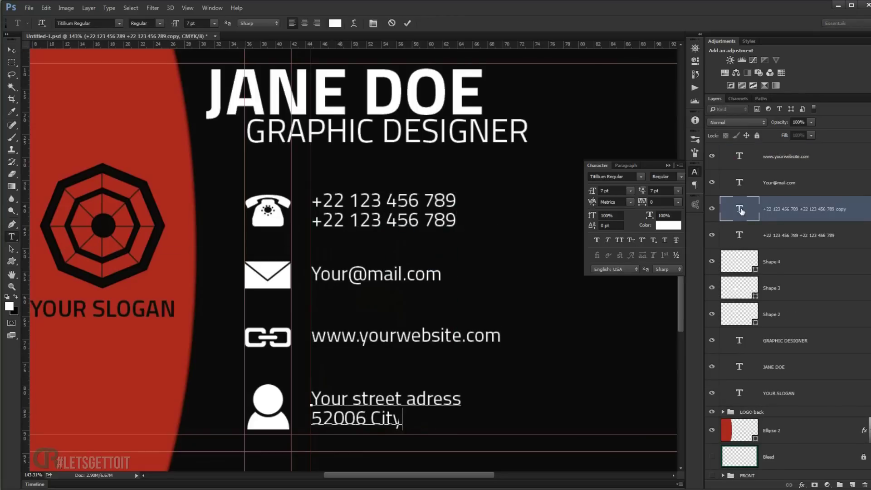
key("ctrl+Return")
key("v")
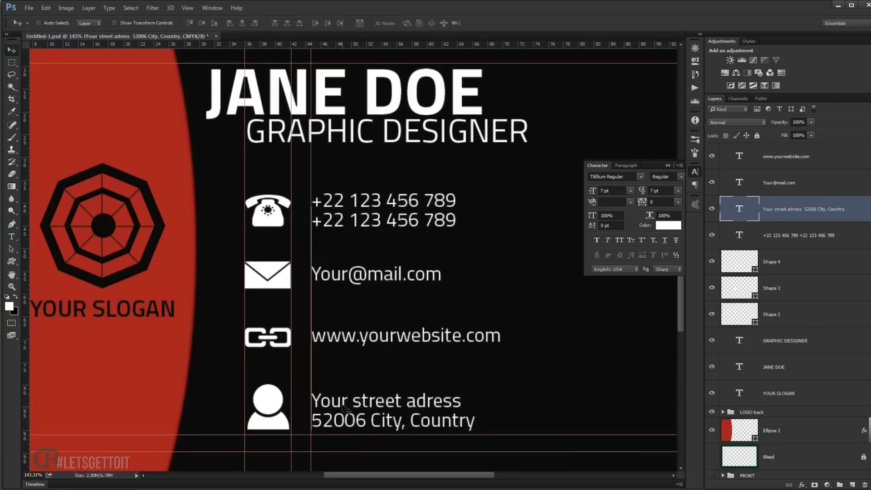
left_click_drag(605, 179, 605, 181)
Group all the text and icon shape layers above the LOGO back group and name the new group INFO
key("ctrl+0")
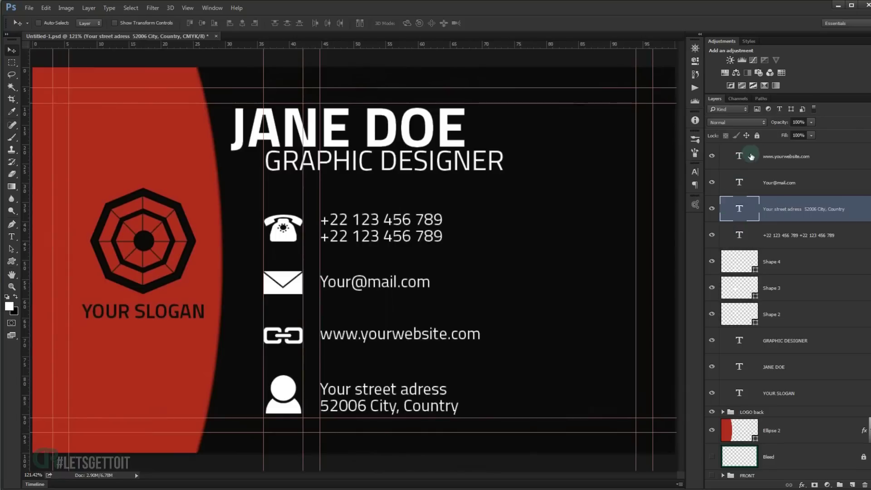
left_click(779, 156)
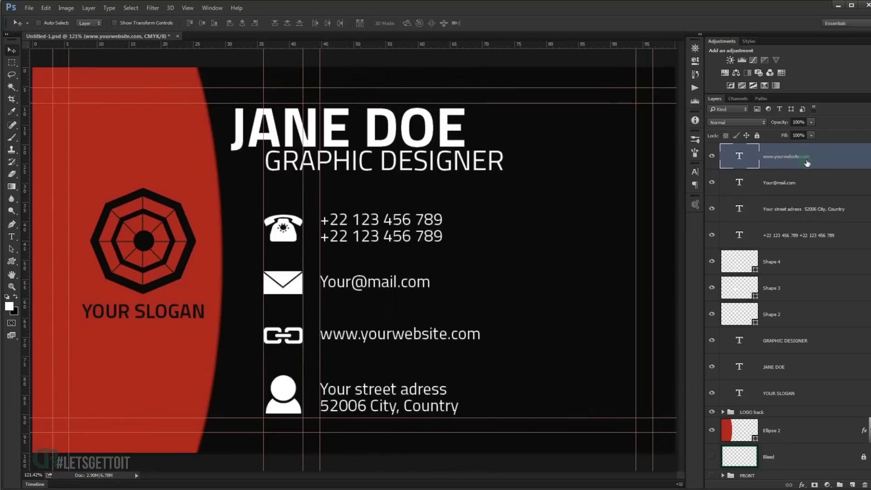
left_click(806, 387, "shift")
key("ctrl+g")
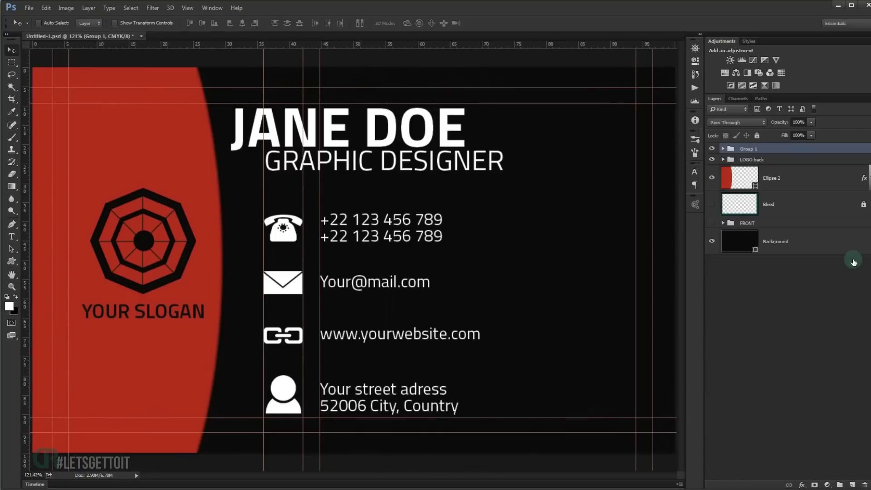
double_click(756, 149)
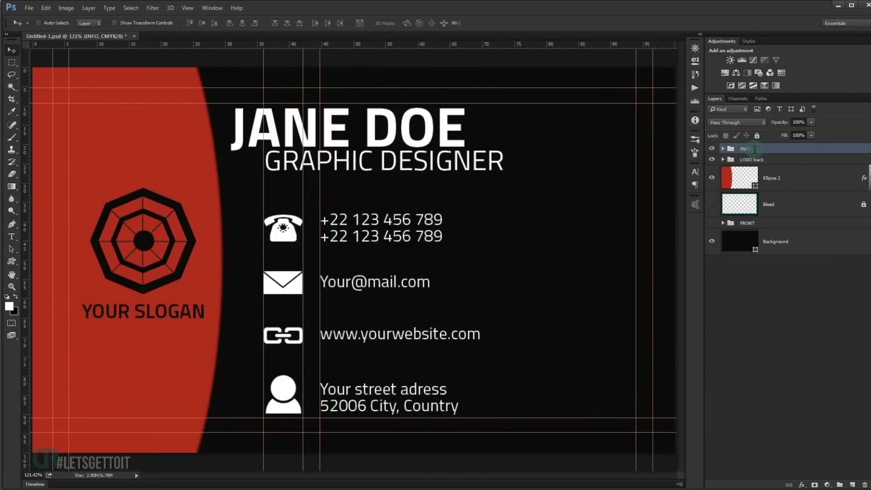
type("INFO")
key("Return")
Group INFO, LOGO back and Ellipse 2 as "BACk", and place that group below the Bleed layer, directly above FRONT
left_click(792, 176, "shift")
key("ctrl+g")
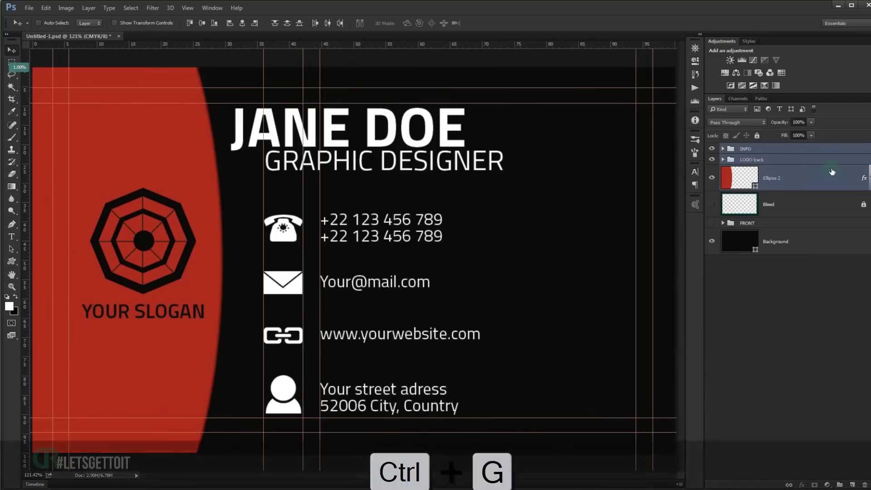
double_click(746, 149)
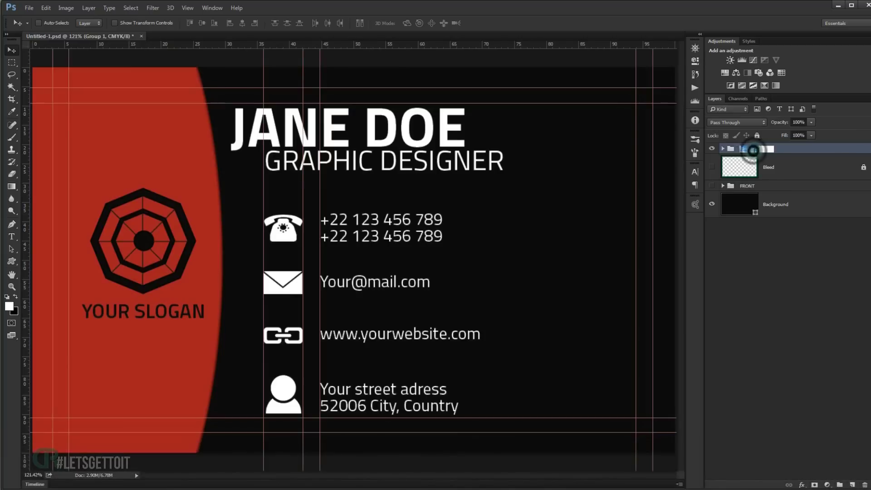
type("BACk")
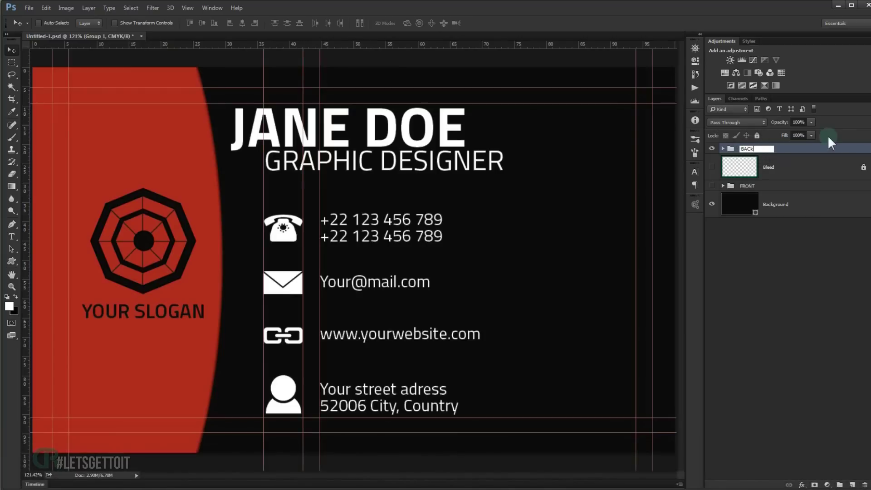
key("Return")
left_click_drag(759, 146, 753, 178)
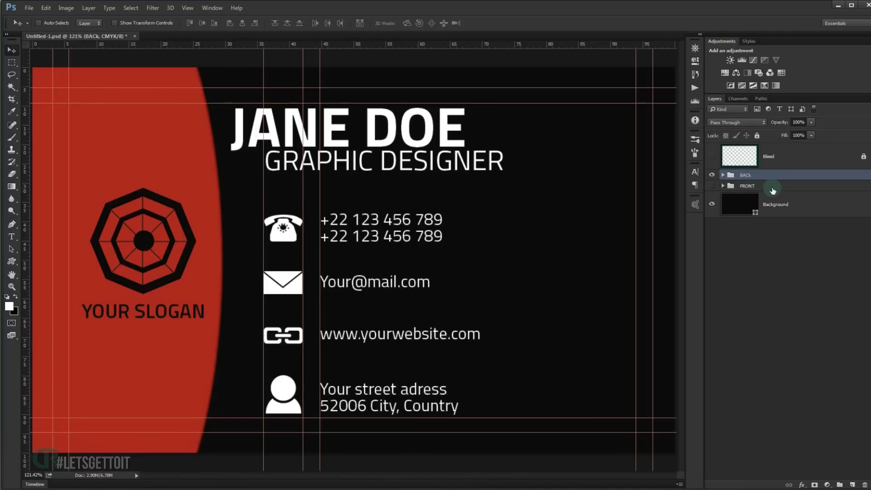
Hide the guides so the finished back of the card shows without them
key("ctrl+h")
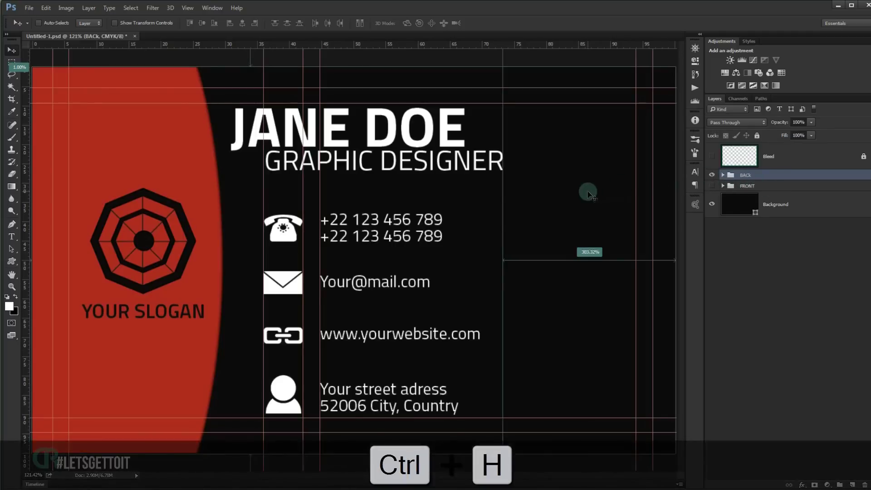
key("ctrl+h")
key("ctrl+minus")
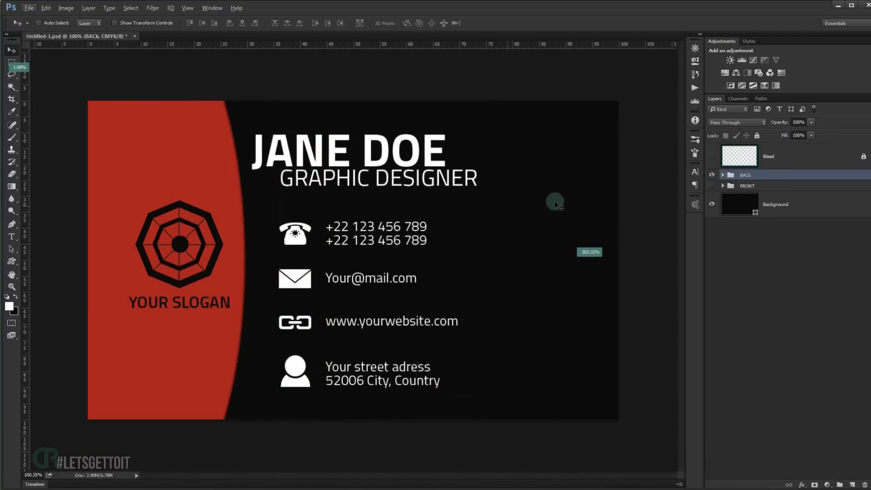
Review the front design in place of the back, restore the back's visibility, and view it enlarged without the interface panels
left_click(712, 175)
left_click(712, 186)
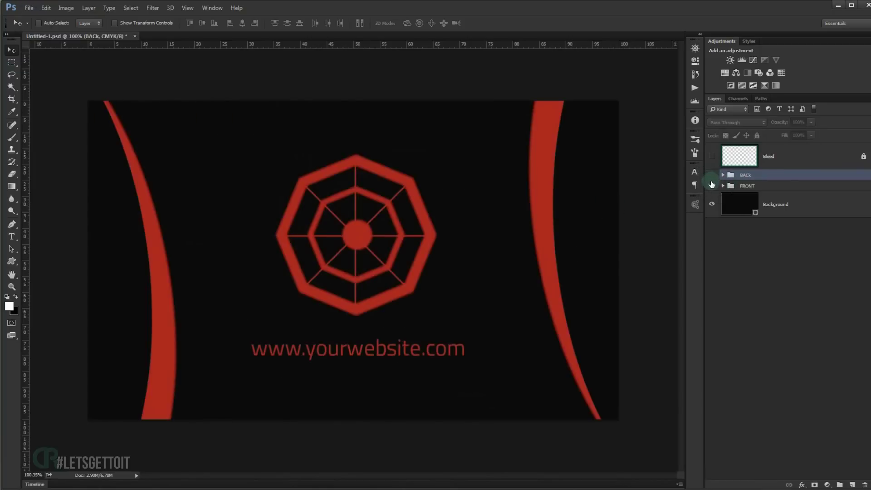
left_click(712, 186)
left_click(712, 175)
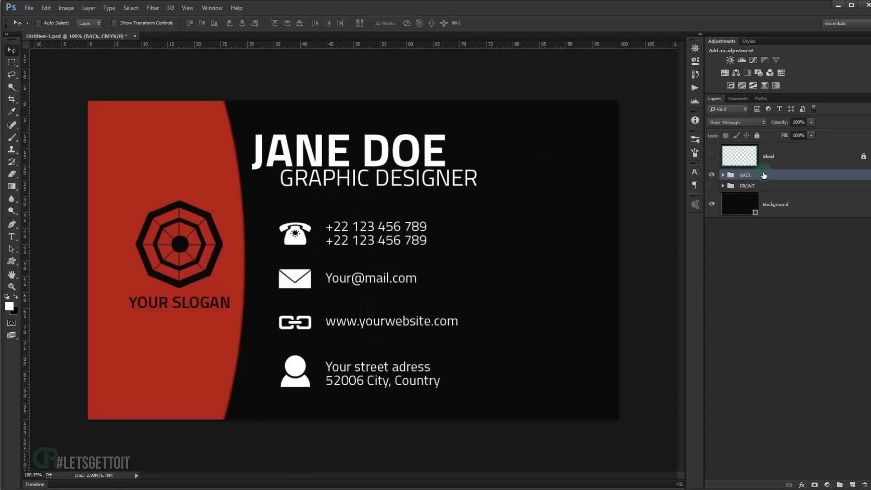
key("ctrl+plus")
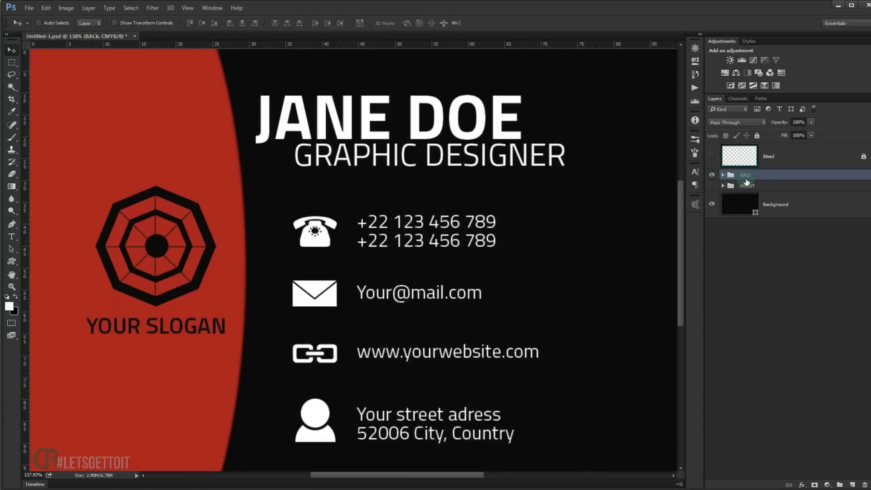
key("Tab")
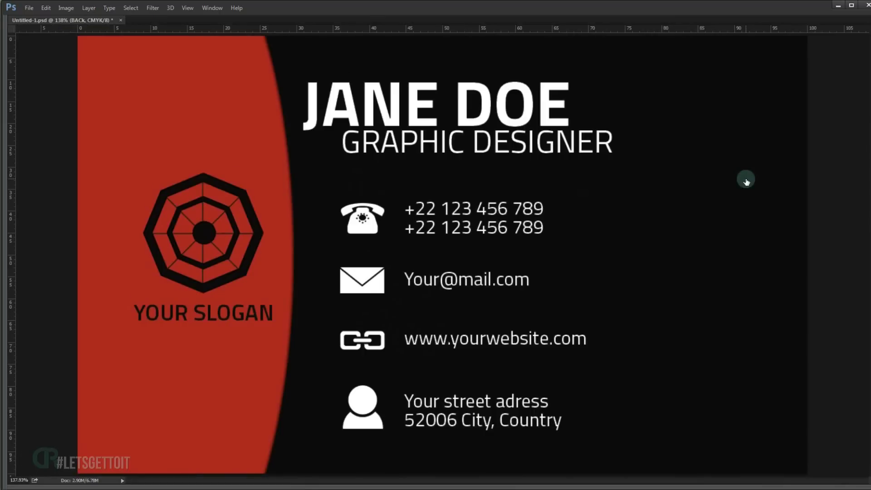